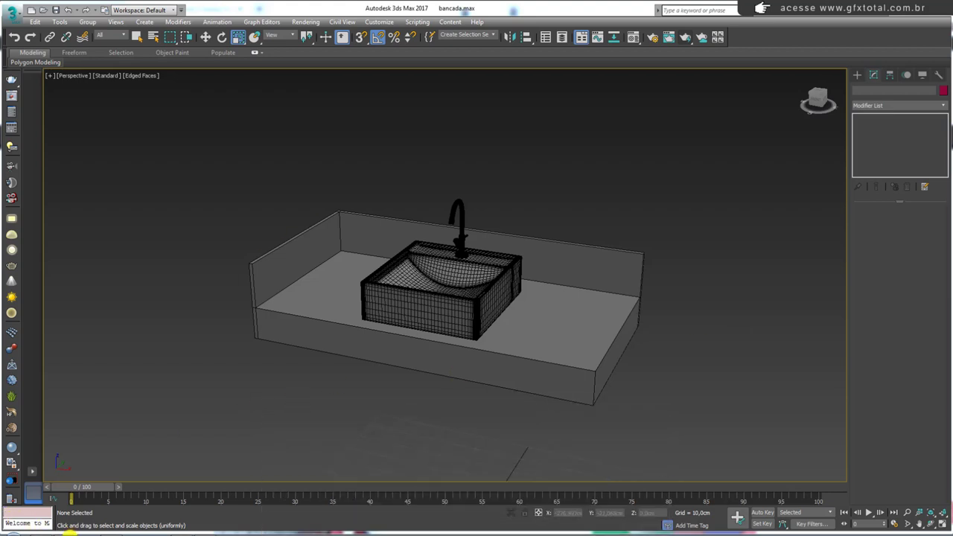
Switch from 3ds Max to the GFX Total tutorials page in Chrome.
left_click(67, 530)
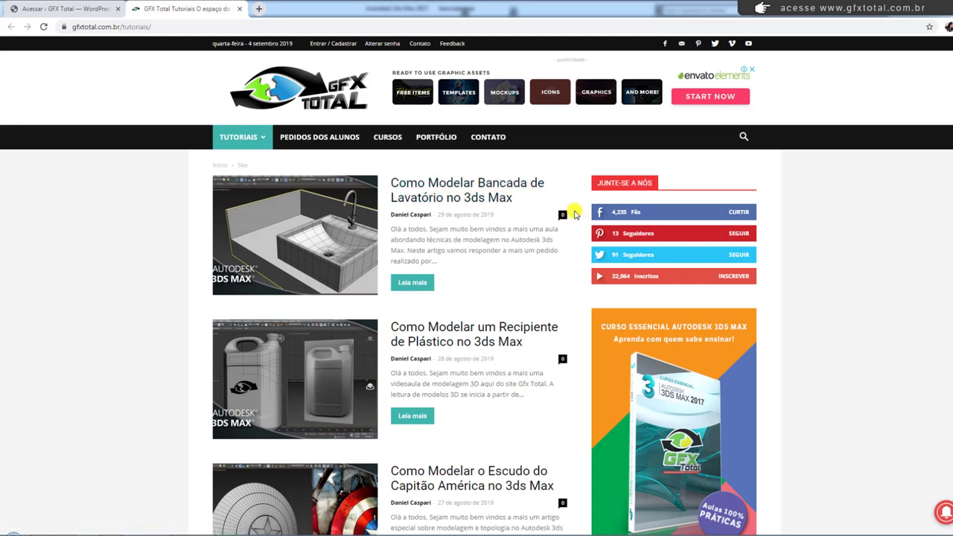
Mark the 'Como Modelar Bancada de Lavatório no 3ds Max' title and thumbnail, then clear the marks.
mouse_move(557, 195)
left_mouse_down()
mouse_move(389, 202)
mouse_move(390, 181)
mouse_move(513, 181)
mouse_move(552, 195)
left_mouse_up()
mouse_move(380, 264)
left_mouse_down()
mouse_move(377, 177)
mouse_move(263, 174)
mouse_move(226, 252)
mouse_move(350, 294)
mouse_move(381, 272)
left_mouse_up()
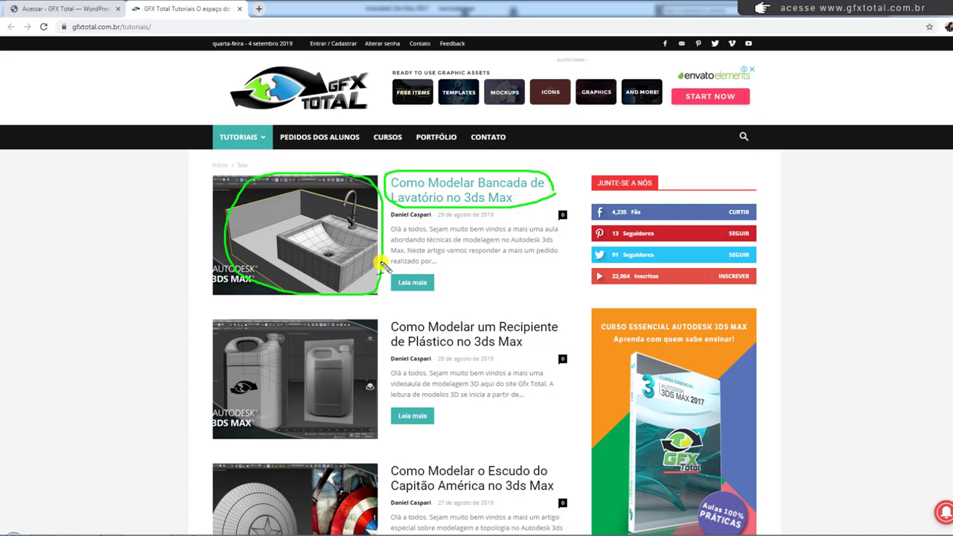
key("Escape")
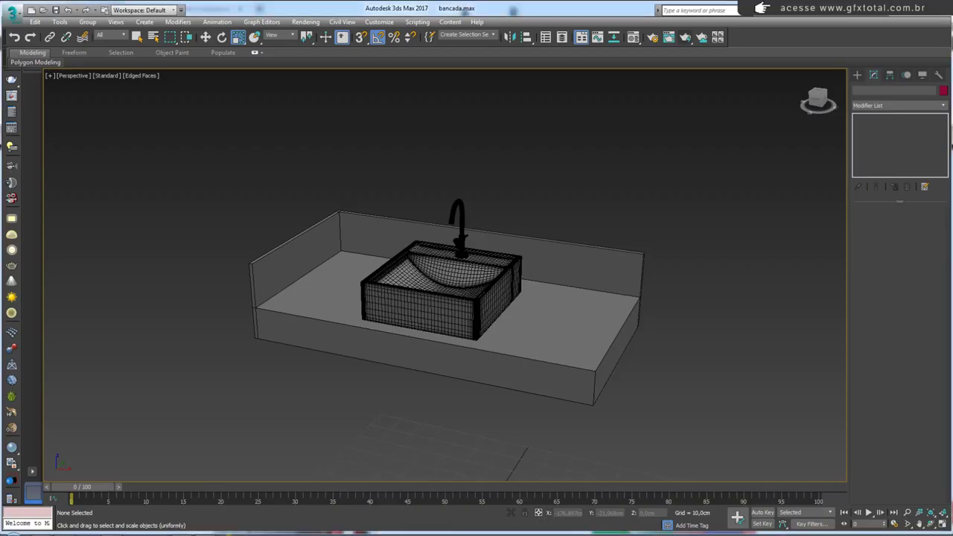
Enable Isoline Display on the sink's TurboSmooth, then deselect and orbit around the countertop.
left_click(484, 297)
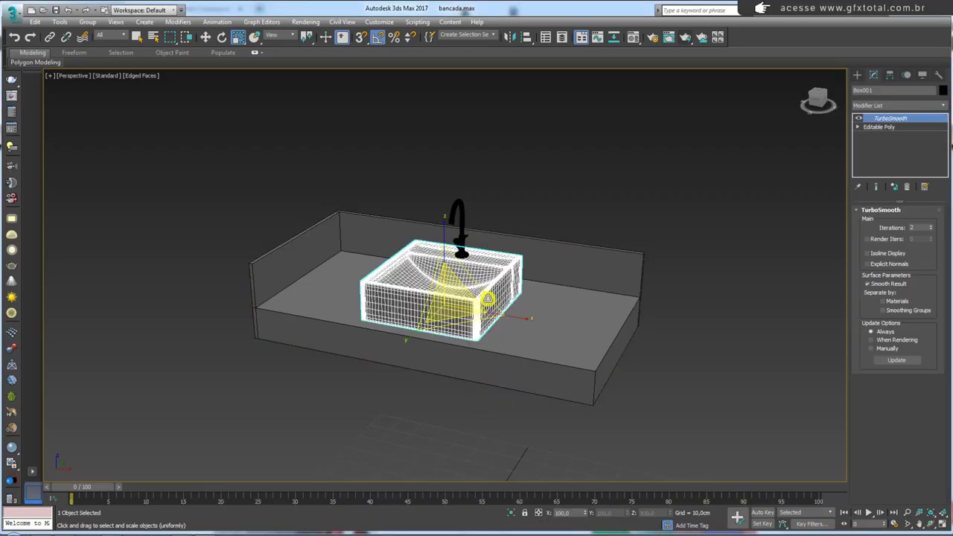
left_click(870, 253)
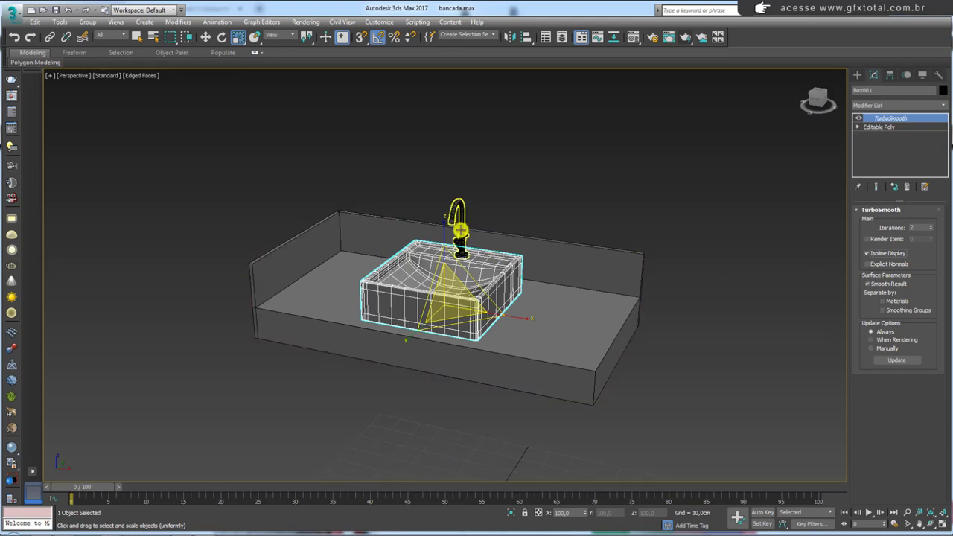
left_click(455, 221)
left_click(629, 191)
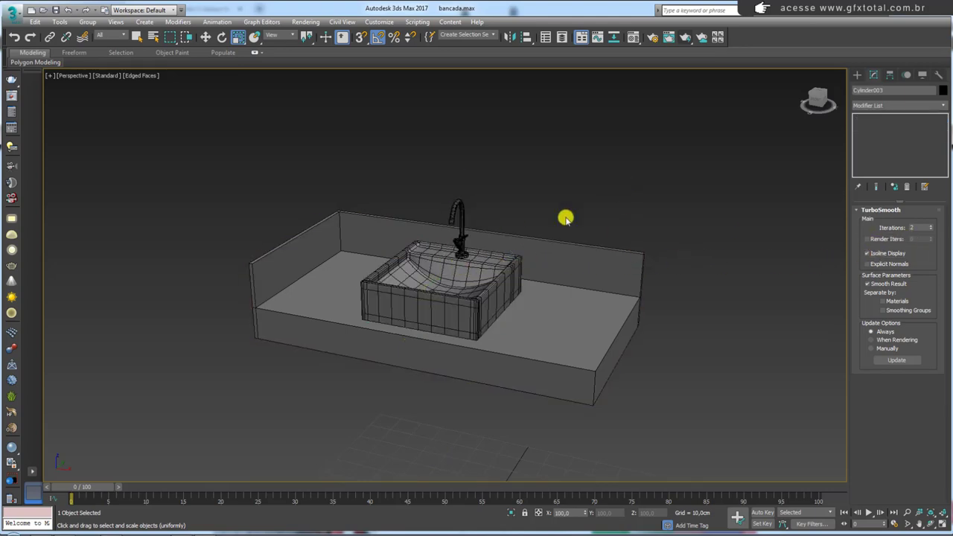
mouse_move(504, 255)
middle_mouse_down("alt")
mouse_move(502, 310)
mouse_move(517, 258)
mouse_move(487, 306)
mouse_move(492, 318)
middle_mouse_up("alt")
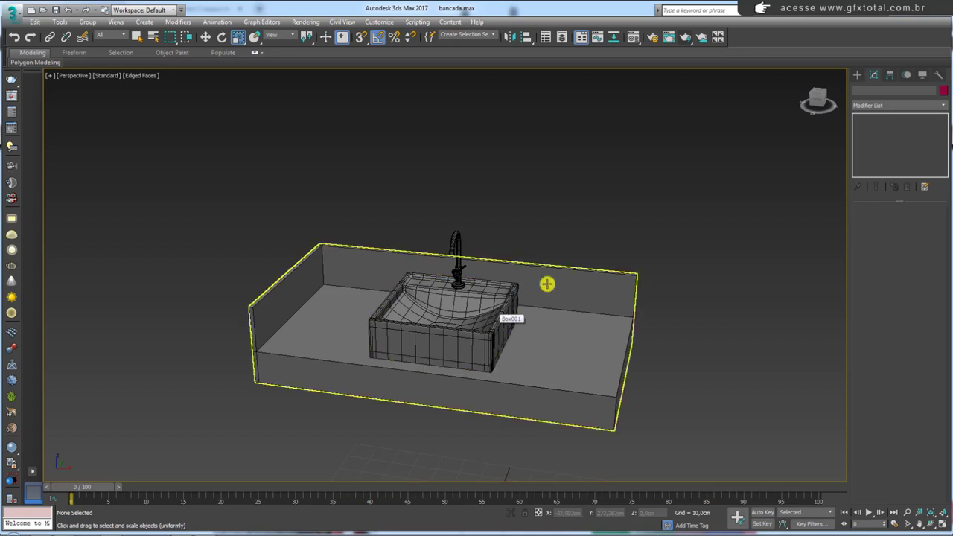
mouse_move(546, 283)
middle_mouse_down("alt")
mouse_move(526, 320)
mouse_move(439, 233)
middle_mouse_up("alt")
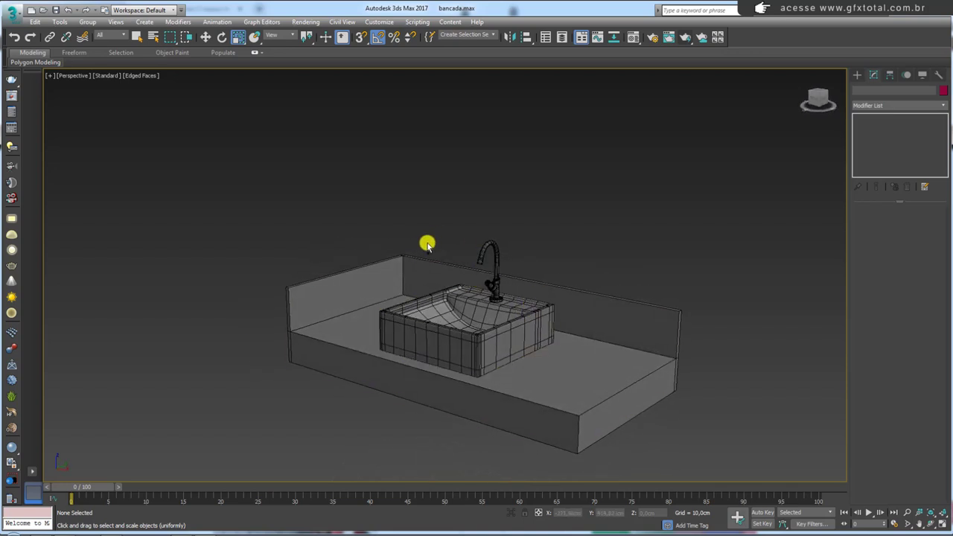
left_click_drag(402, 256, 402, 97)
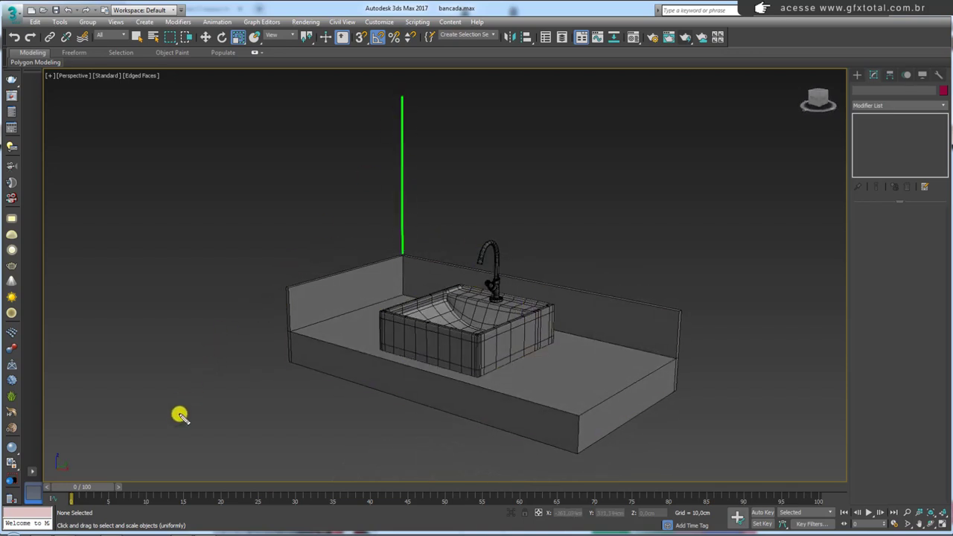
left_click_drag(180, 416, 159, 94)
left_click_drag(755, 98, 755, 503)
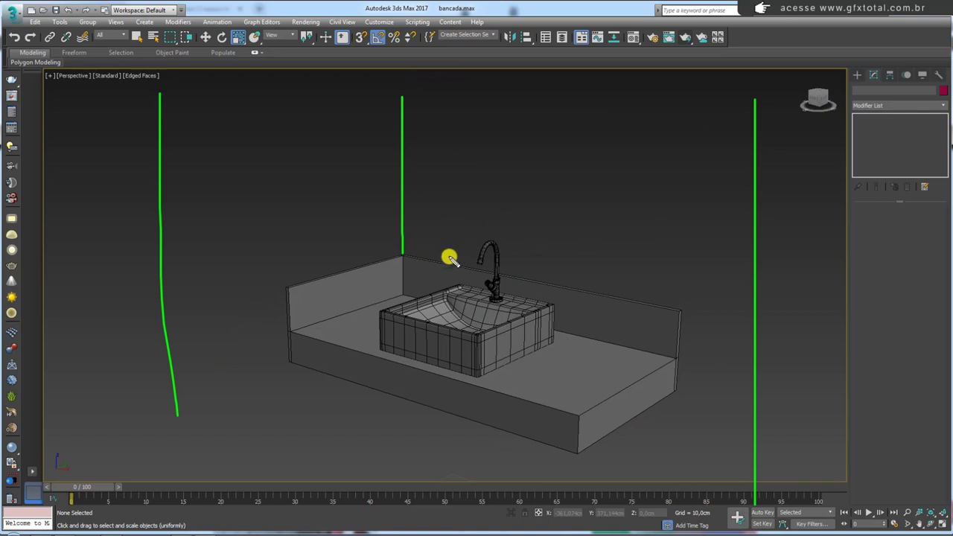
mouse_move(451, 258)
left_mouse_down()
mouse_move(620, 87)
mouse_move(451, 258)
left_mouse_up()
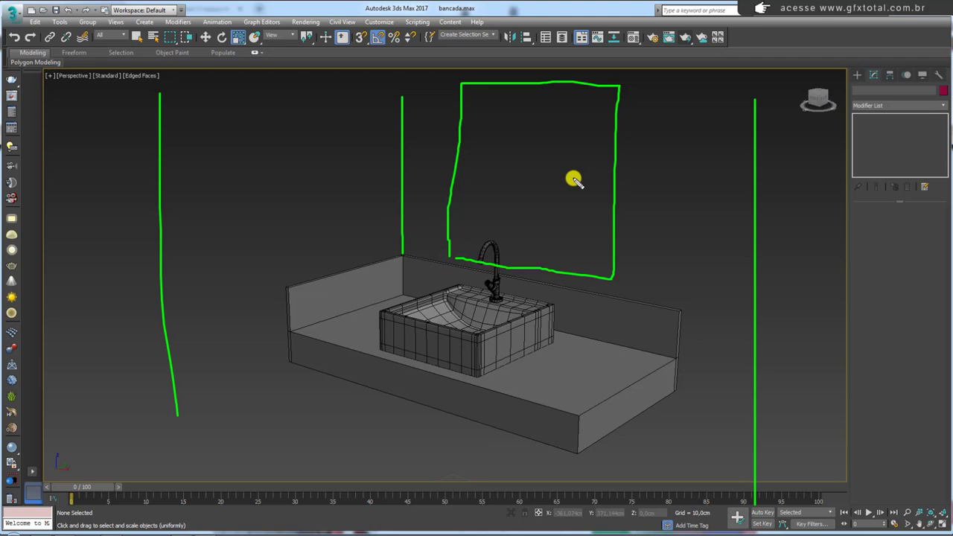
mouse_move(634, 186)
left_mouse_down()
mouse_move(677, 186)
mouse_move(680, 207)
mouse_move(632, 202)
mouse_move(638, 159)
mouse_move(663, 181)
mouse_move(638, 156)
mouse_move(673, 153)
mouse_move(639, 157)
left_mouse_up()
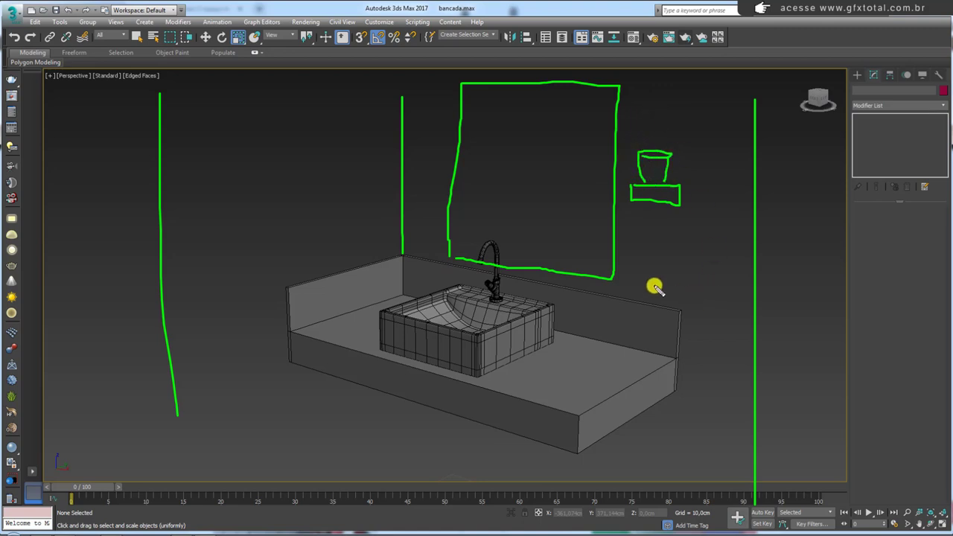
mouse_move(315, 105)
left_mouse_down()
mouse_move(319, 187)
mouse_move(367, 142)
mouse_move(322, 108)
left_mouse_up()
mouse_move(225, 145)
left_mouse_down()
mouse_move(289, 143)
mouse_move(295, 132)
left_mouse_up()
mouse_move(222, 138)
left_mouse_down()
mouse_move(231, 137)
mouse_move(276, 253)
mouse_move(298, 164)
mouse_move(272, 142)
mouse_move(253, 148)
left_mouse_up()
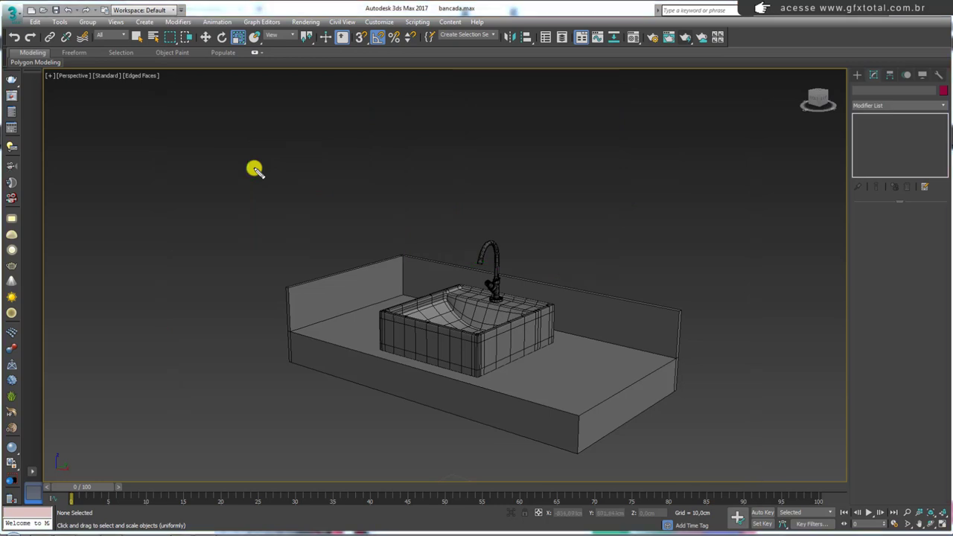
Unhide all objects to reveal the bathroom walls, mirror and frames around the counter.
right_click(427, 210)
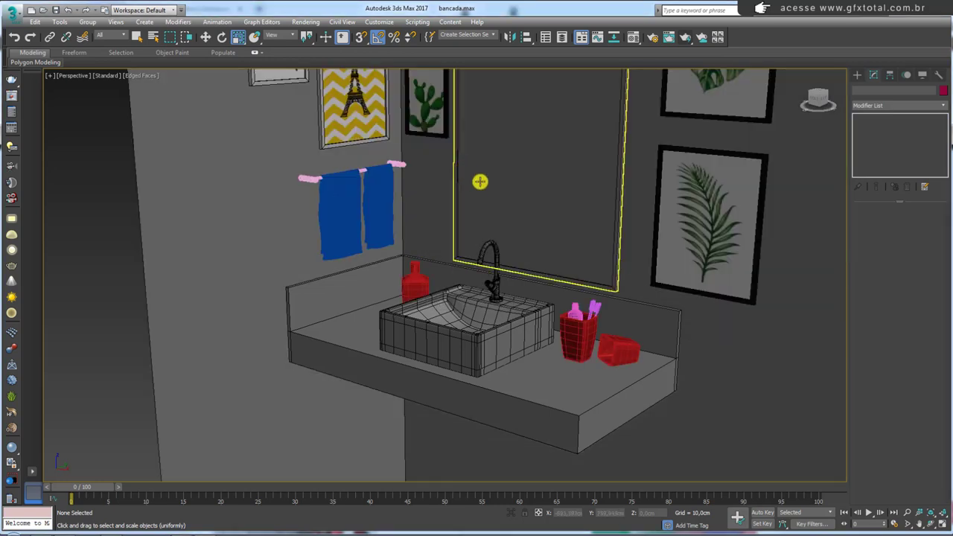
mouse_move(461, 210)
middle_mouse_down()
mouse_move(427, 257)
mouse_move(411, 323)
middle_mouse_up()
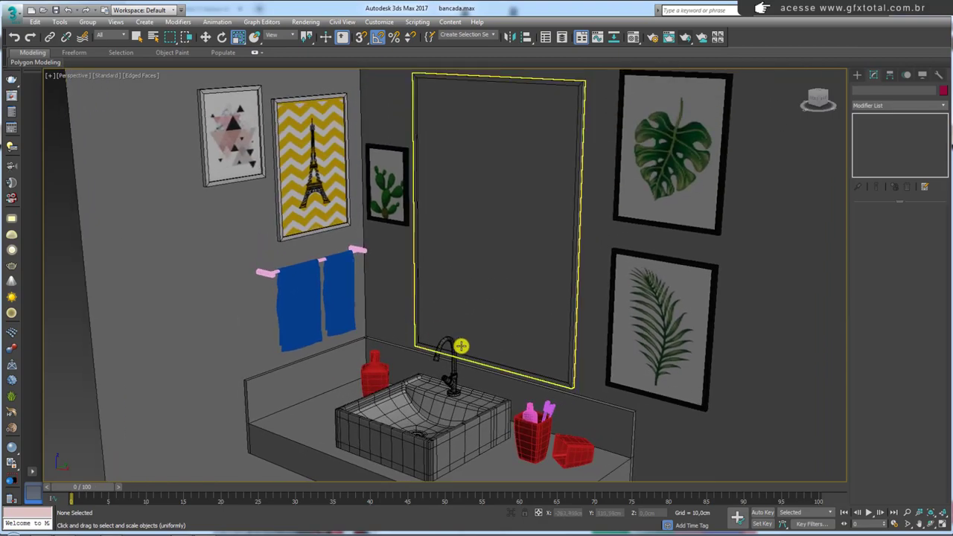
scroll(504, 341, "up", 1)
scroll(511, 333, "up", 2)
scroll(517, 284, "up", 3)
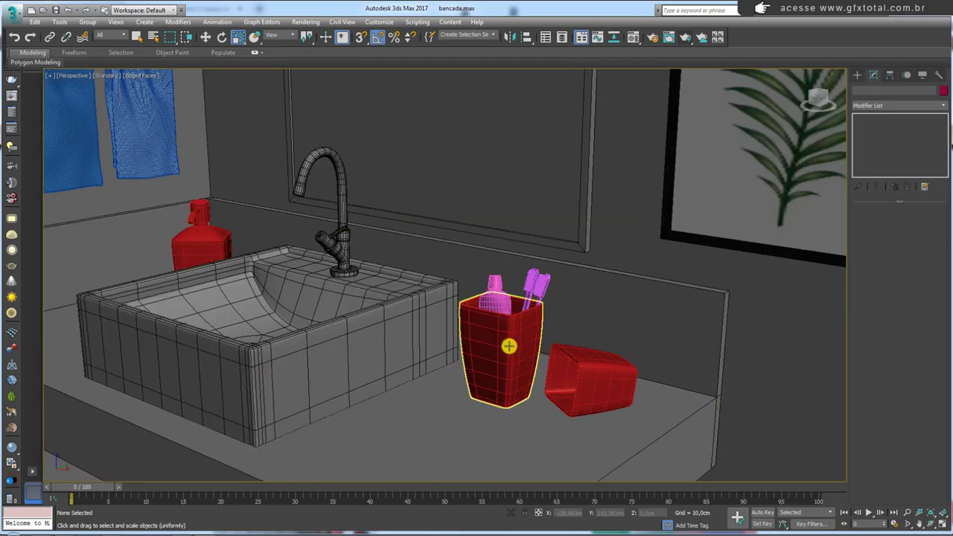
mouse_move(513, 308)
middle_mouse_down("alt")
mouse_move(515, 359)
mouse_move(543, 238)
mouse_move(695, 141)
middle_mouse_up("alt")
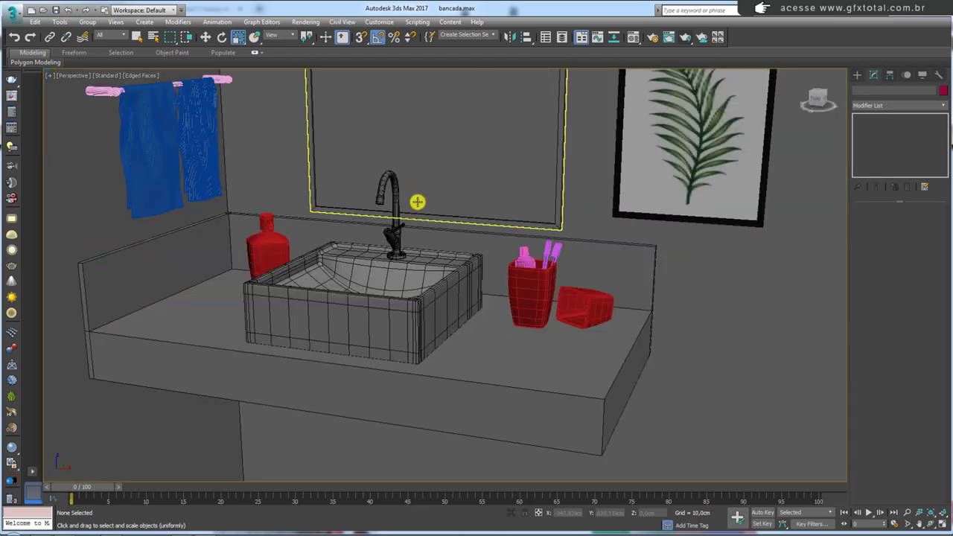
mouse_move(410, 209)
middle_mouse_down("alt")
mouse_move(453, 240)
mouse_move(485, 238)
middle_mouse_up("alt")
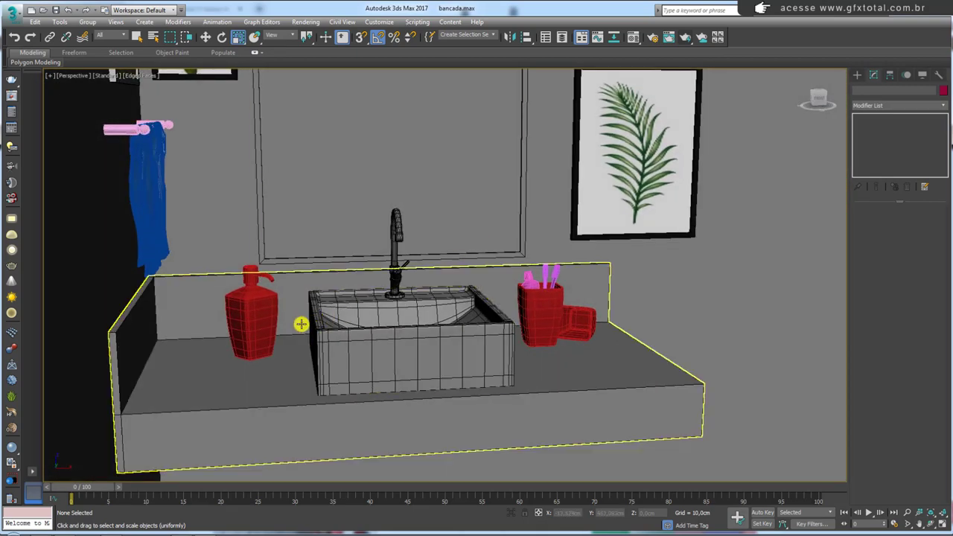
Inspect the soap bottle, toothbrush cup and the group of picture frames.
left_click(256, 310)
left_click(256, 310)
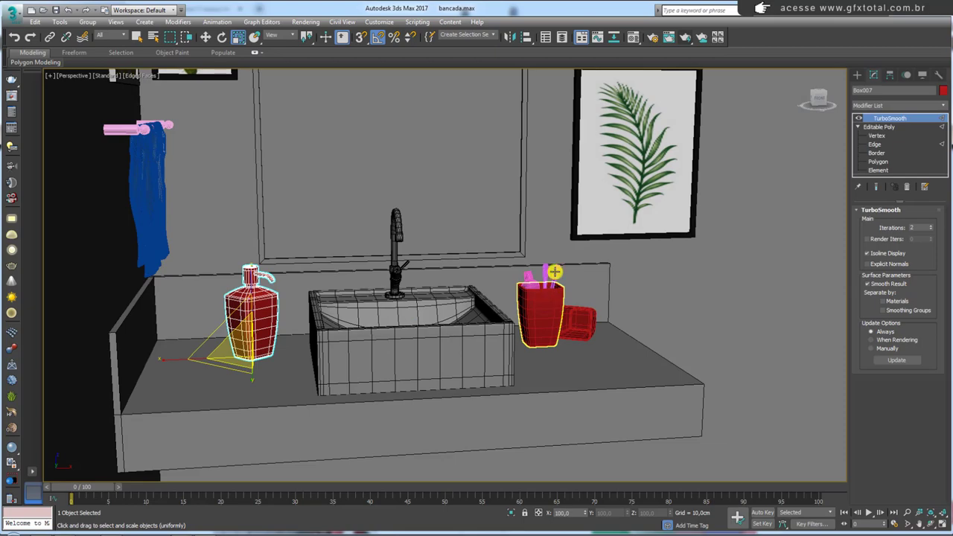
left_click(551, 298)
mouse_move(551, 298)
middle_mouse_down("alt")
mouse_move(557, 289)
mouse_move(538, 314)
mouse_move(438, 208)
mouse_move(464, 298)
mouse_move(321, 218)
middle_mouse_up("alt")
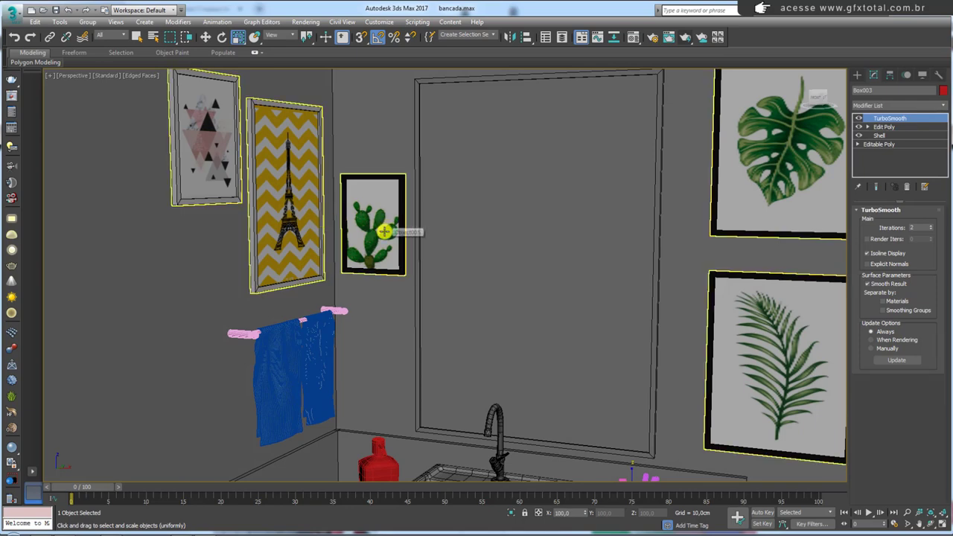
scroll(447, 253, "down", 2)
scroll(468, 261, "down", 3)
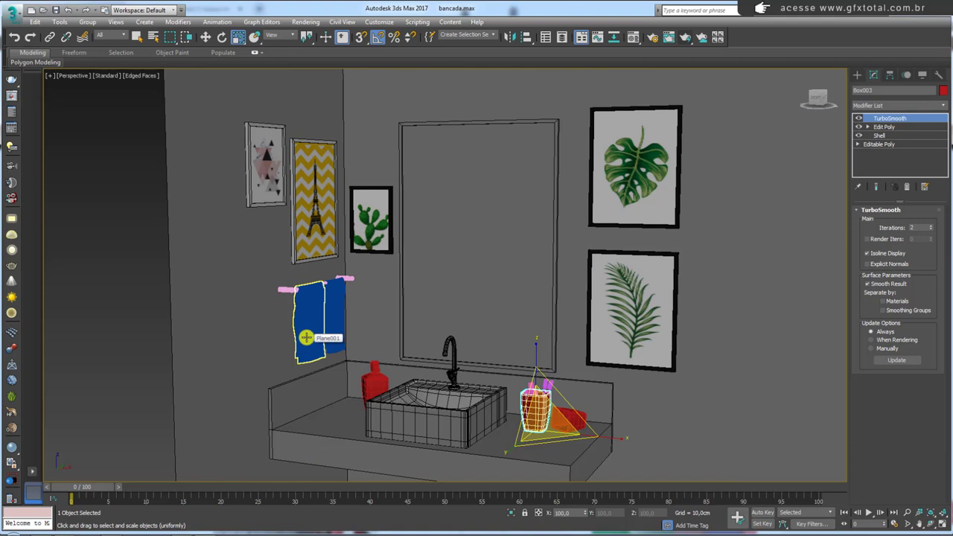
left_click(638, 192)
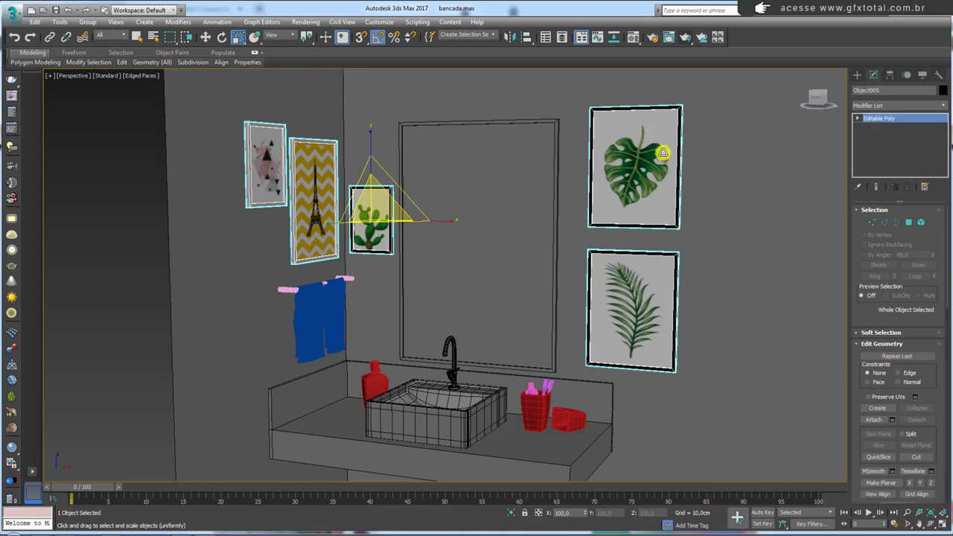
Review the frame's three sub-materials in the Material Editor, including the black border.
left_click(631, 37)
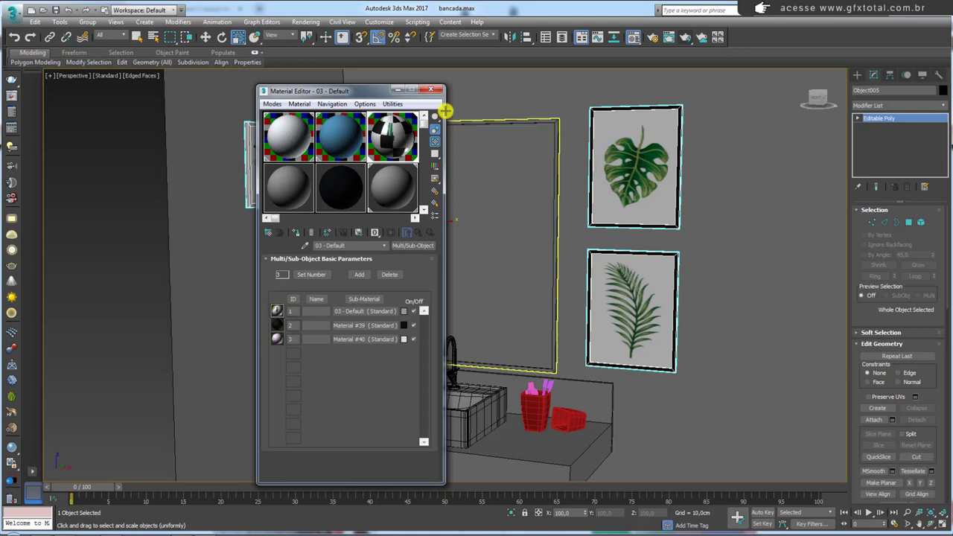
left_click_drag(380, 95, 203, 86)
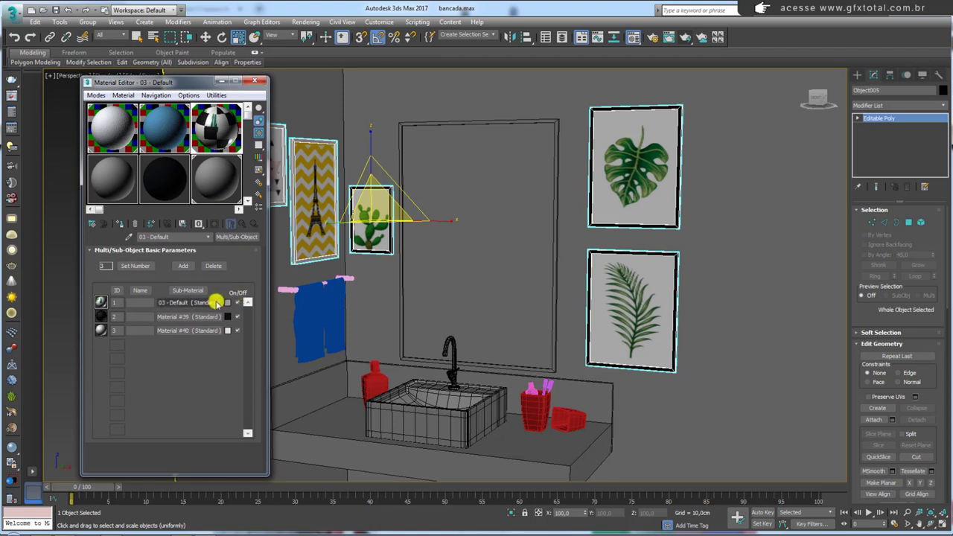
mouse_move(212, 302)
left_mouse_down()
mouse_move(325, 250)
mouse_move(613, 176)
left_mouse_up()
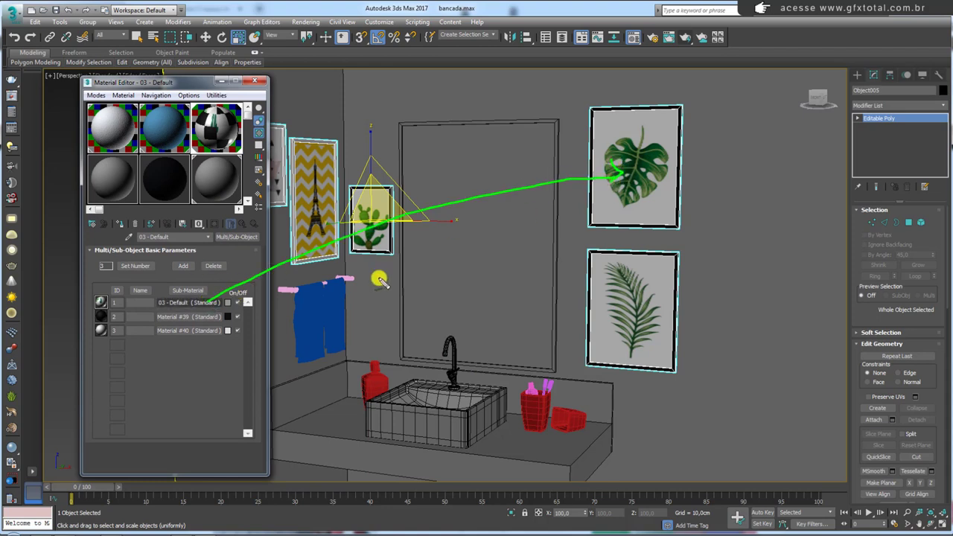
left_click_drag(233, 319, 569, 260)
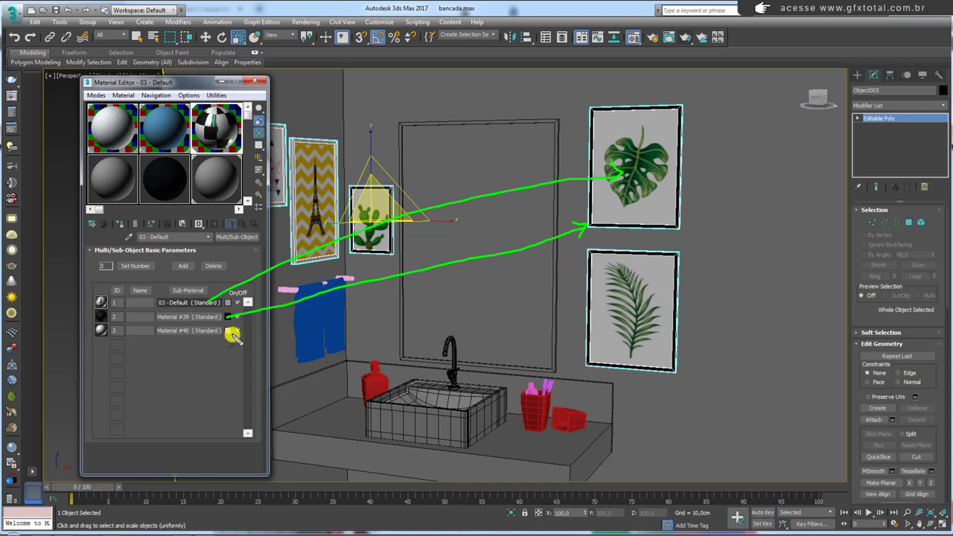
mouse_move(234, 332)
left_mouse_down()
mouse_move(309, 317)
mouse_move(350, 224)
left_mouse_up()
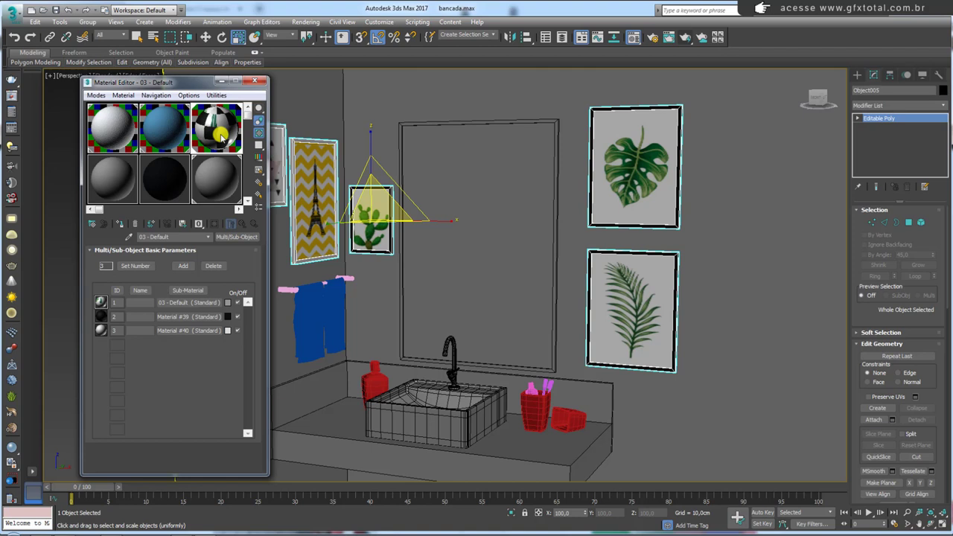
Assign the chrome sample material to the faucet, point out the sink, and close the Material Editor.
left_click_drag(221, 134, 458, 252)
scroll(412, 268, "up", 5)
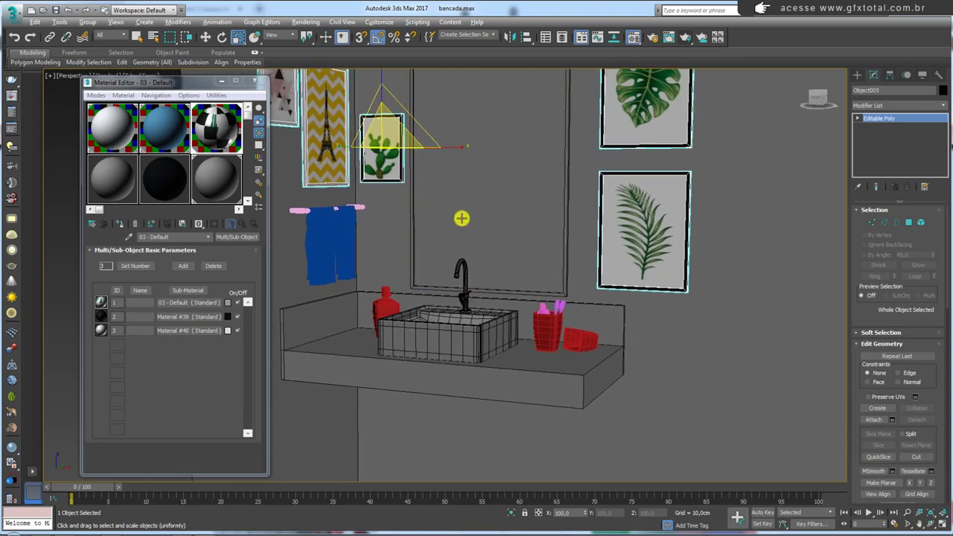
mouse_move(503, 283)
left_mouse_down()
mouse_move(449, 238)
mouse_move(521, 283)
left_mouse_up()
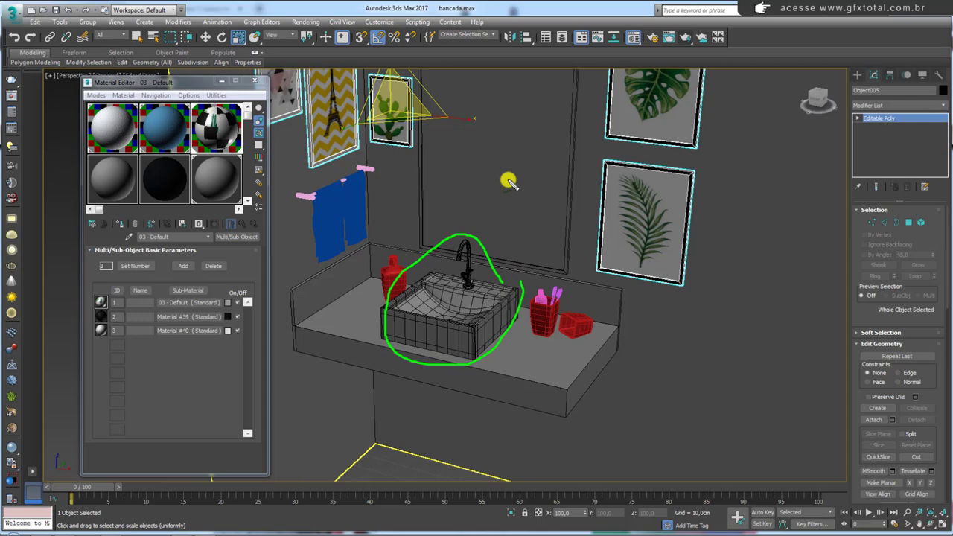
mouse_move(504, 236)
middle_mouse_down("alt")
mouse_move(513, 245)
mouse_move(516, 309)
mouse_move(495, 310)
middle_mouse_up("alt")
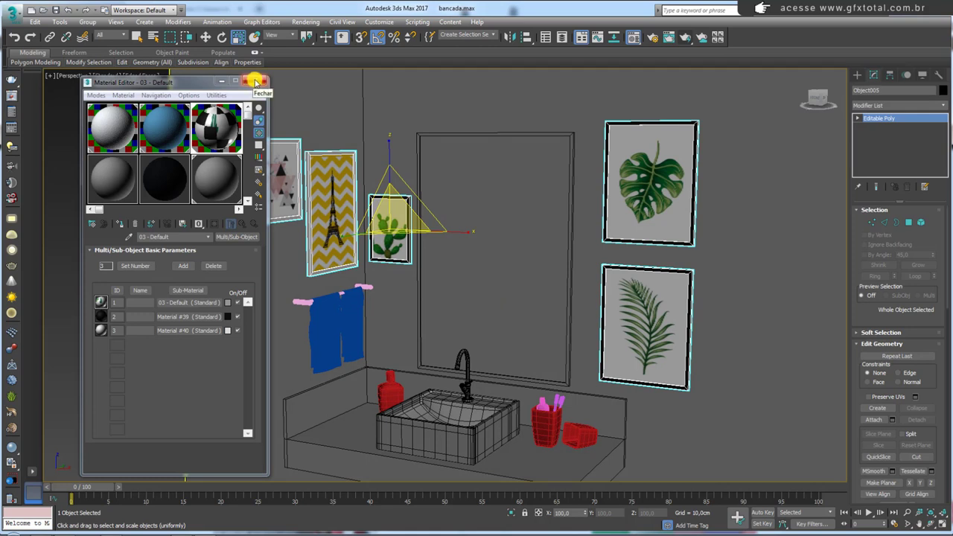
left_click(255, 81)
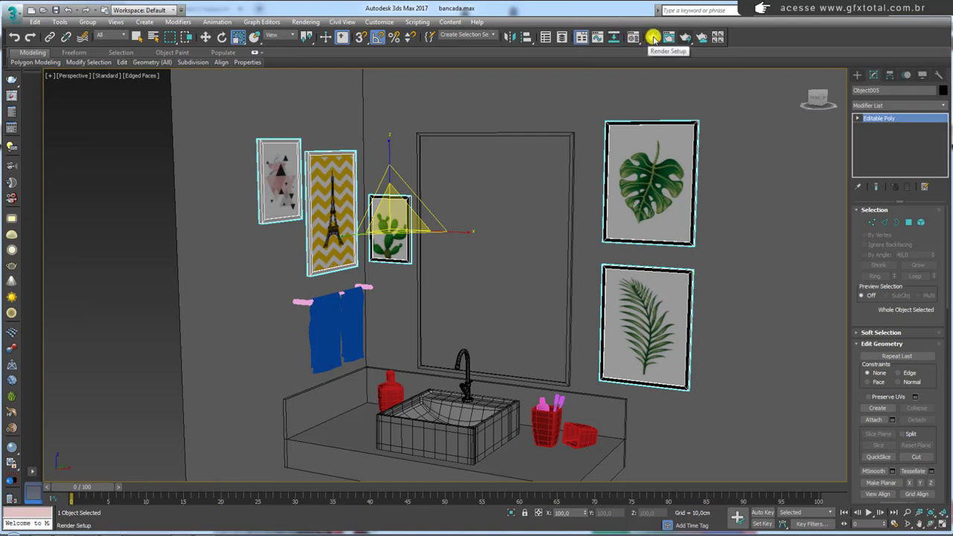
Switch the production renderer from Scanline to V-Ray Next, update 1.1 in Render Setup.
left_click(653, 39)
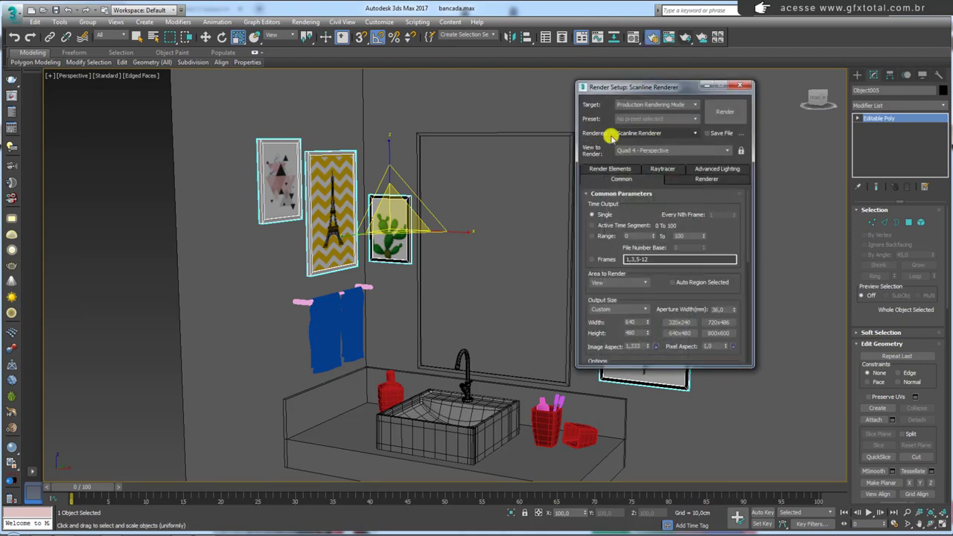
left_click(660, 133)
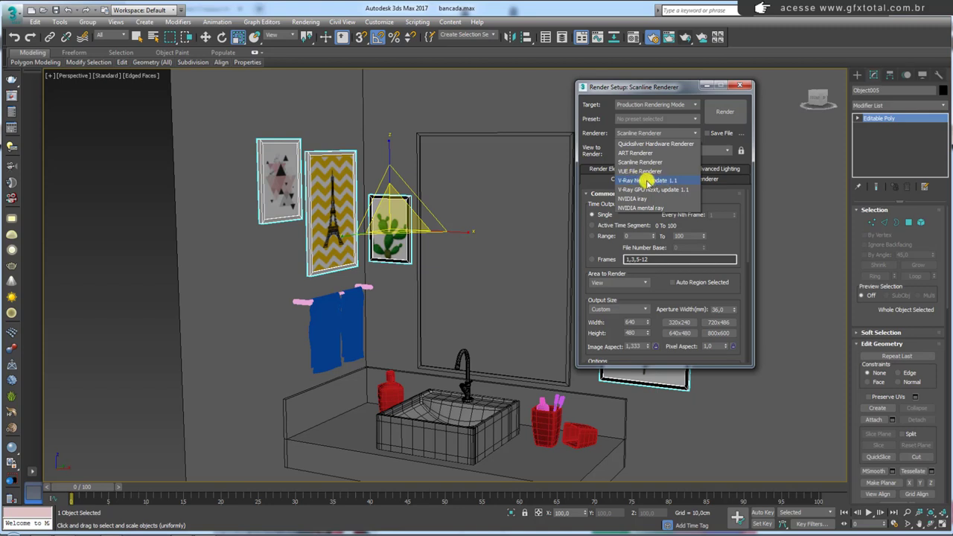
left_click(647, 181)
left_click_drag(649, 90, 701, 71)
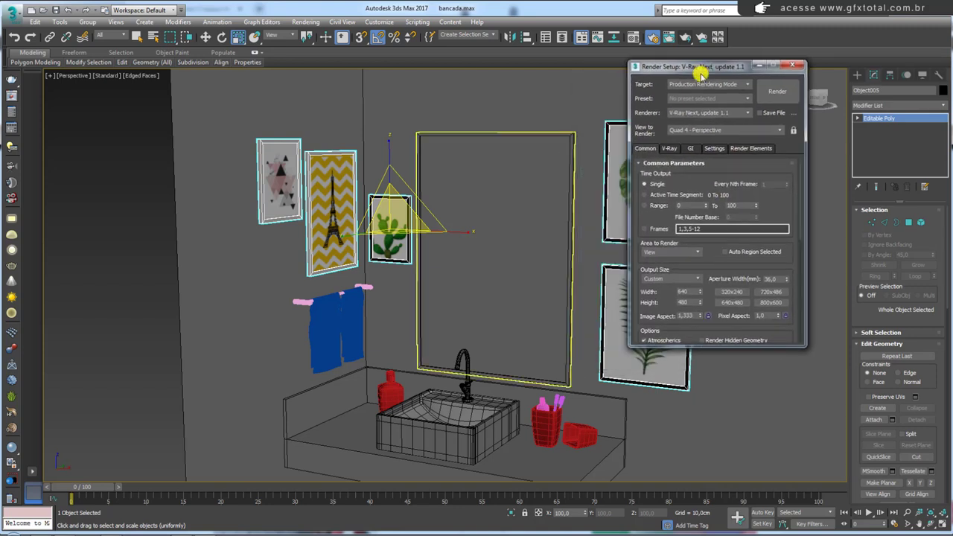
mouse_move(534, 198)
middle_mouse_down()
mouse_move(472, 185)
mouse_move(482, 182)
middle_mouse_up()
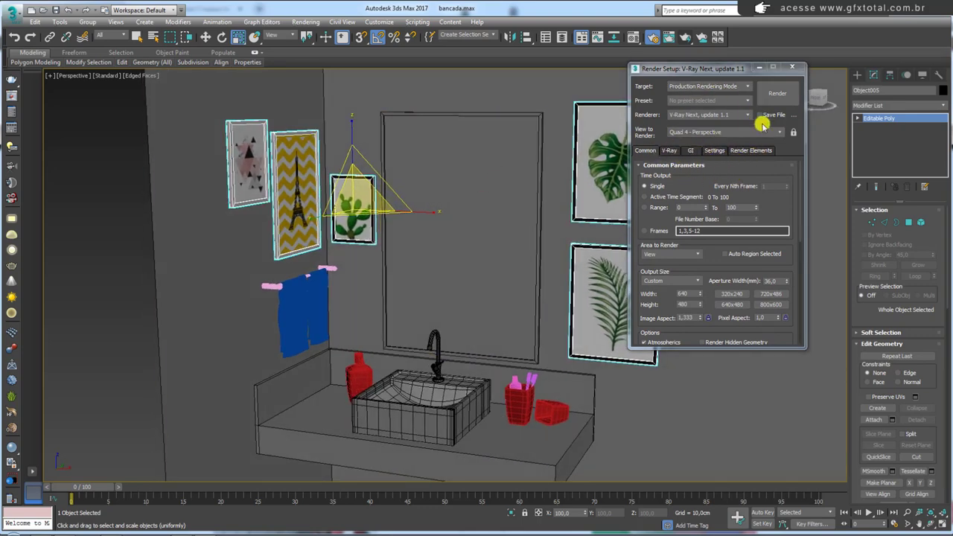
left_click(791, 67)
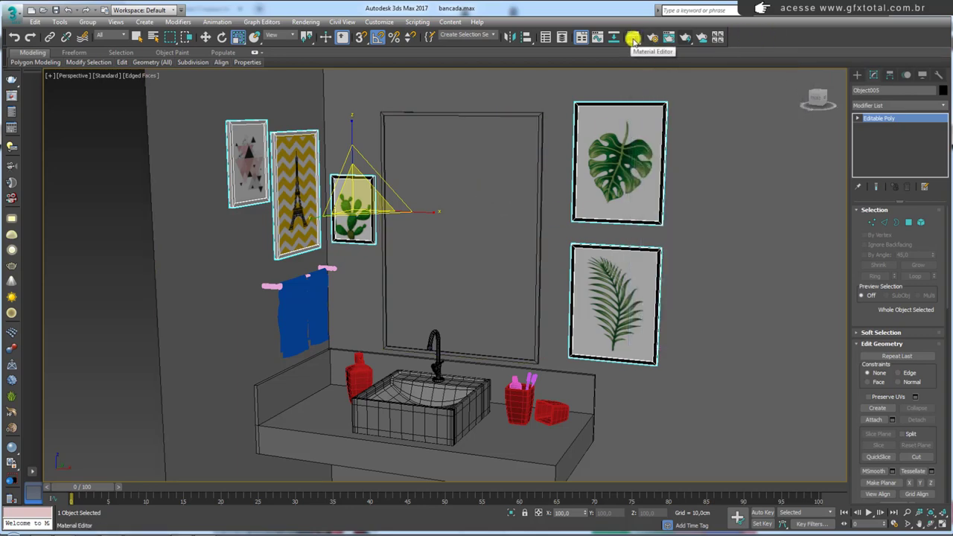
Show 6 x 4 sample slots in the Material Editor.
left_click(632, 37)
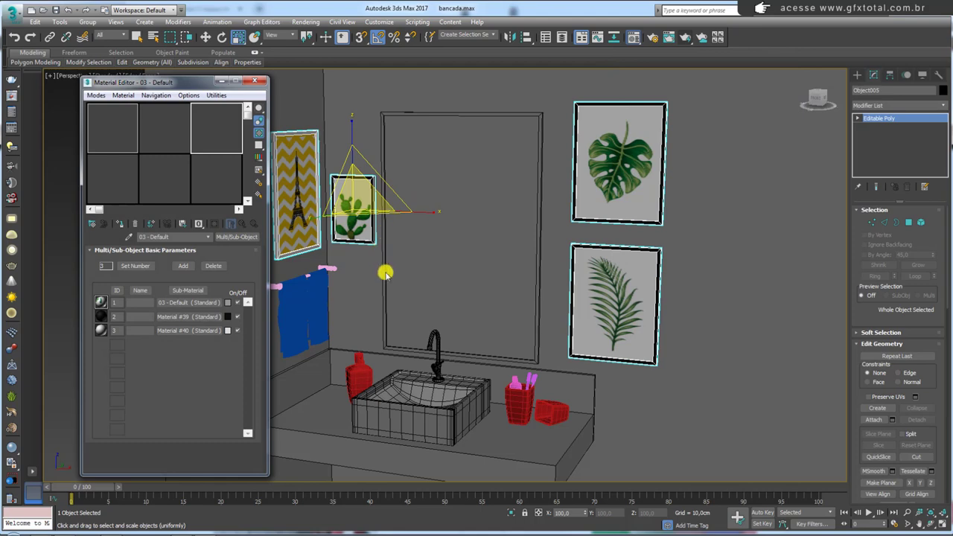
middle_click_drag(370, 272, 502, 261)
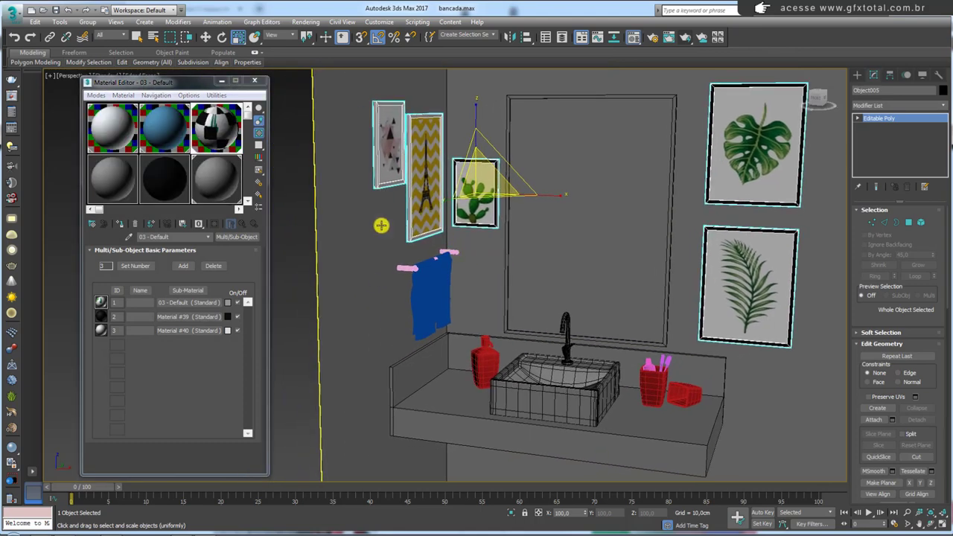
left_click(220, 180)
right_click(219, 171)
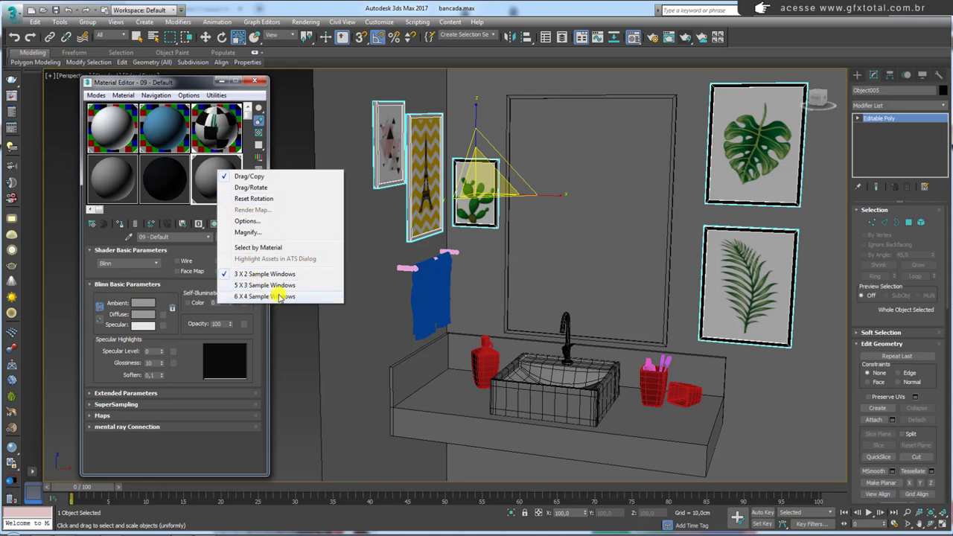
left_click(264, 297)
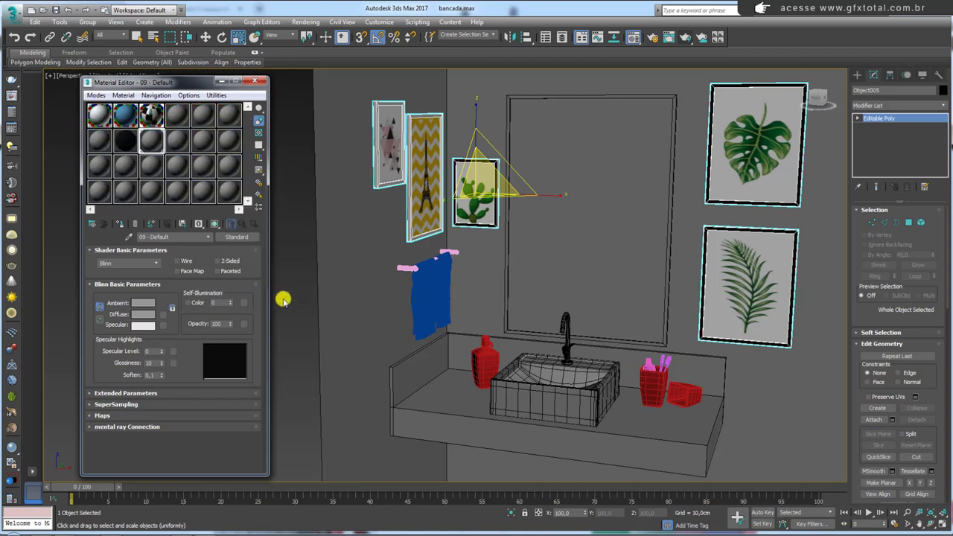
left_click_drag(186, 79, 167, 73)
Assign material 06 - Default to the faucet by dragging its slot onto it.
left_click(212, 110)
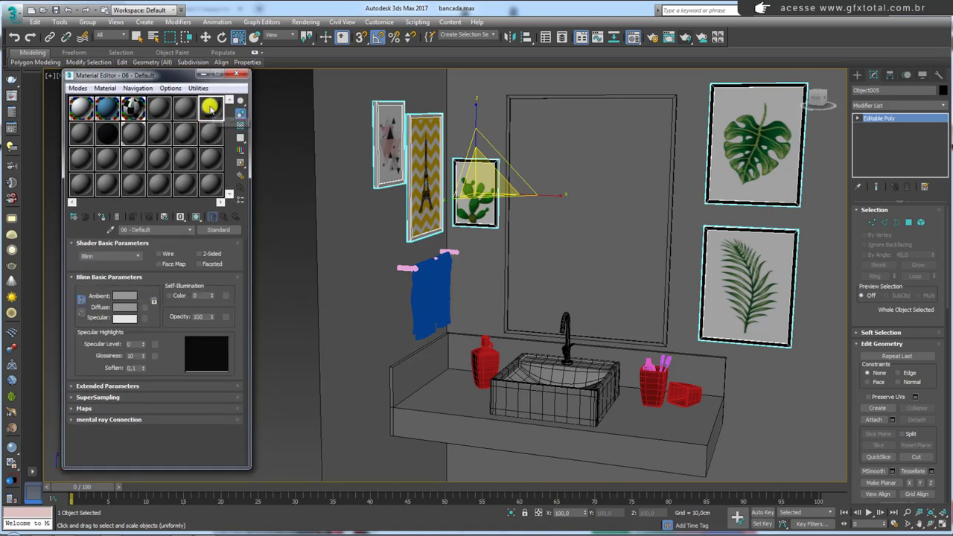
mouse_move(210, 111)
left_mouse_down()
mouse_move(514, 233)
mouse_move(546, 273)
mouse_move(555, 327)
mouse_move(397, 184)
left_mouse_up()
scroll(562, 324, "up", 3)
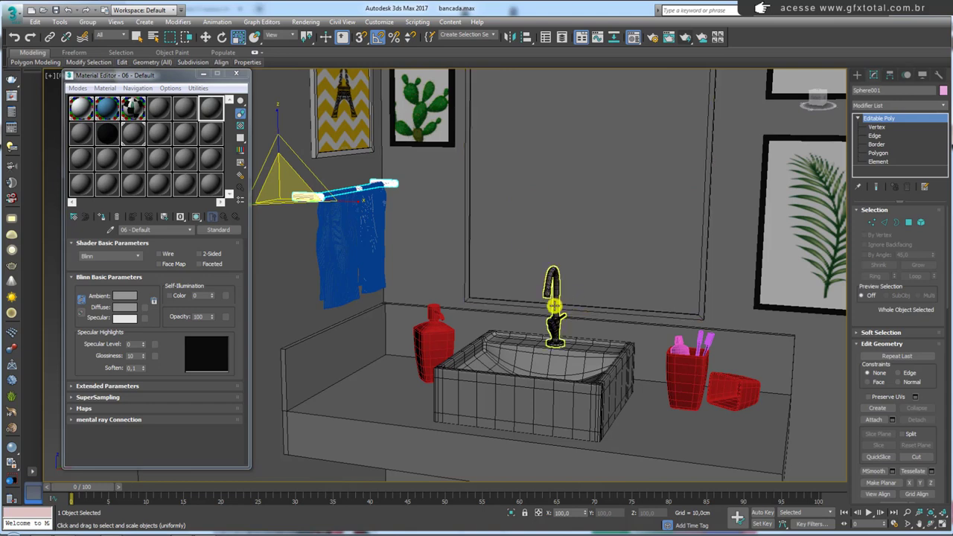
left_click_drag(394, 185, 551, 314)
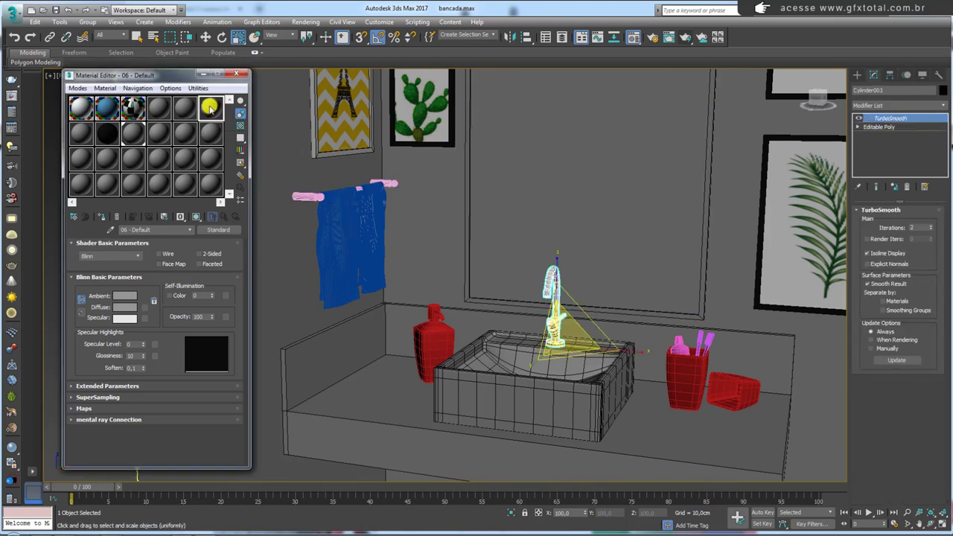
left_click_drag(211, 108, 551, 289)
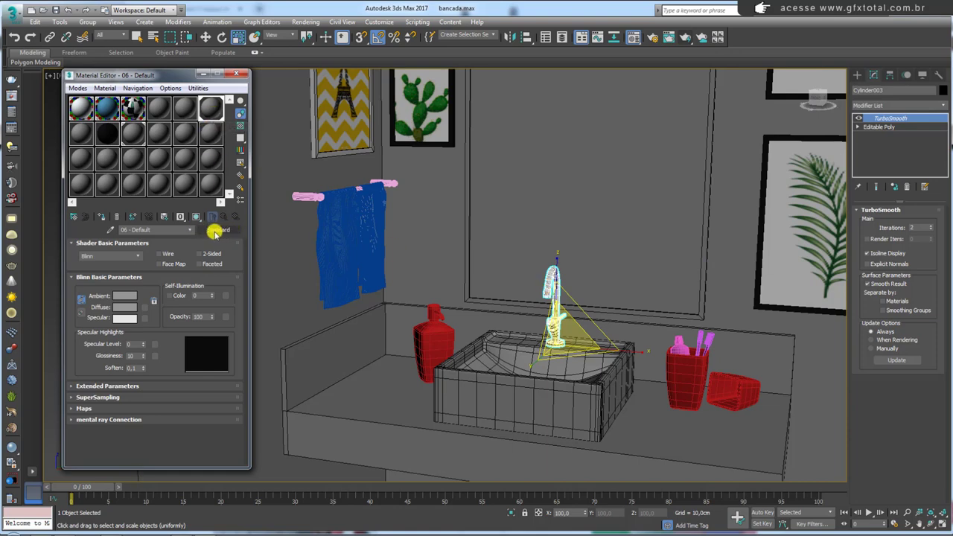
Change material 06 - Default from Standard to VRayMtl.
left_click(220, 230)
left_click_drag(496, 163, 327, 78)
scroll(404, 205, "down", 2)
scroll(400, 234, "down", 2)
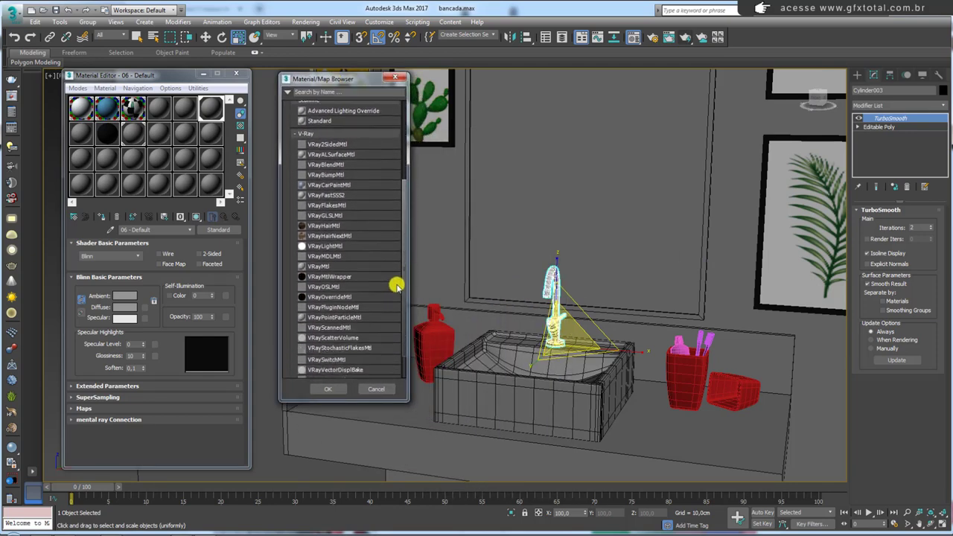
scroll(395, 280, "down", 1)
left_click(337, 262)
double_click(319, 260)
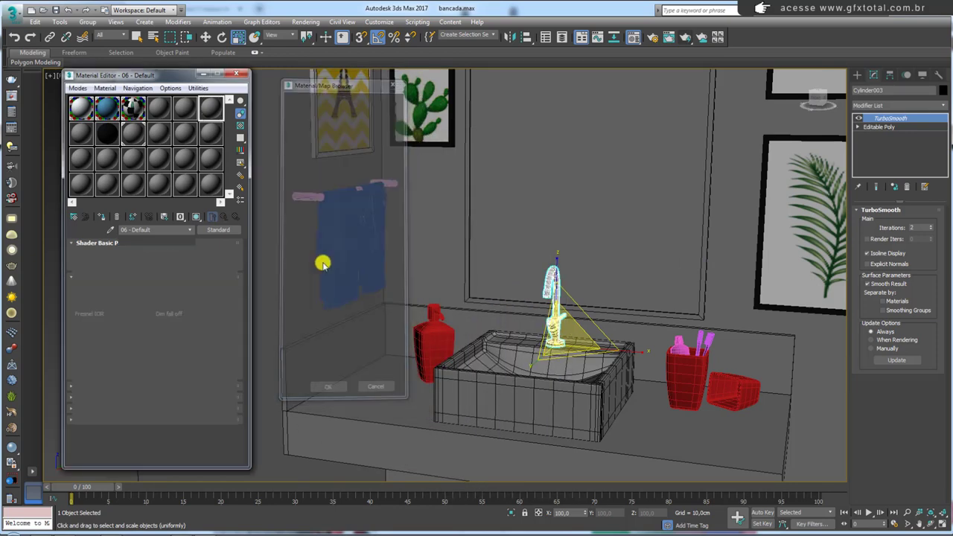
Open a magnified preview of the material and turn on the checkered background.
double_click(211, 107)
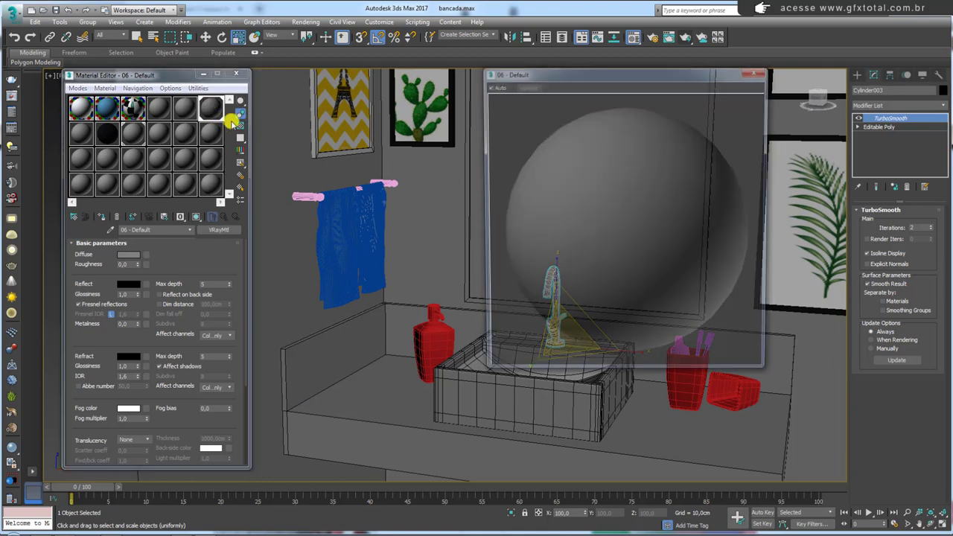
left_click_drag(558, 87, 321, 65)
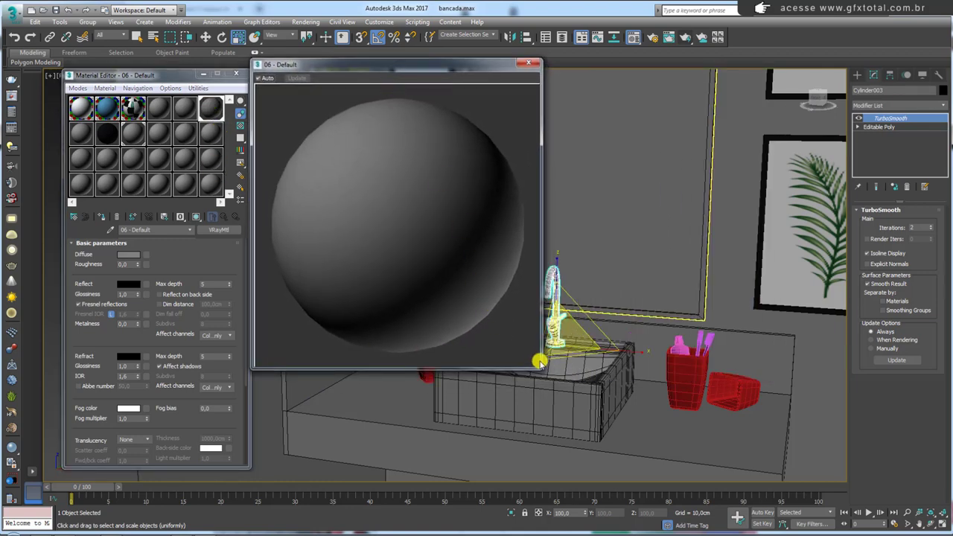
left_click_drag(539, 368, 423, 247)
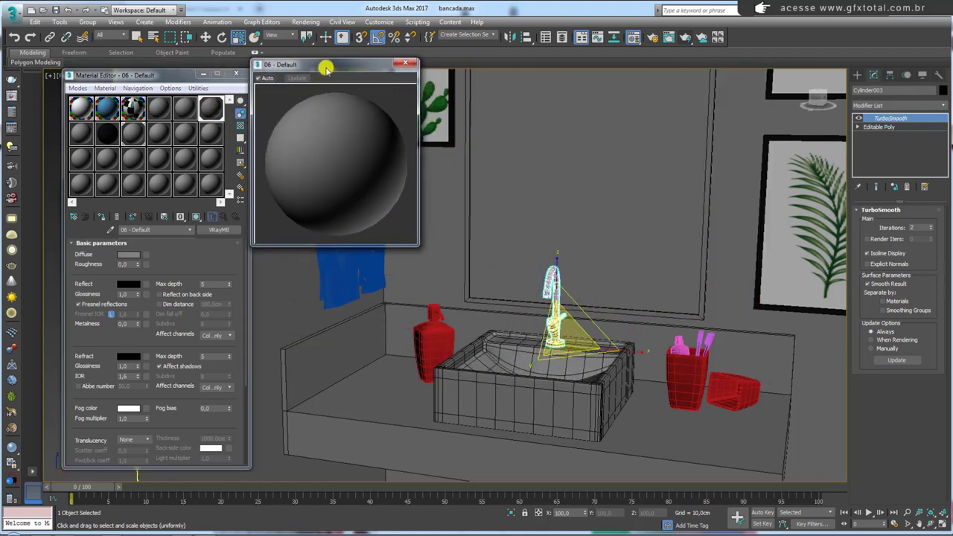
left_click_drag(325, 65, 355, 82)
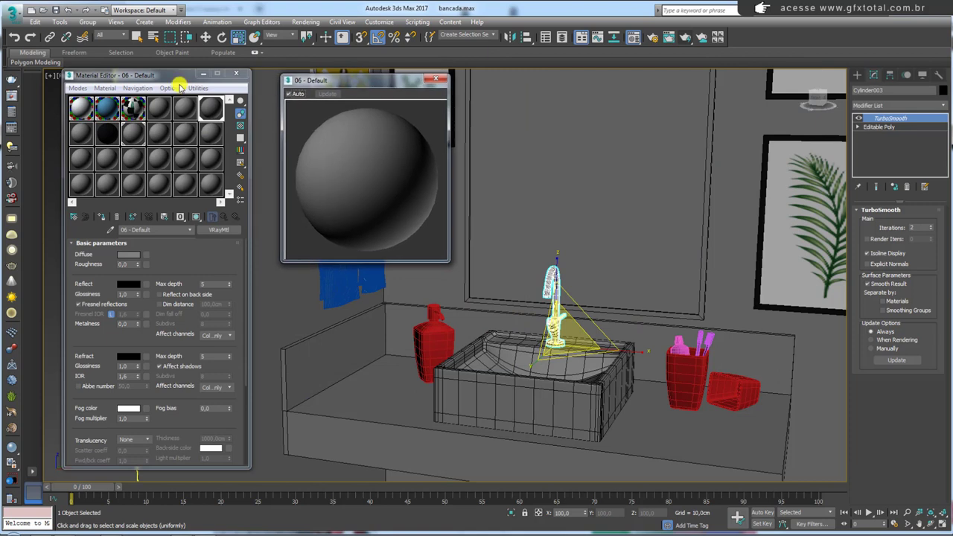
left_click(78, 88)
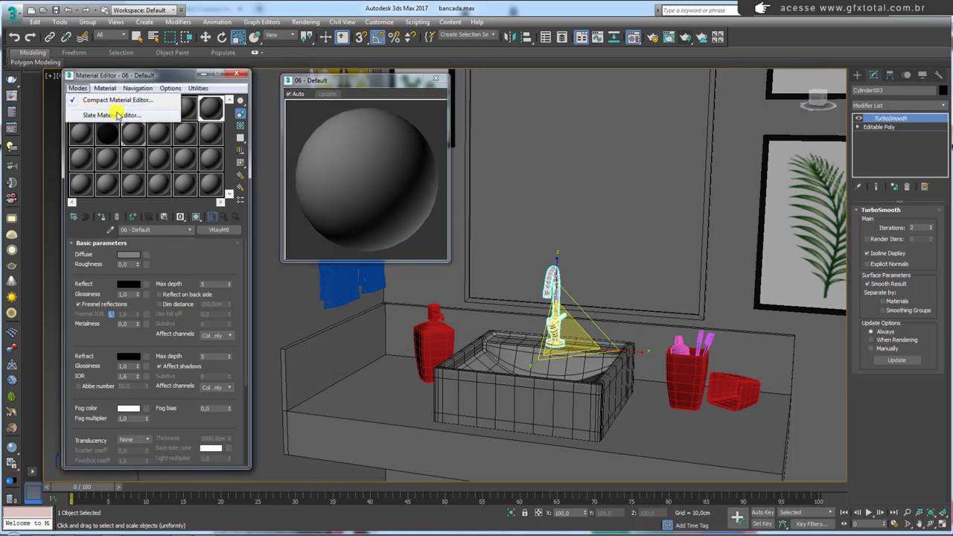
left_click(227, 95)
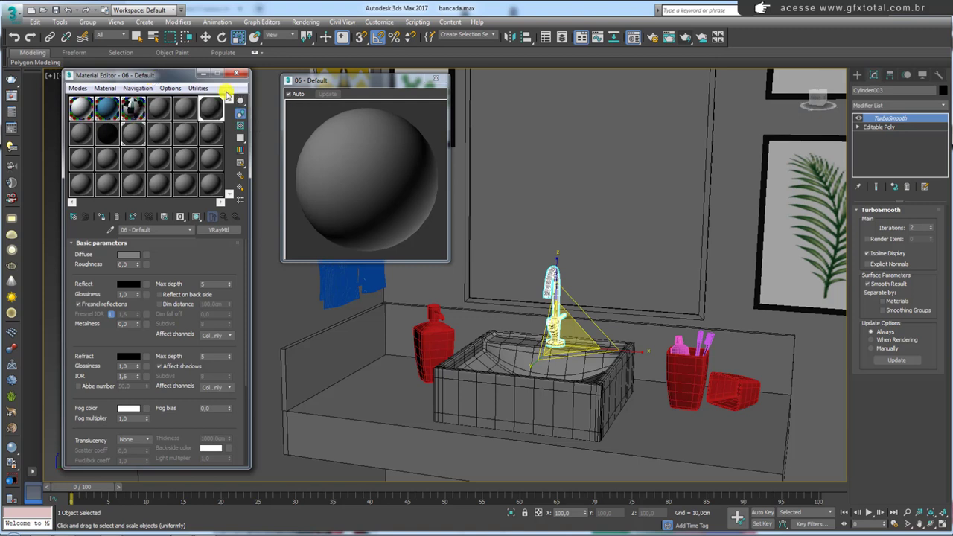
left_click_drag(389, 81, 362, 78)
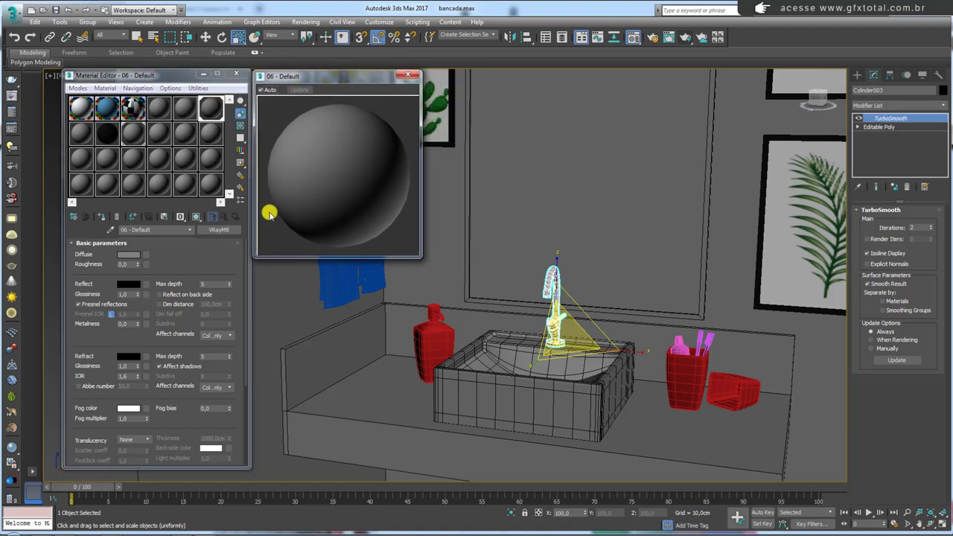
left_click(240, 125)
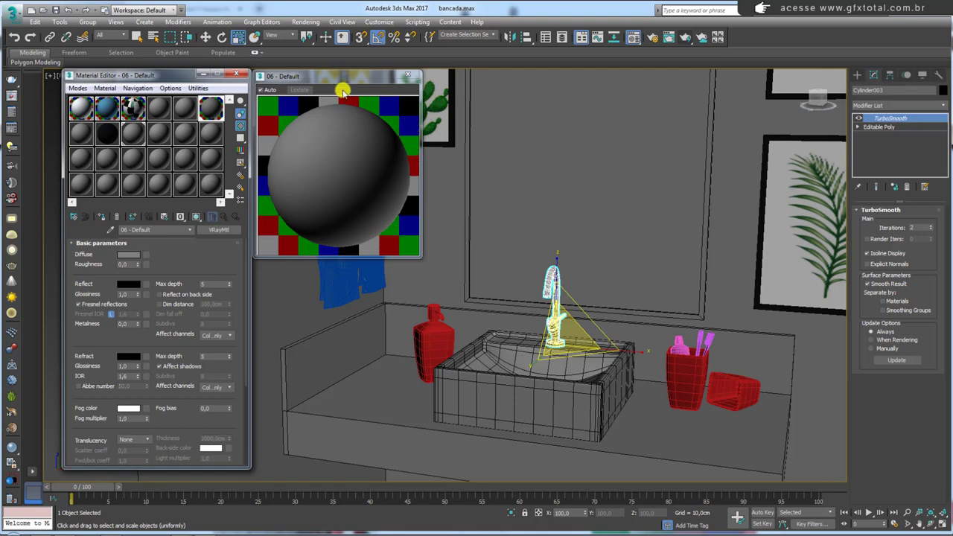
left_click_drag(337, 78, 346, 78)
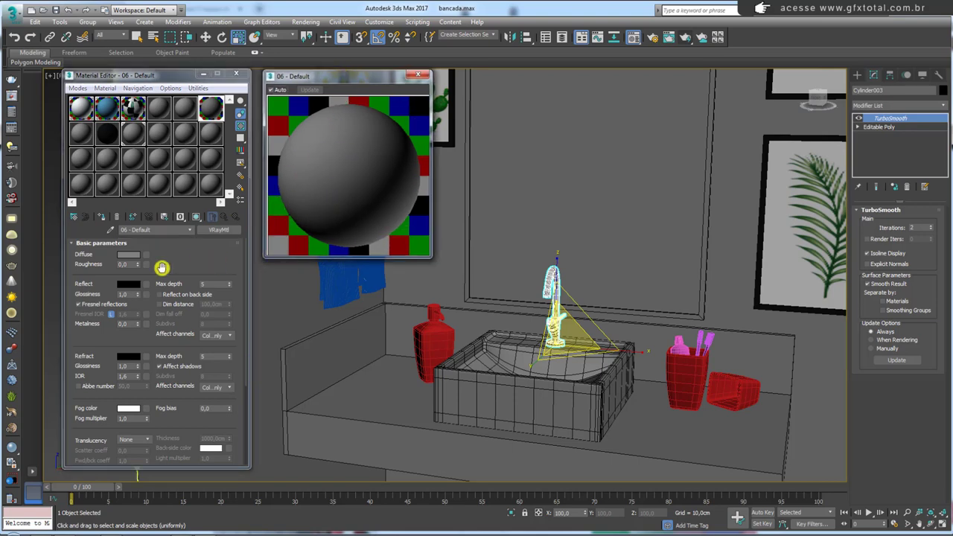
Set the 06 - Default diffuse colour to near black.
left_click(128, 255)
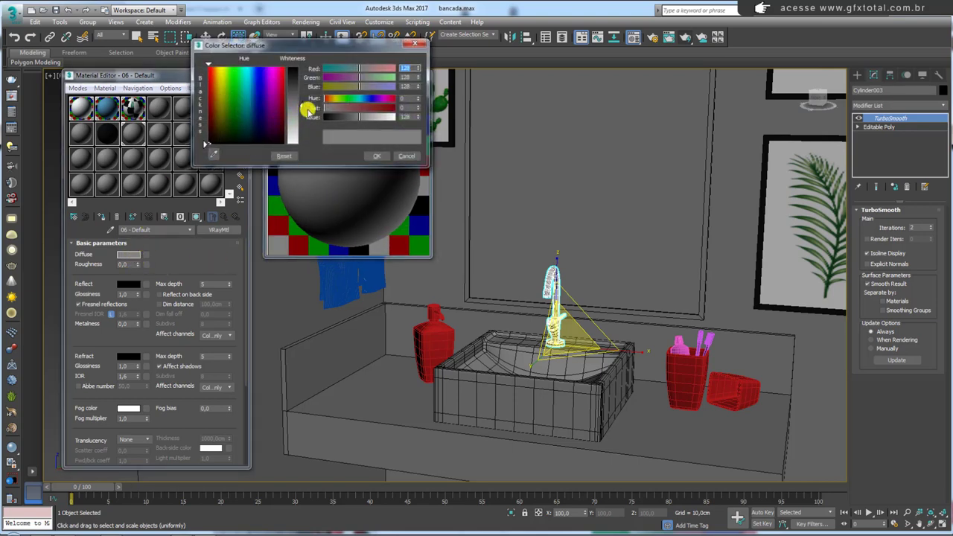
left_click_drag(299, 91, 302, 69)
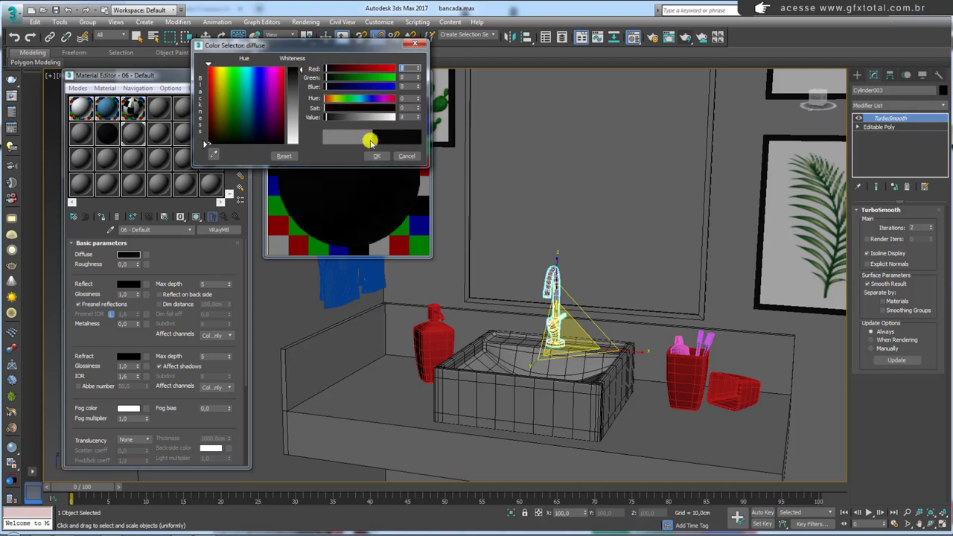
left_click(381, 156)
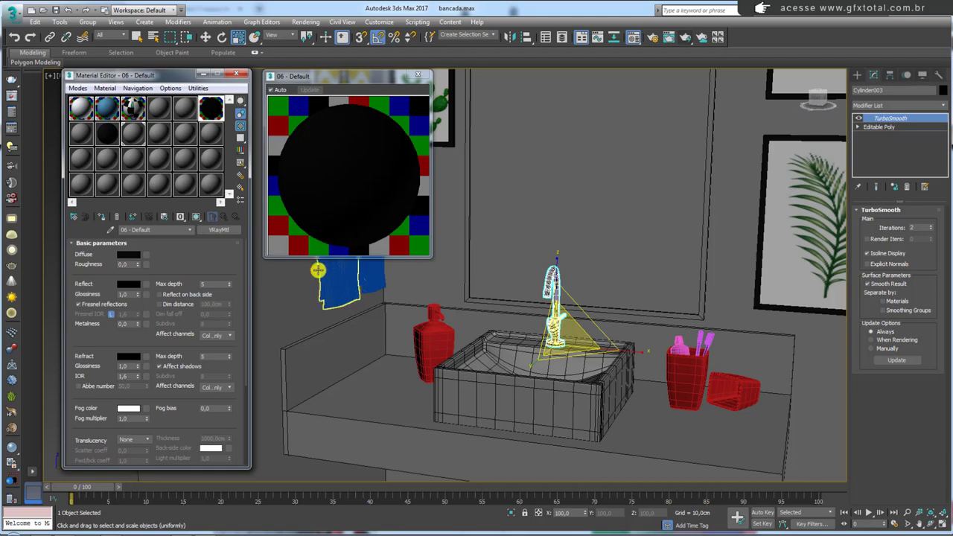
Set the reflect colour to pure white (255), keeping Fresnel reflections enabled.
left_click(128, 285)
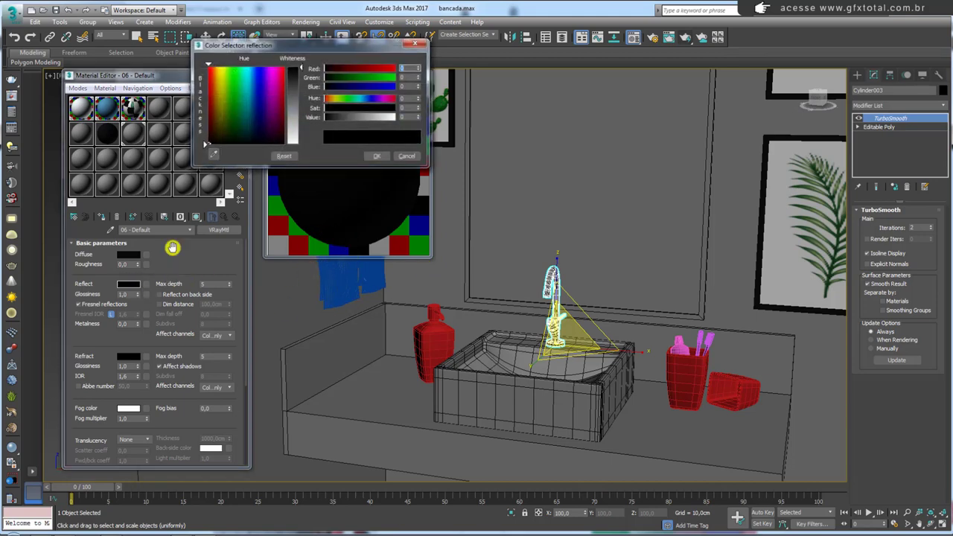
mouse_move(301, 67)
left_mouse_down()
mouse_move(297, 129)
mouse_move(319, 151)
left_mouse_up()
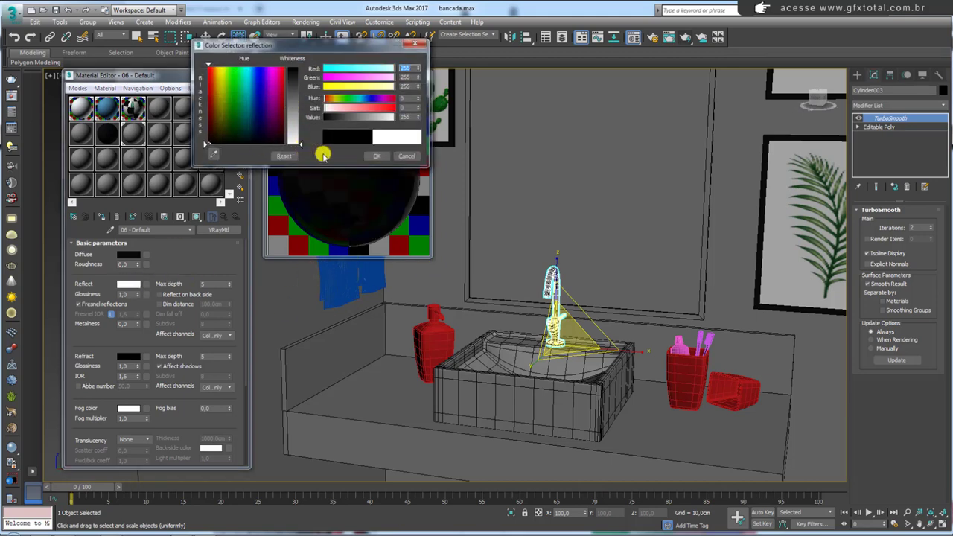
left_click(376, 155)
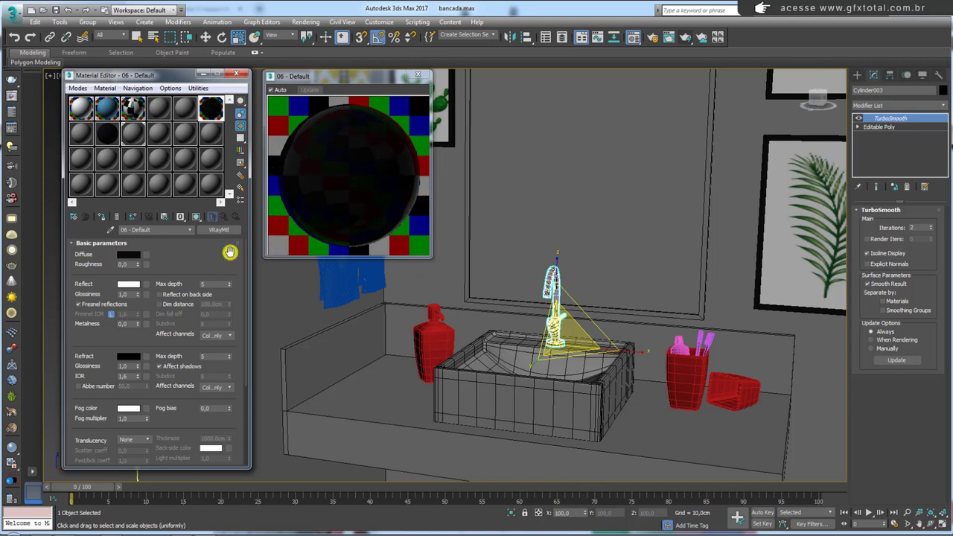
scroll(207, 265, "down", 2)
scroll(208, 265, "up", 2)
scroll(208, 265, "down", 2)
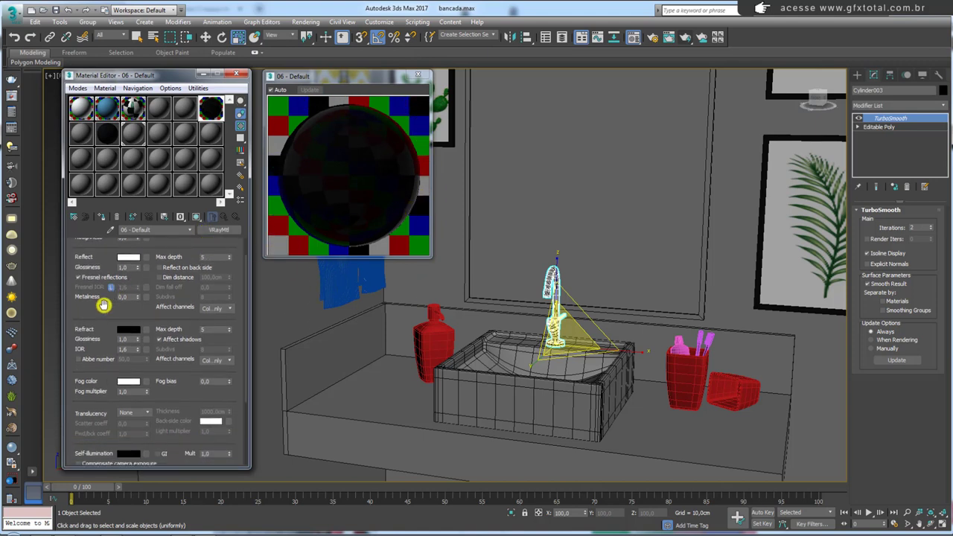
scroll(104, 305, "up", 1)
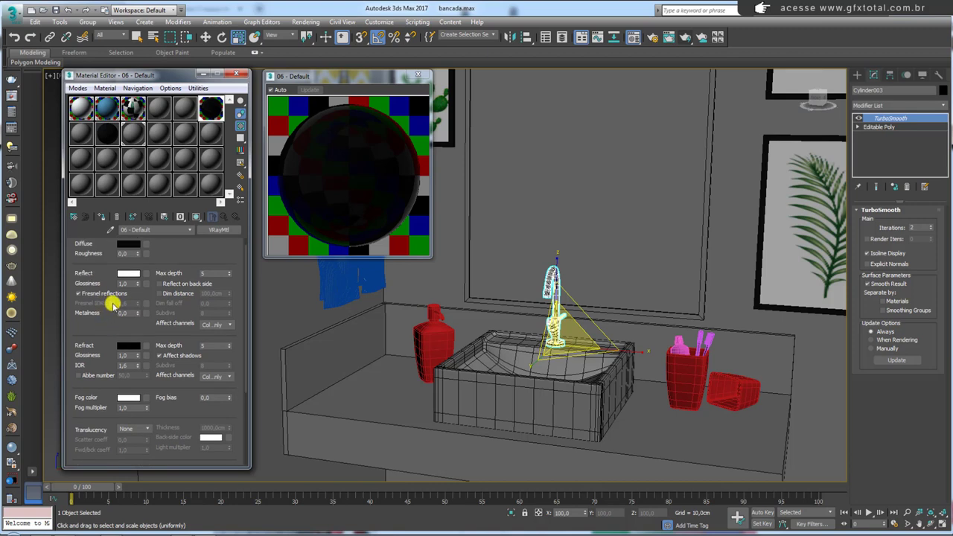
Unlock Fresnel IOR and set it to 25,0, with reflection glossiness lowered to 0,83.
left_click(118, 305)
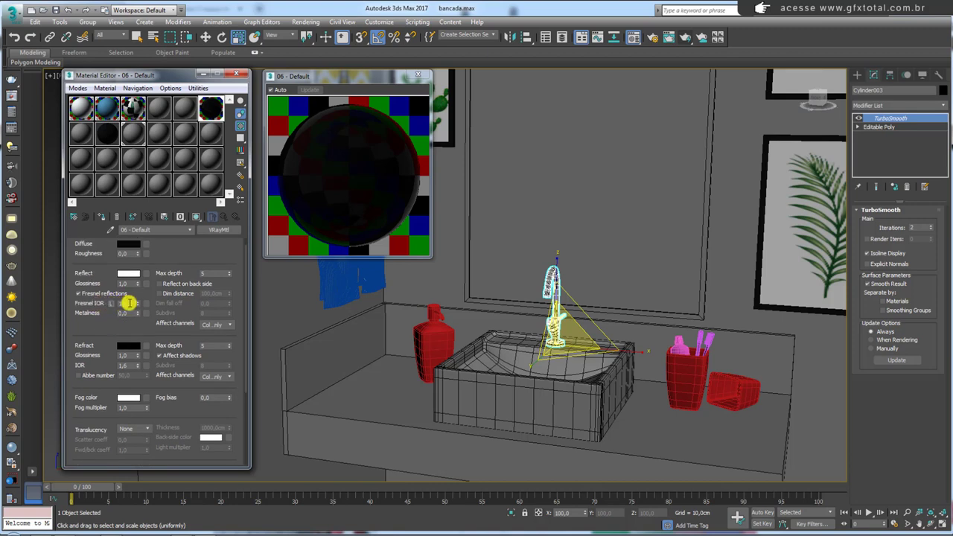
double_click(125, 303)
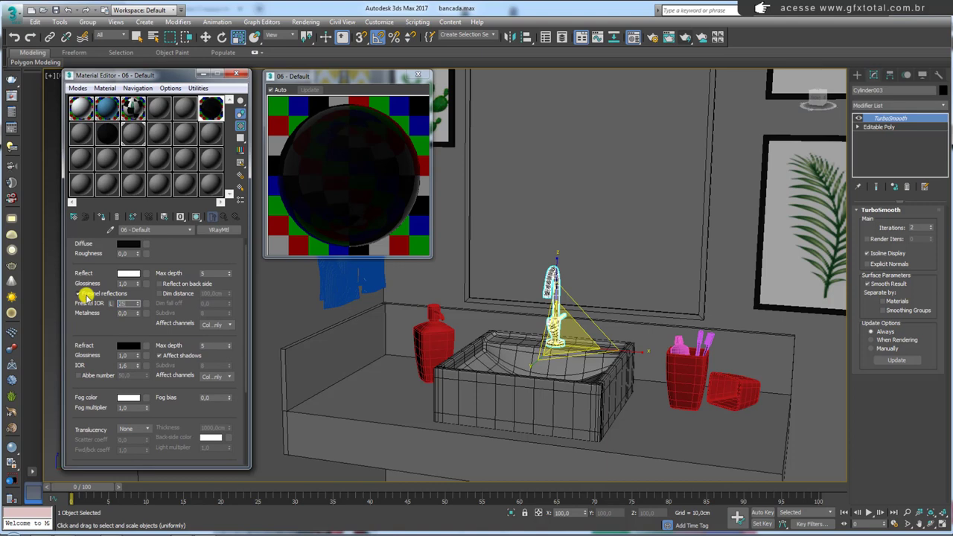
key("Return")
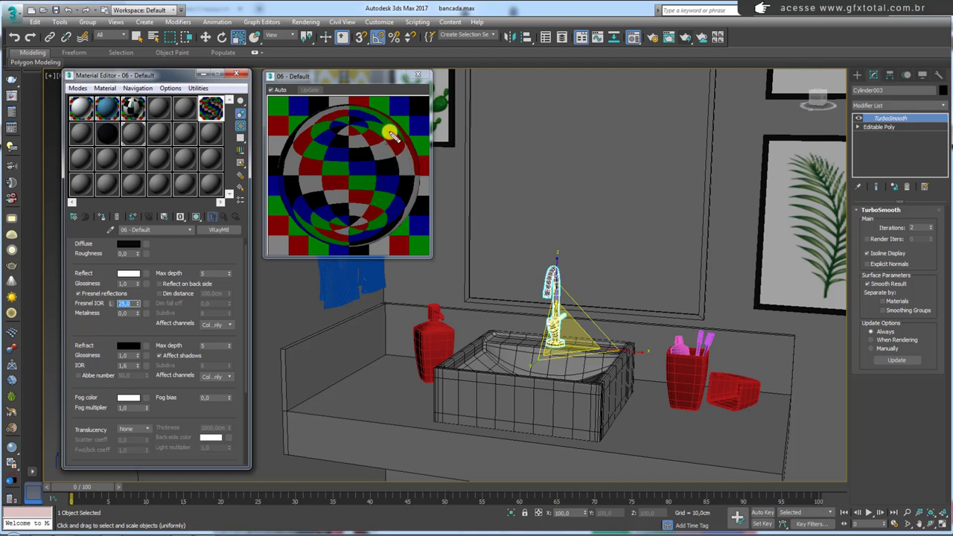
left_click_drag(401, 145, 392, 128)
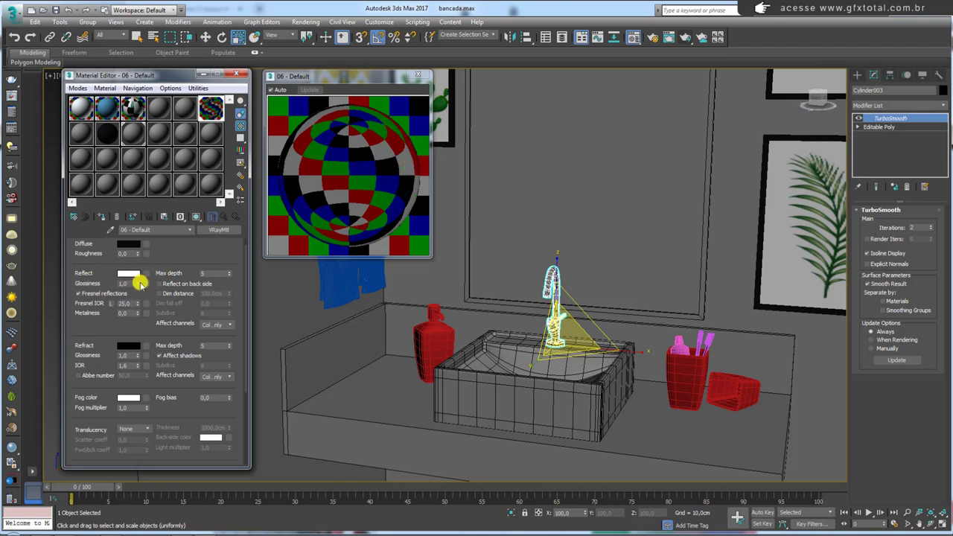
left_click_drag(138, 283, 138, 285)
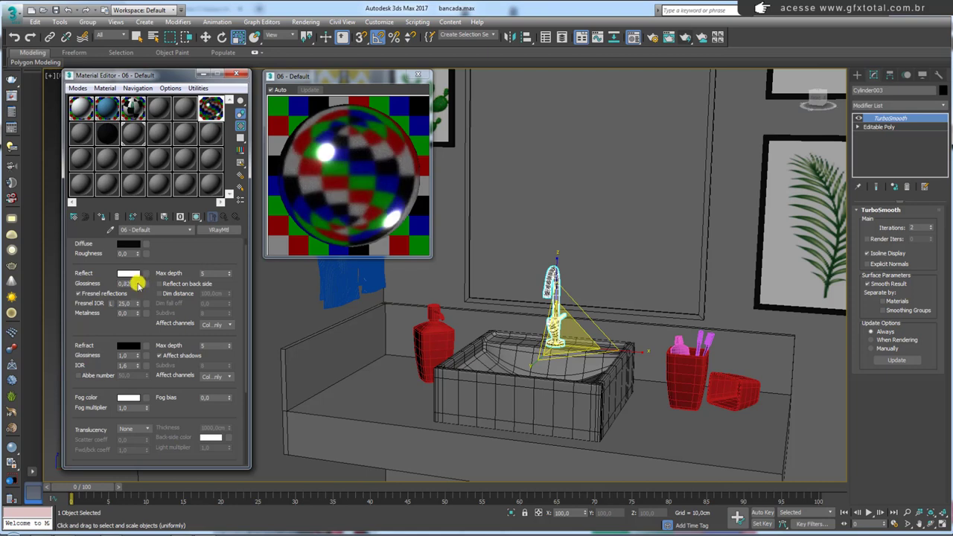
left_click_drag(181, 257, 183, 298)
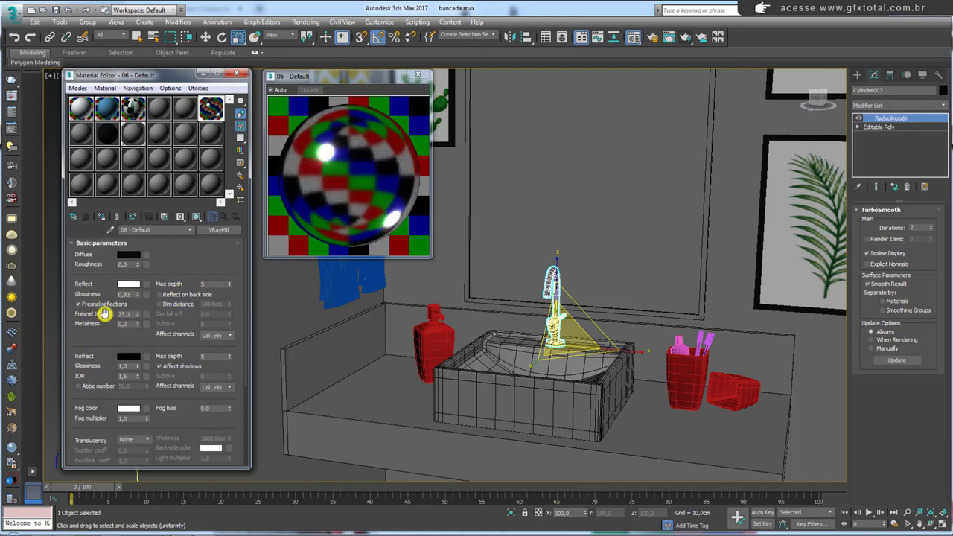
left_click_drag(141, 314, 141, 353)
double_click(130, 315)
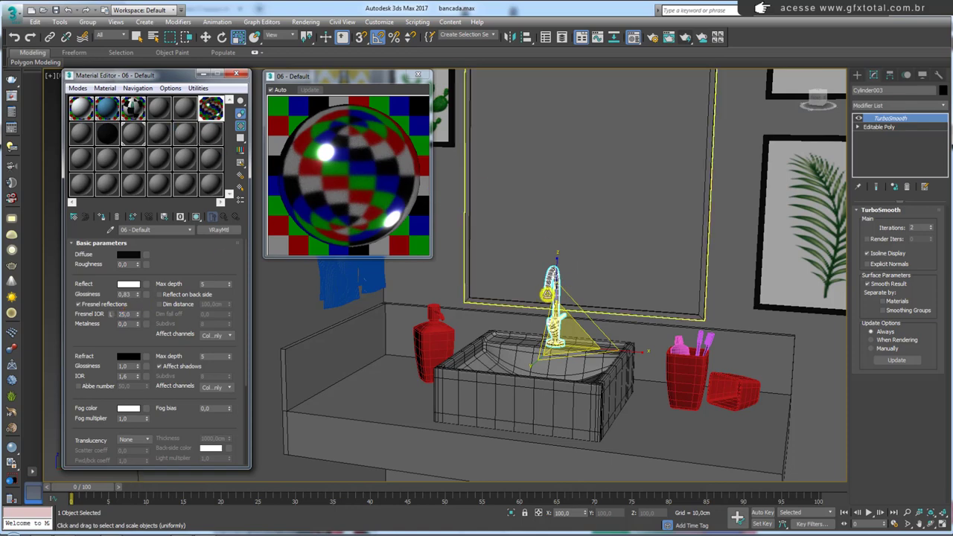
Reframe the view and select the pink hook beside the towel.
mouse_move(543, 293)
middle_mouse_down()
mouse_move(533, 289)
mouse_move(717, 330)
middle_mouse_up()
scroll(533, 288, "up", 5)
scroll(533, 288, "down", 5)
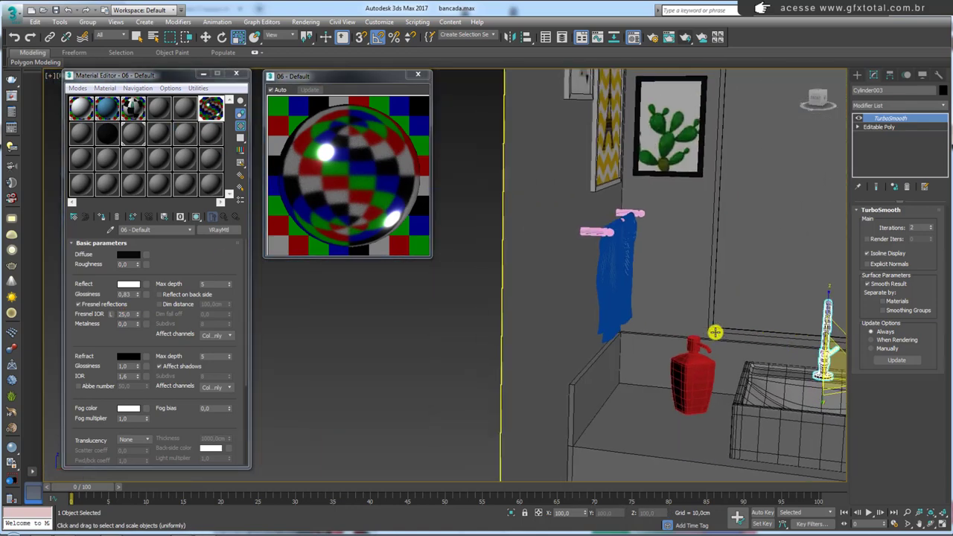
left_click(590, 231)
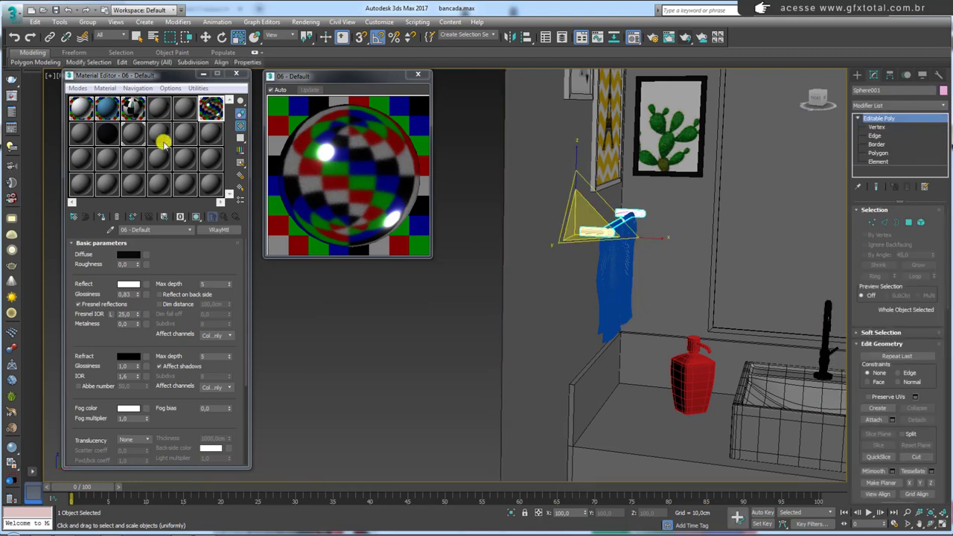
scroll(471, 270, "up", 3)
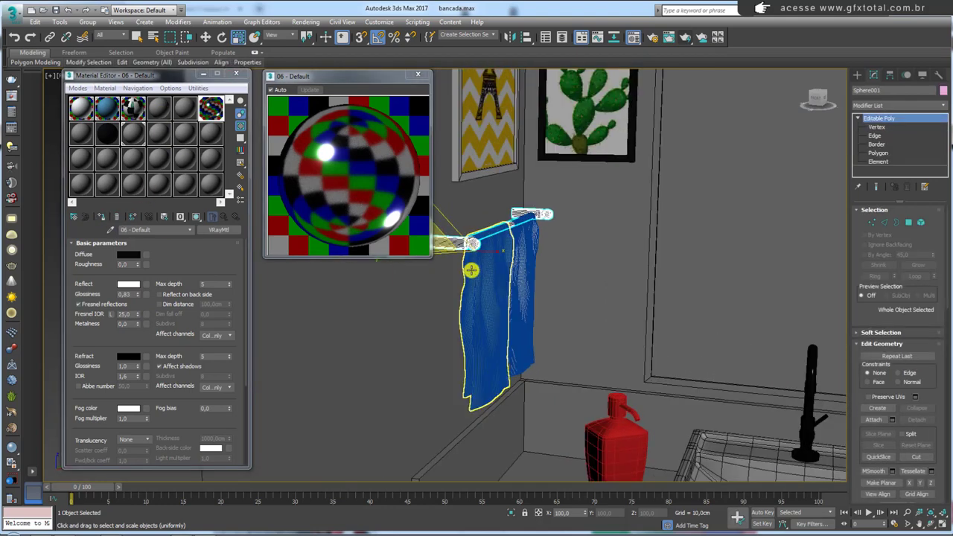
scroll(470, 271, "up", 3)
scroll(470, 270, "up", 2)
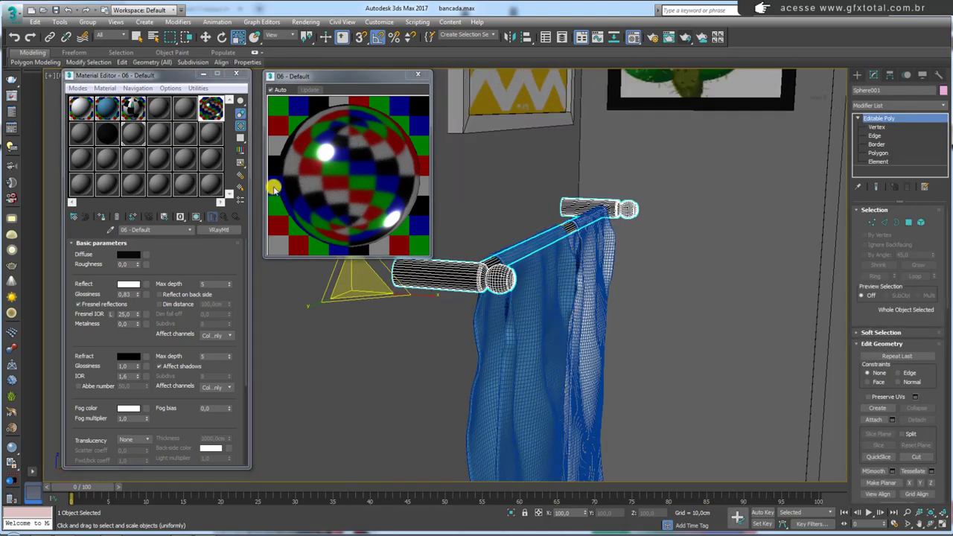
Set reflection glossiness to 0,9 and close the enlarged material preview.
double_click(128, 295)
type("0,8")
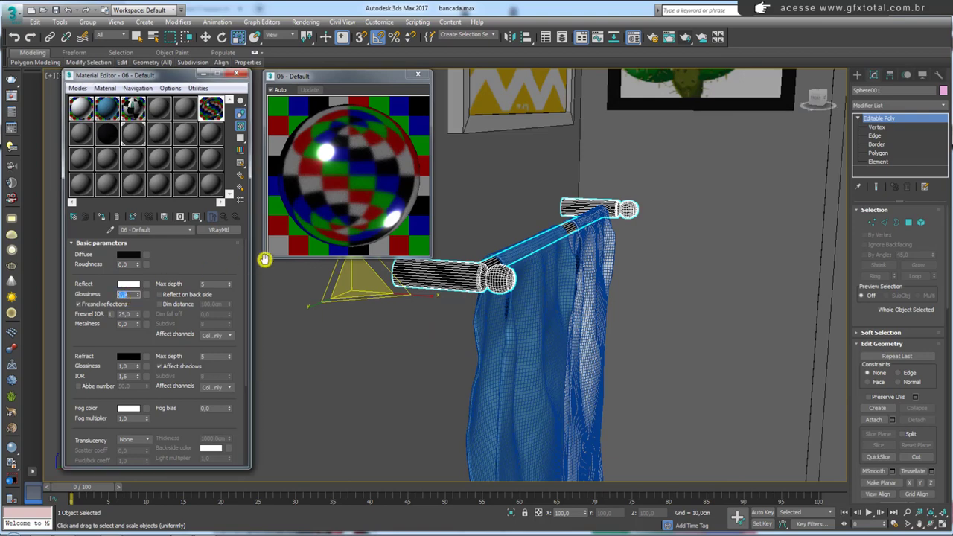
left_click(417, 74)
scroll(454, 255, "down", 2)
scroll(469, 300, "down", 2)
scroll(505, 271, "down", 2)
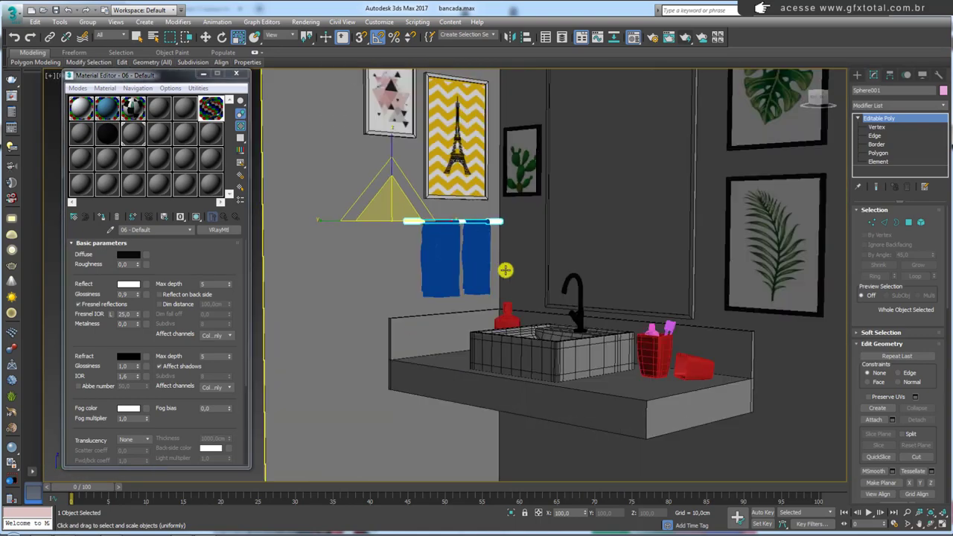
scroll(566, 305, "up", 2)
scroll(425, 283, "up", 2)
scroll(466, 283, "up", 2)
Rename the chrome material in slot 06 to 'cromo'.
left_click(454, 287)
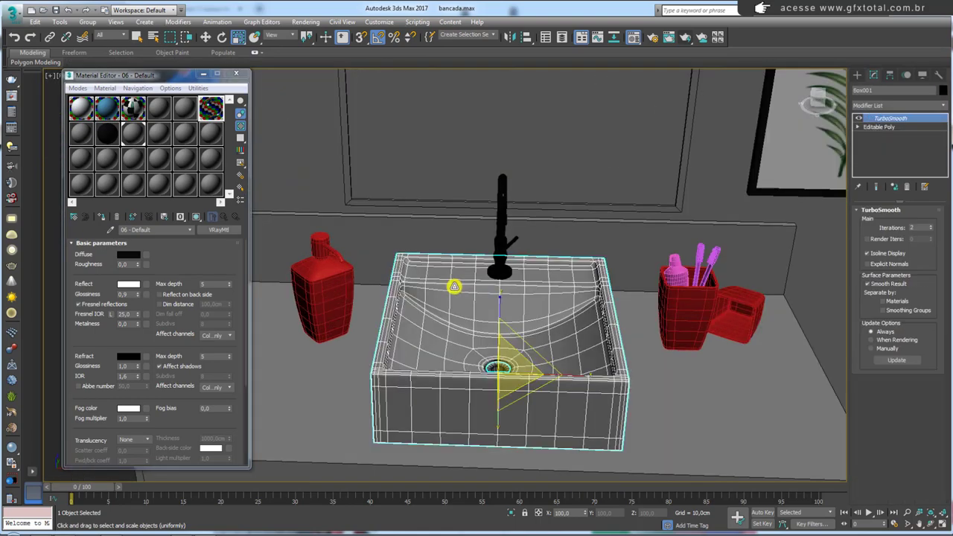
mouse_move(454, 287)
middle_mouse_down("alt")
mouse_move(455, 298)
mouse_move(315, 236)
middle_mouse_up("alt")
left_click(211, 110)
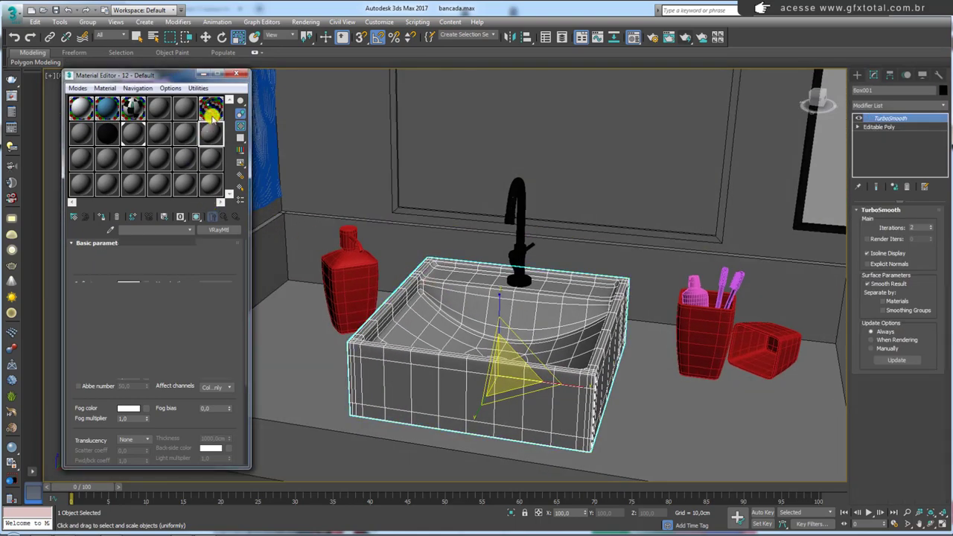
left_click_drag(157, 229, 90, 231)
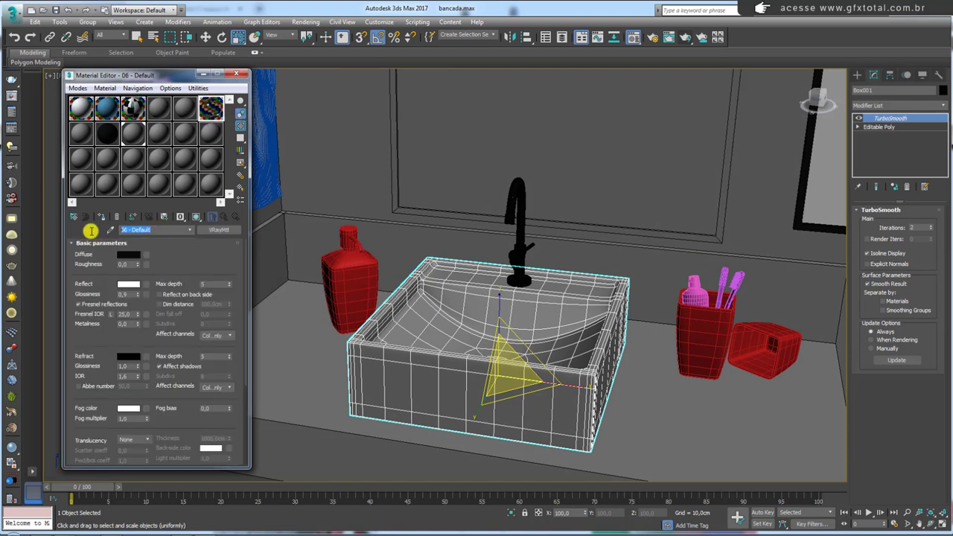
type("cromo")
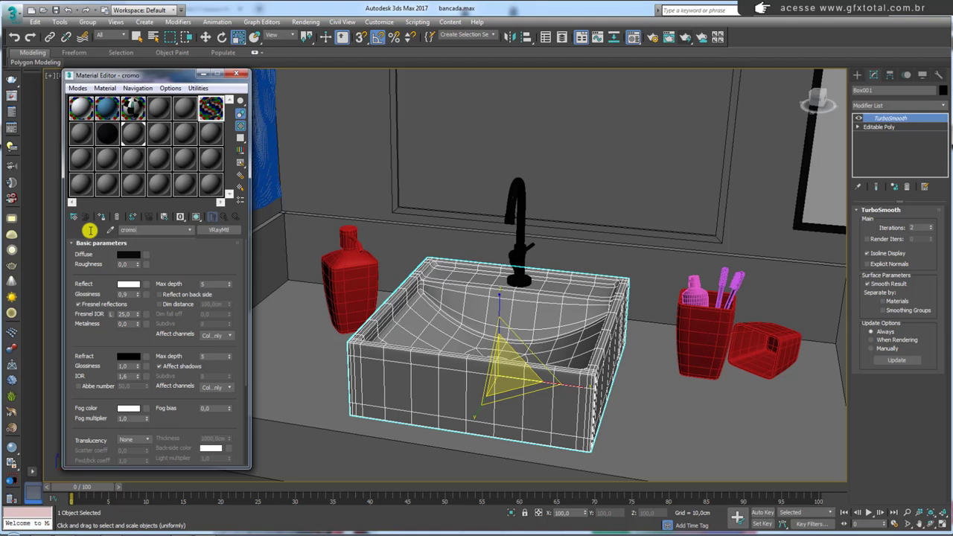
Convert unused slot 12 - Default into a VRayMtl named 'bancada'.
left_click(213, 132)
left_click_drag(155, 230, 95, 230)
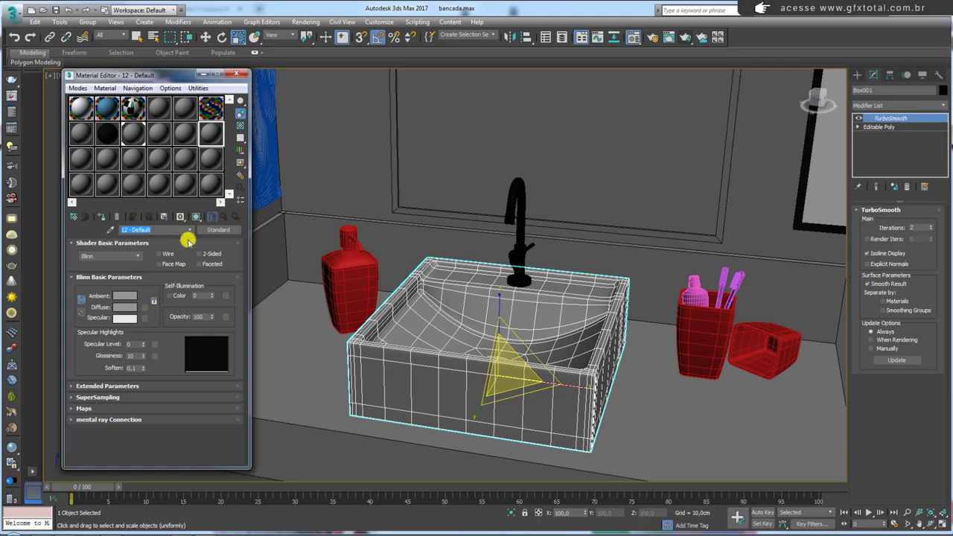
left_click(227, 228)
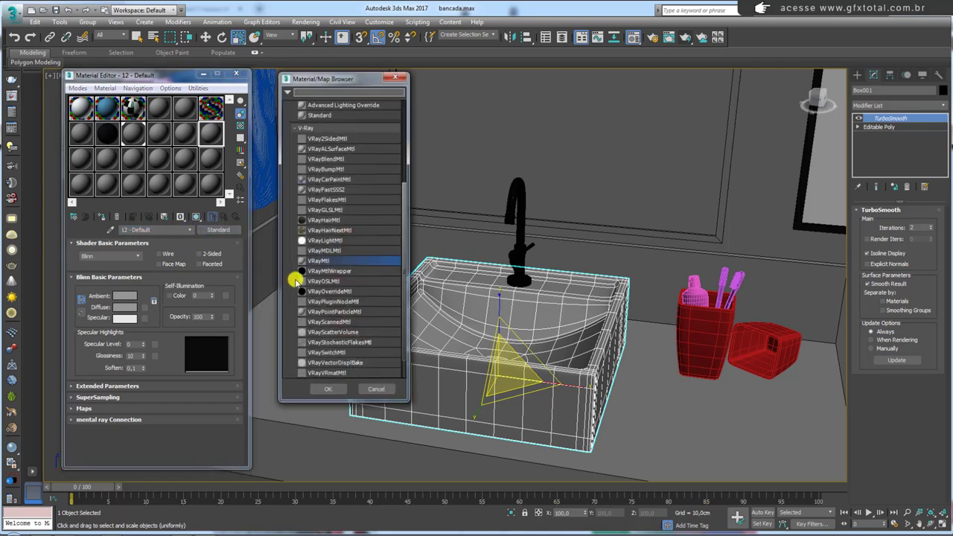
double_click(315, 260)
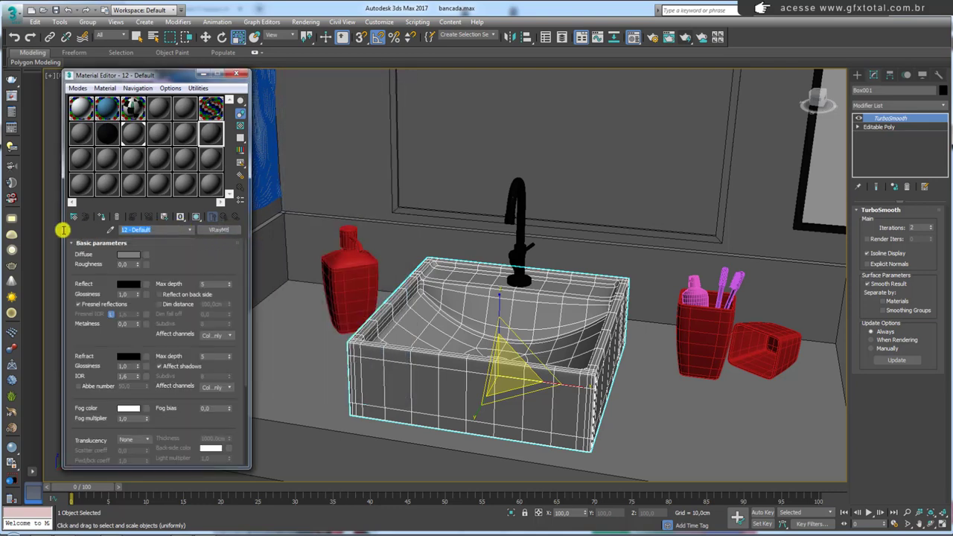
type("bancada")
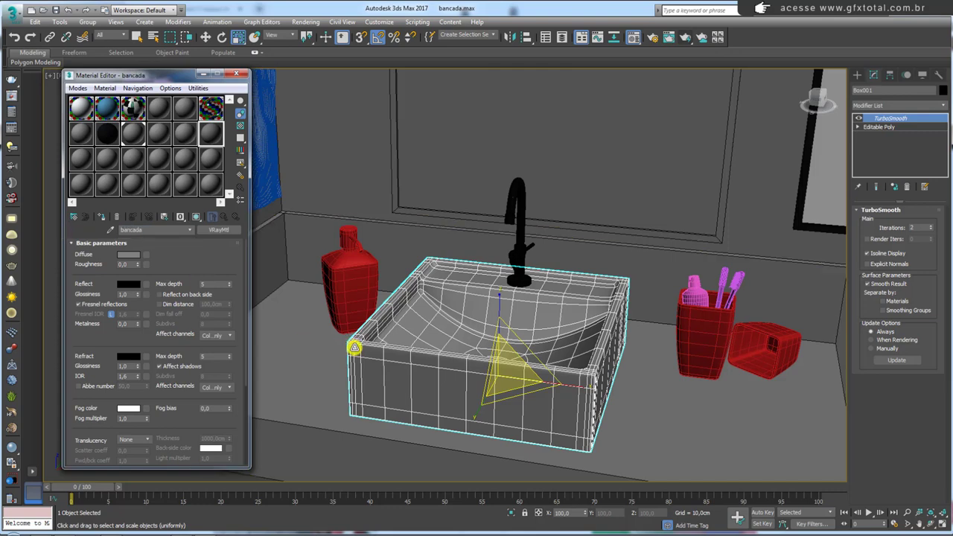
Assign the bancada material to the countertop.
scroll(353, 345, "down", 4)
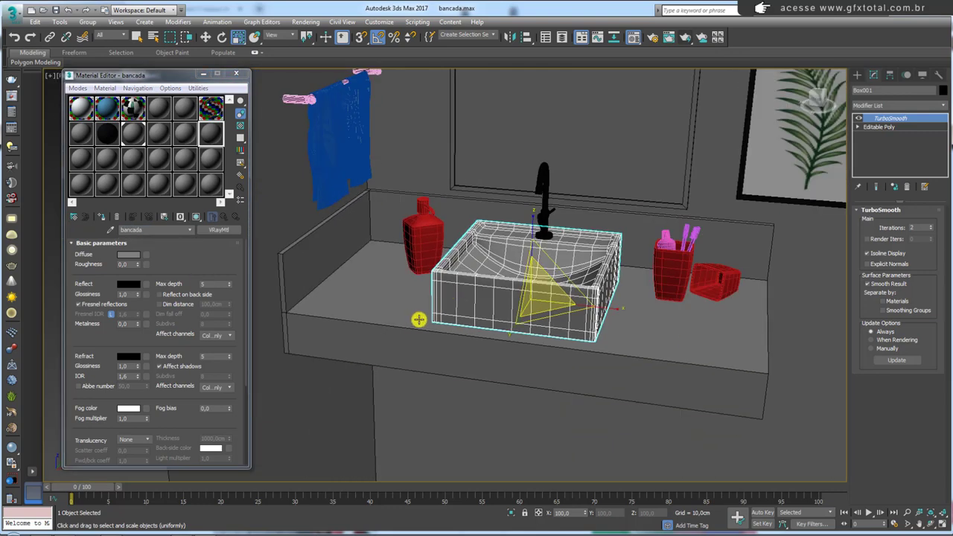
left_click(416, 321)
left_click_drag(211, 134, 422, 321)
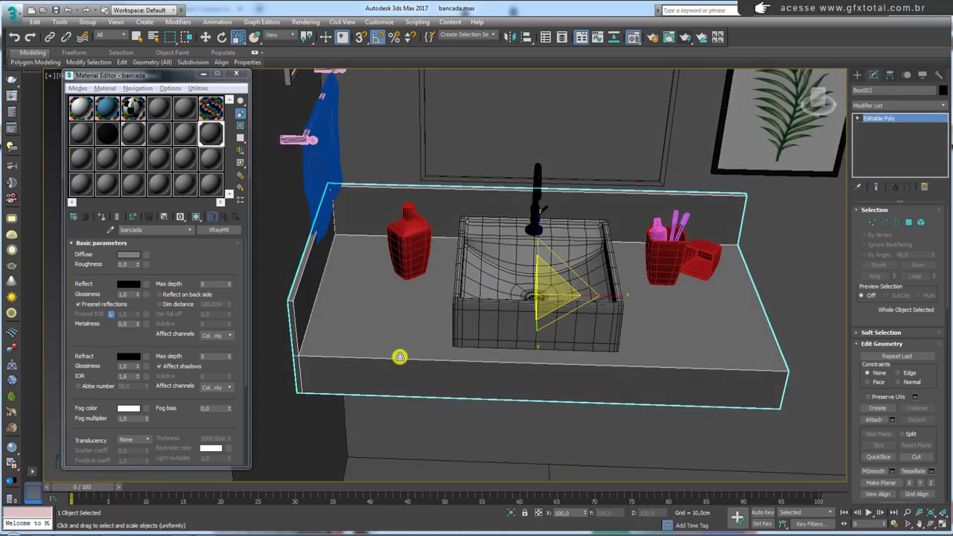
scroll(398, 358, "up", 2)
scroll(376, 346, "up", 1)
middle_click_drag(385, 345, 376, 333, "alt")
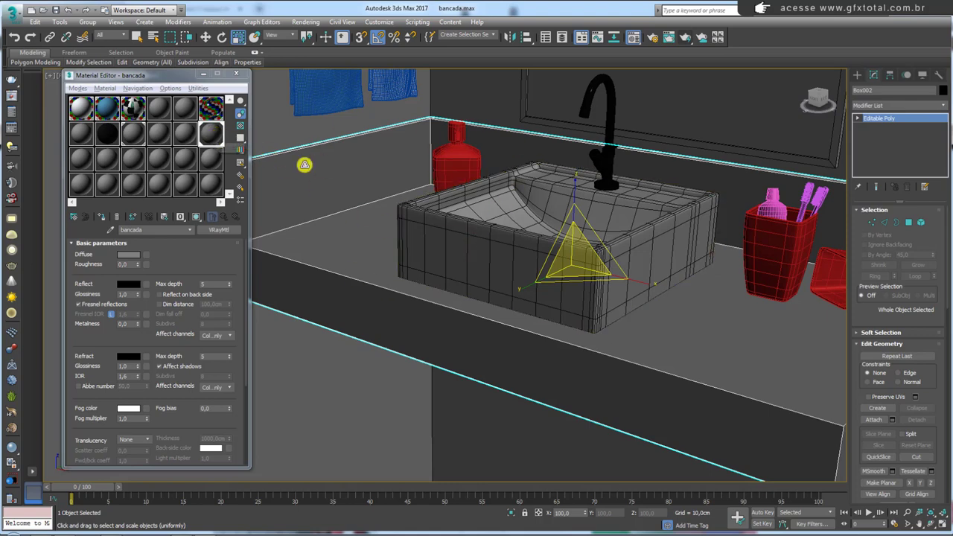
mouse_move(305, 164)
middle_mouse_down()
mouse_move(421, 255)
mouse_move(512, 285)
middle_mouse_up()
scroll(512, 285, "up", 2)
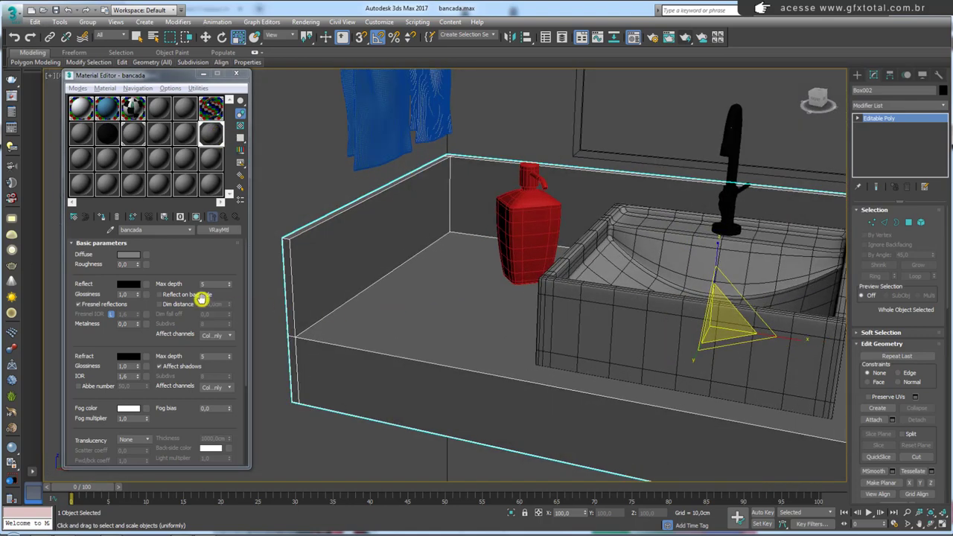
Set bancada's diffuse colour to a soft beige.
left_click(128, 254)
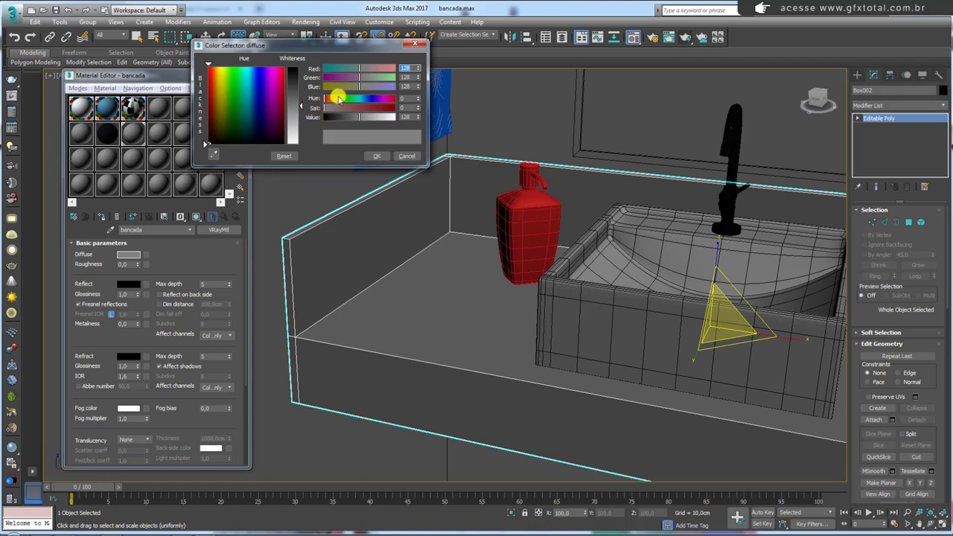
mouse_move(332, 101)
left_mouse_down()
mouse_move(381, 105)
mouse_move(351, 108)
mouse_move(388, 121)
mouse_move(344, 109)
left_mouse_up()
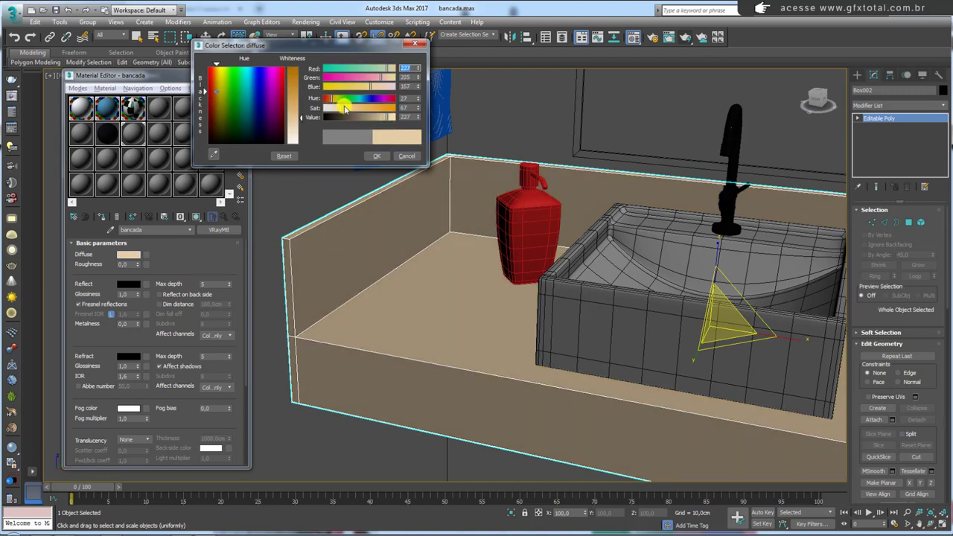
left_click_drag(387, 117, 379, 117)
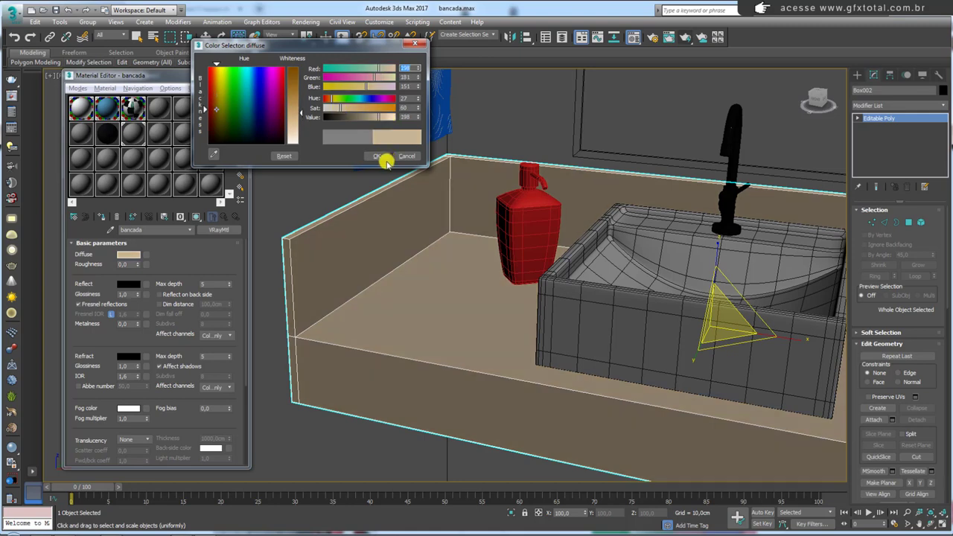
left_click(377, 156)
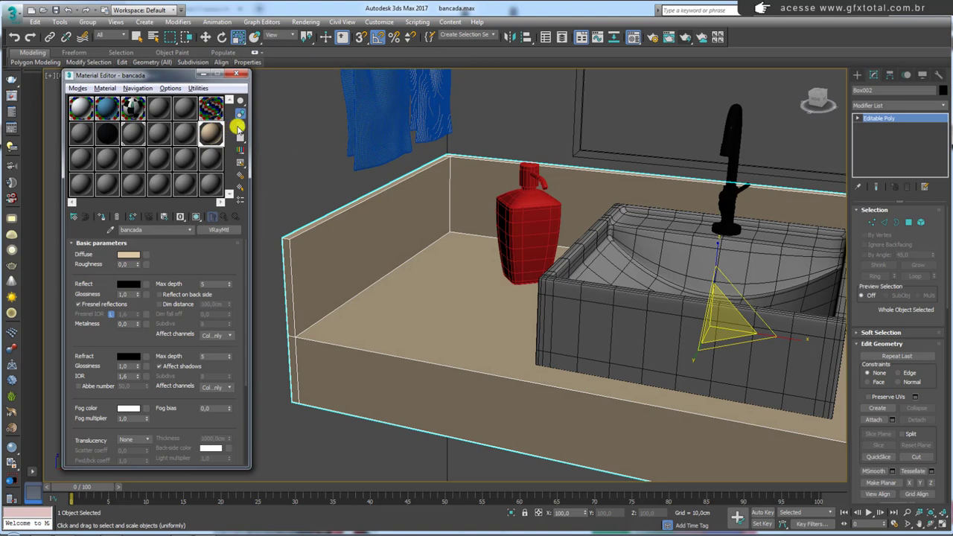
Give bancada a light grey reflection (about 211), checked in an enlarged preview.
double_click(211, 132)
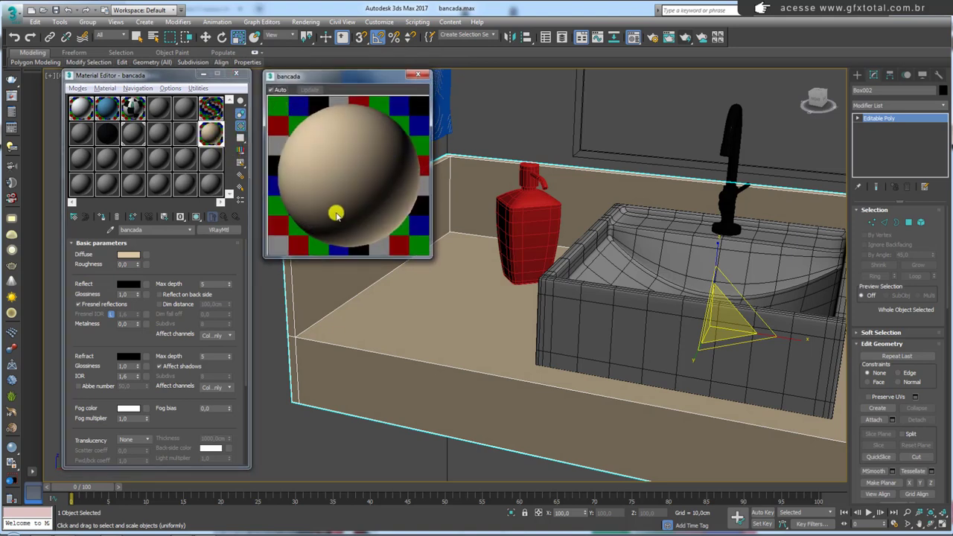
left_click_drag(336, 81, 337, 65)
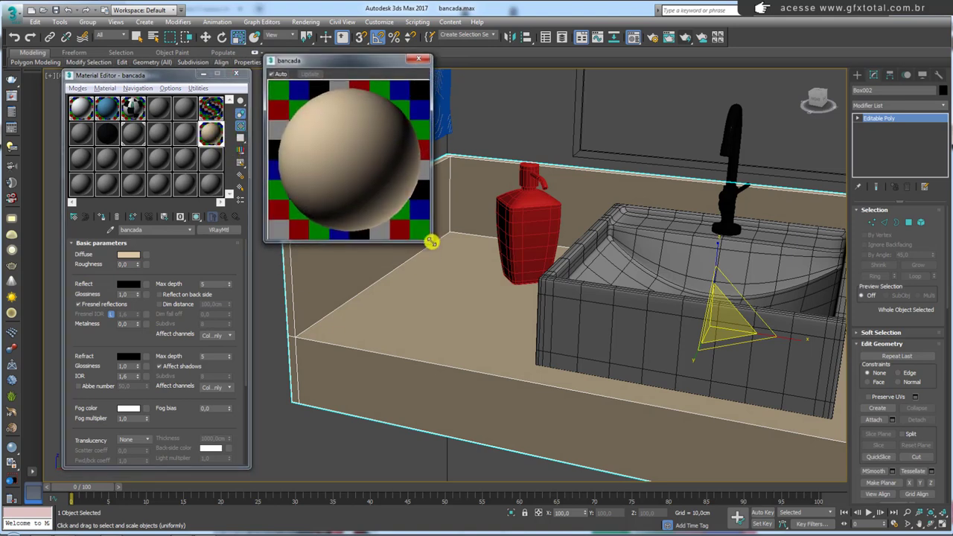
left_click_drag(431, 242, 519, 329)
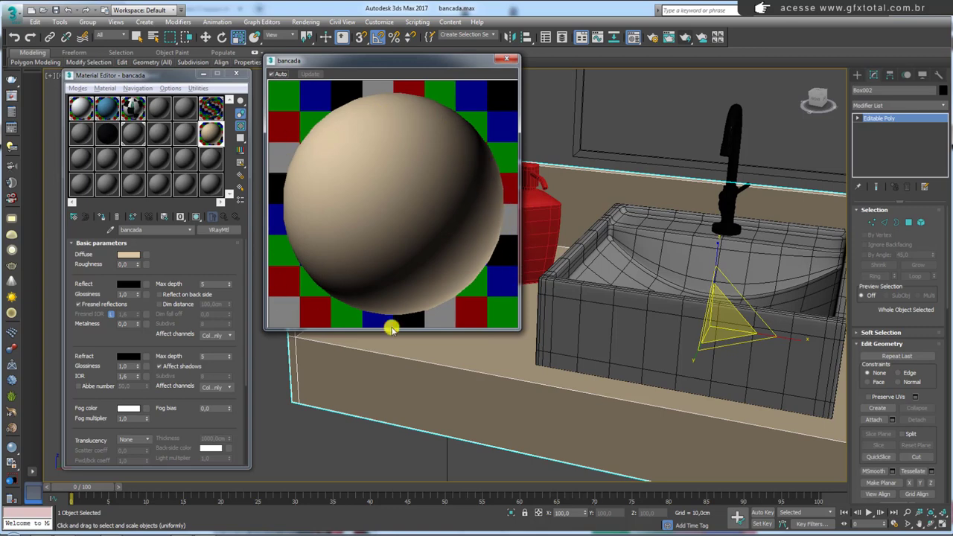
left_click(128, 284)
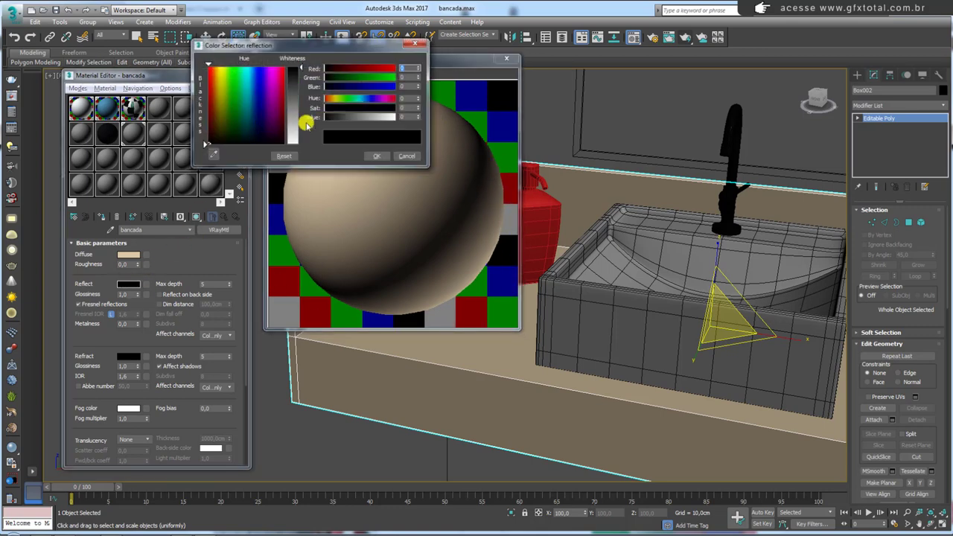
left_click_drag(296, 120, 306, 134)
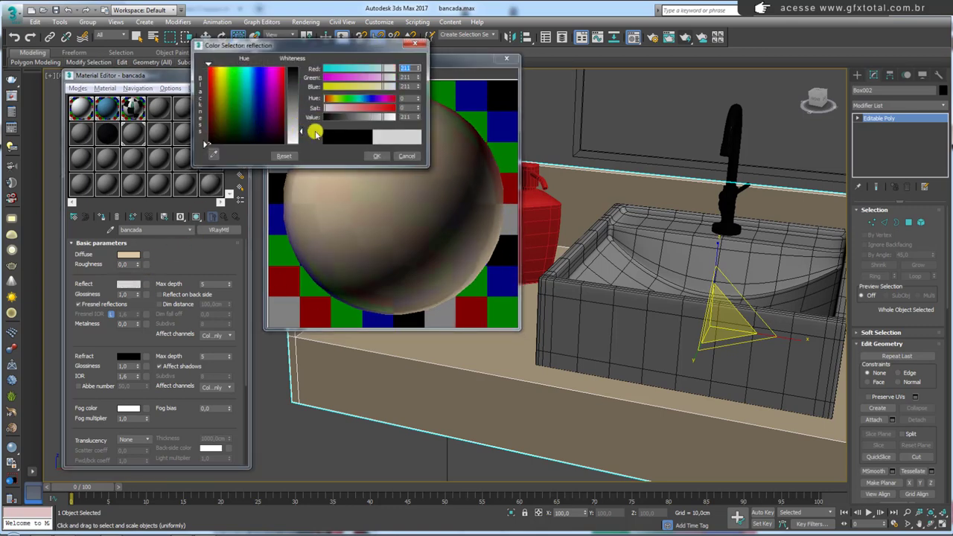
left_click(375, 155)
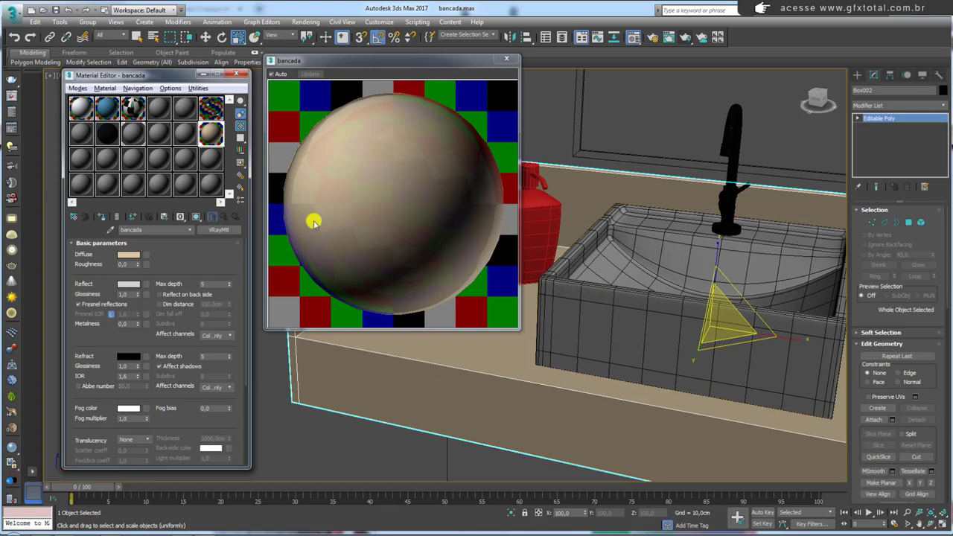
left_click(506, 59)
left_click(583, 300)
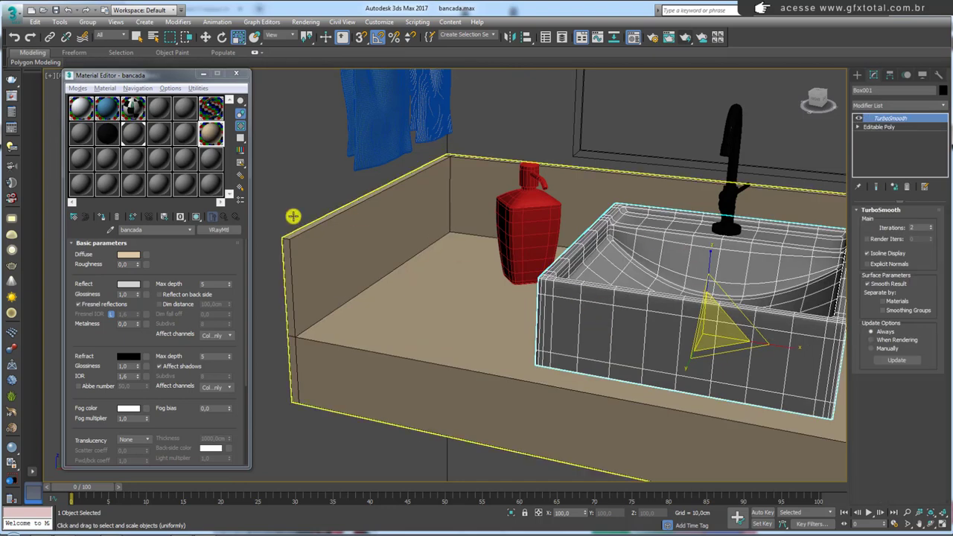
Turn an unused slot into a VRayMtl with a white diffuse colour.
left_click(211, 159)
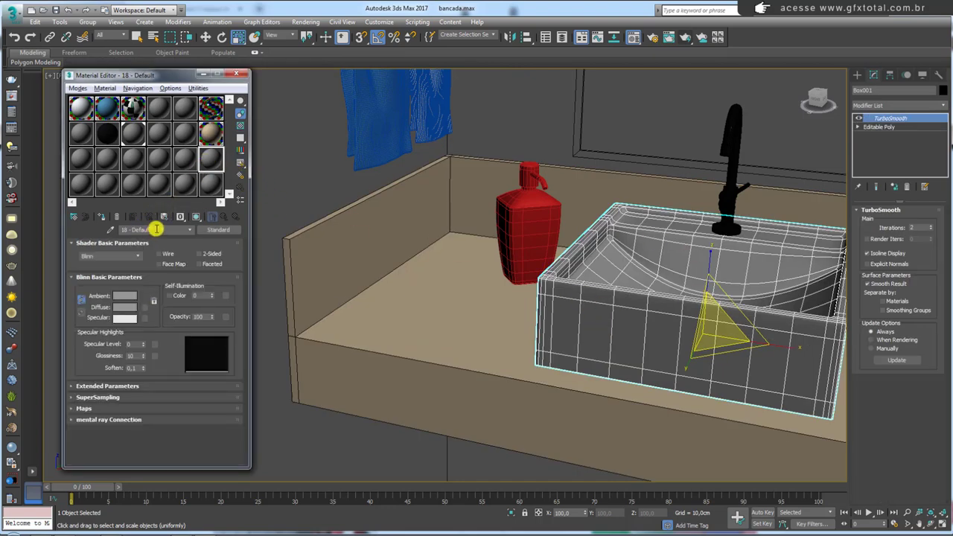
left_click(220, 230)
double_click(321, 261)
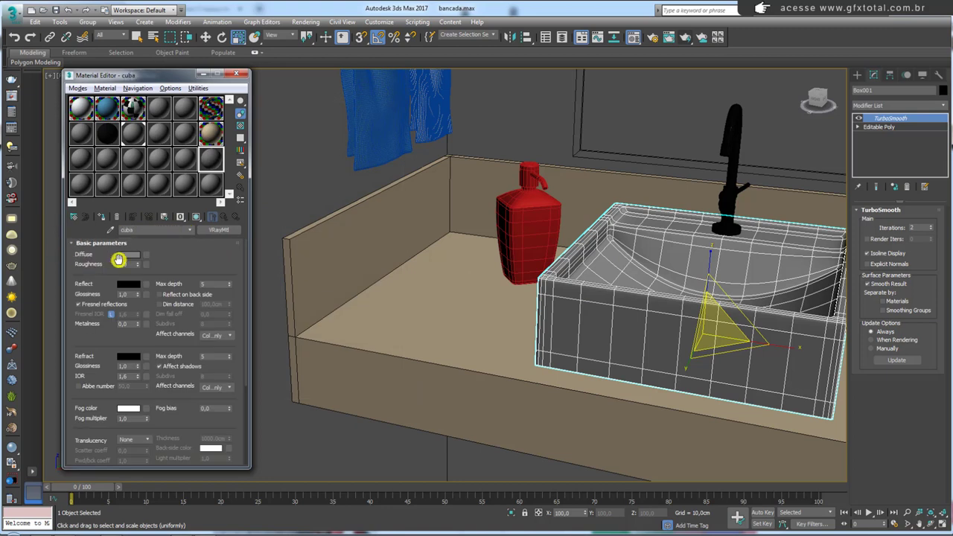
left_click(130, 257)
left_click_drag(304, 103, 299, 141)
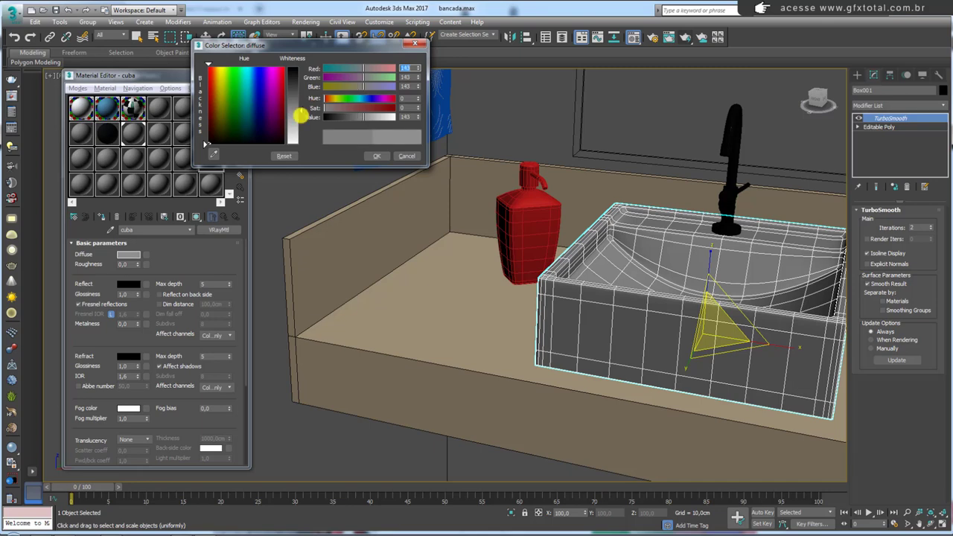
left_click(377, 156)
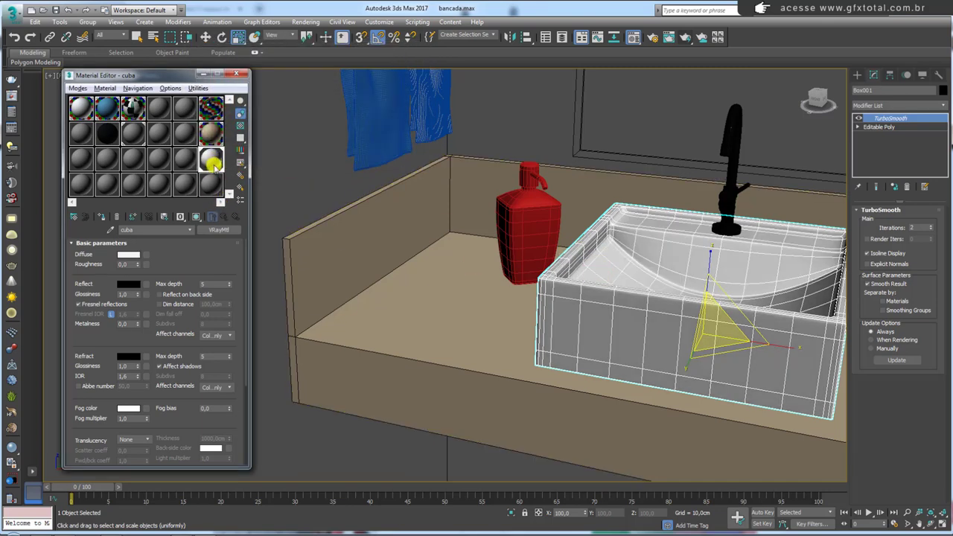
Set the cuba material's reflection to light grey (206), previewed over a checker background.
double_click(213, 164)
left_click(238, 125)
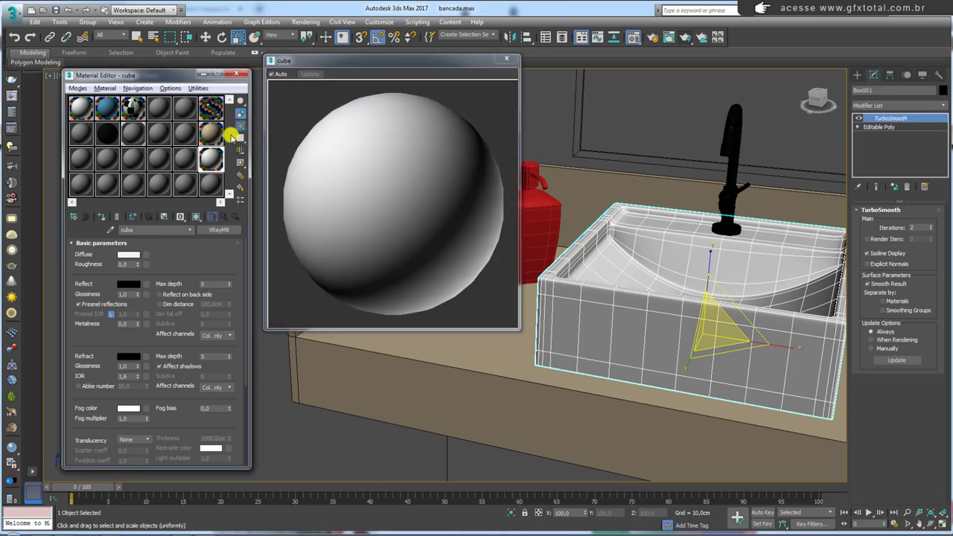
scroll(187, 246, "down", 1)
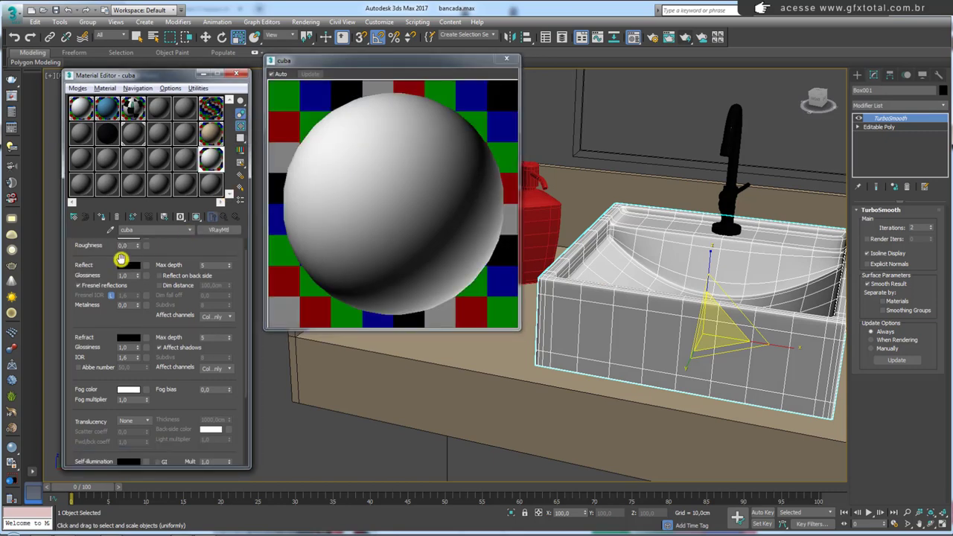
left_click(128, 265)
left_click_drag(297, 111, 300, 130)
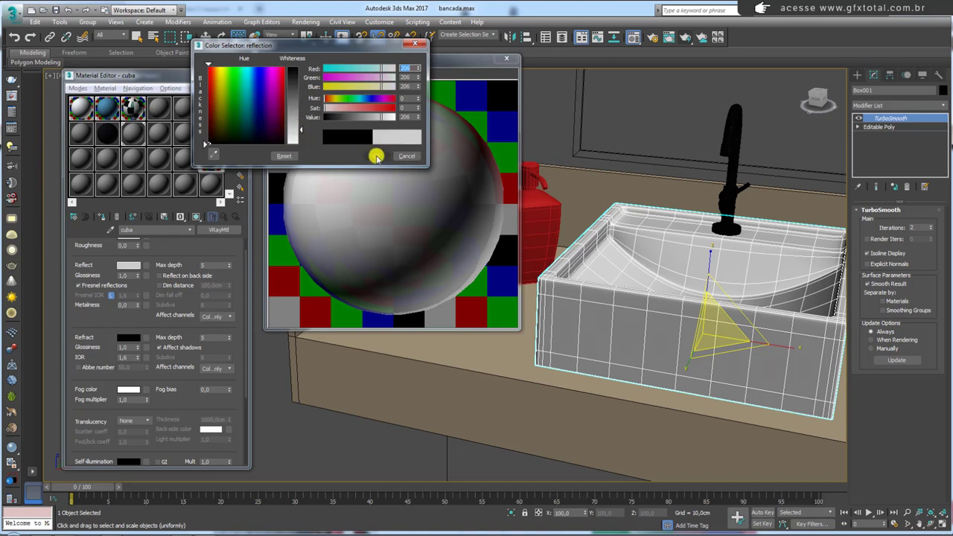
left_click(376, 158)
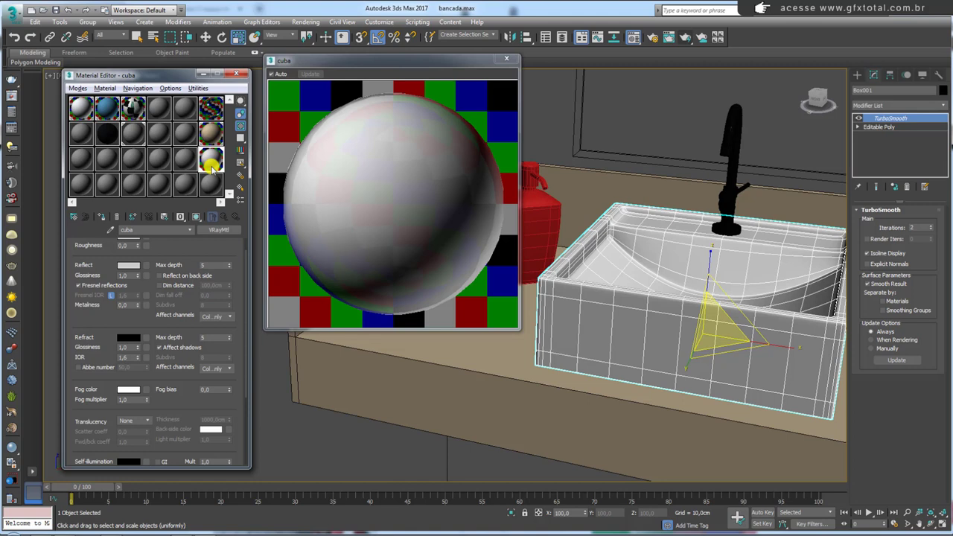
scroll(171, 262, "up", 2)
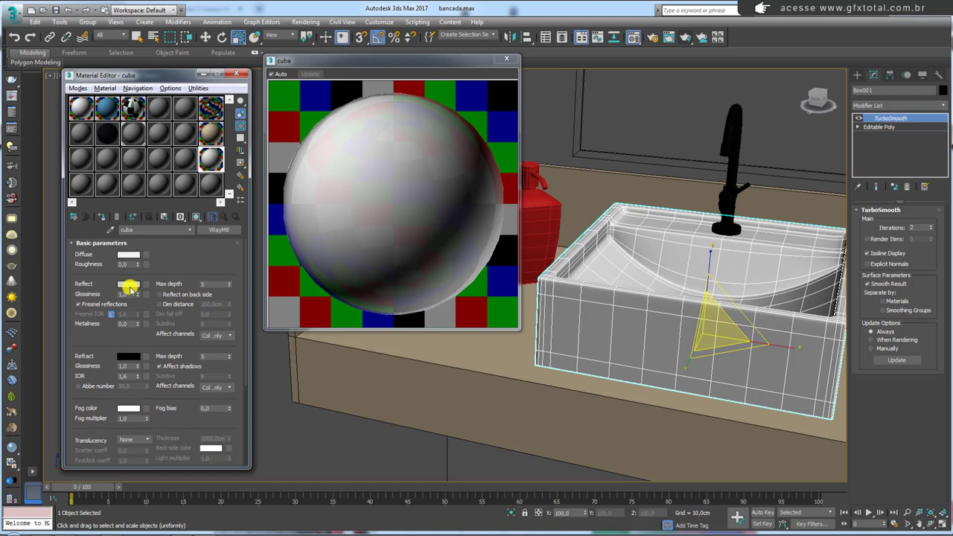
left_click(506, 60)
left_click(523, 212)
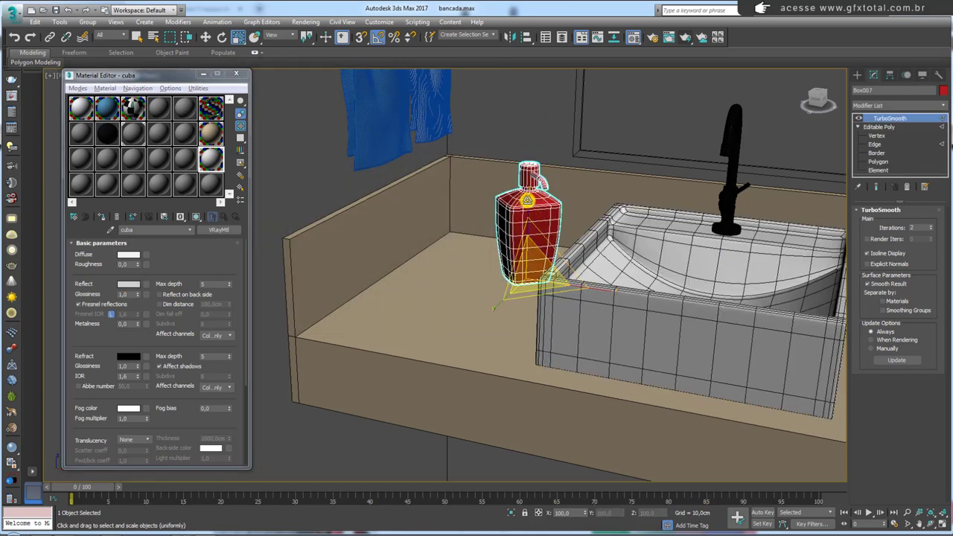
Convert another unused slot (24 - Default) into a VRayMtl.
left_click(211, 183)
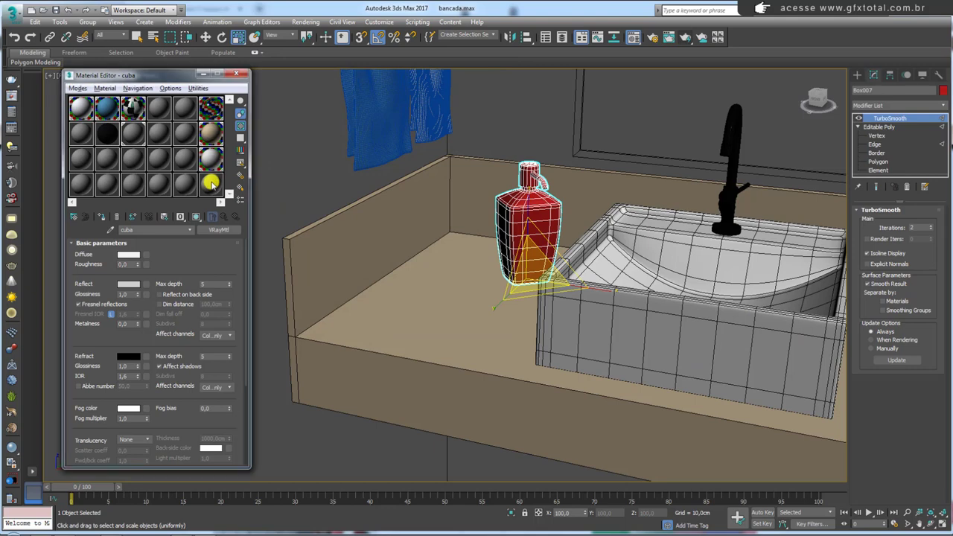
left_click(219, 231)
left_click(327, 261)
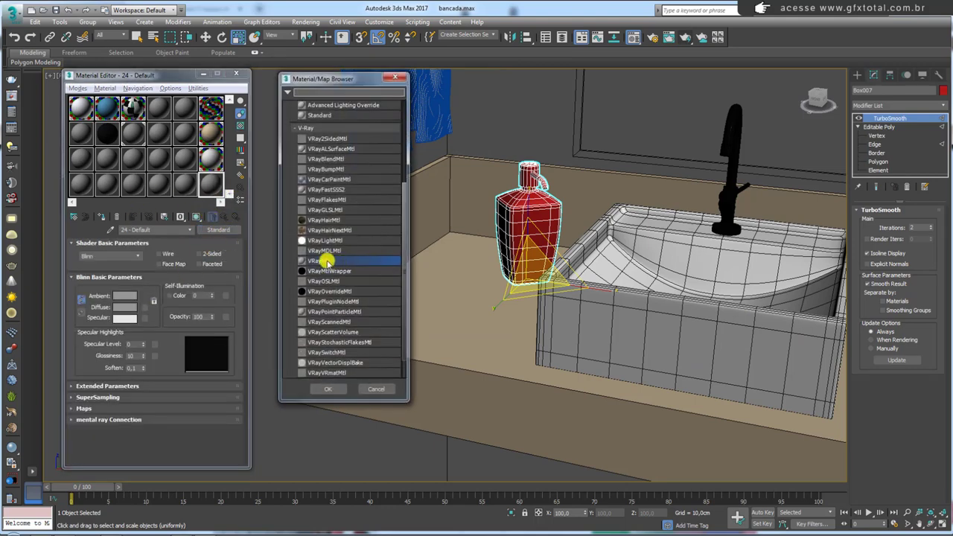
double_click(321, 261)
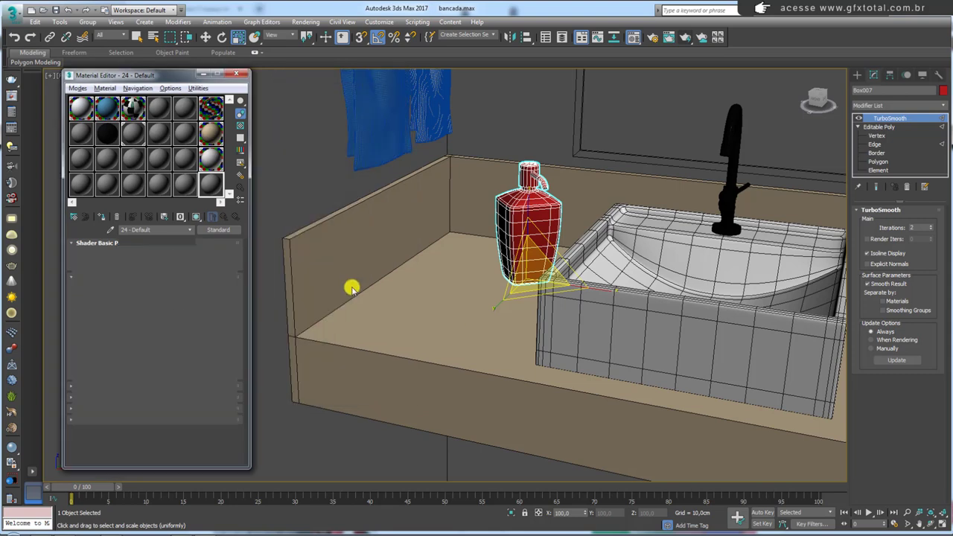
Give it a near-black diffuse (13) and a mid-grey reflection of about 129.
left_click(128, 254)
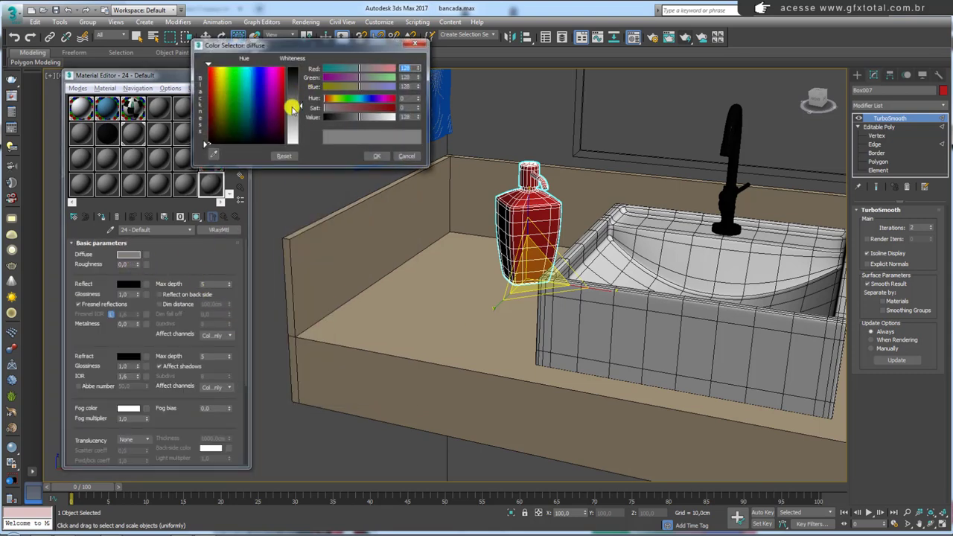
left_click_drag(309, 70, 378, 132)
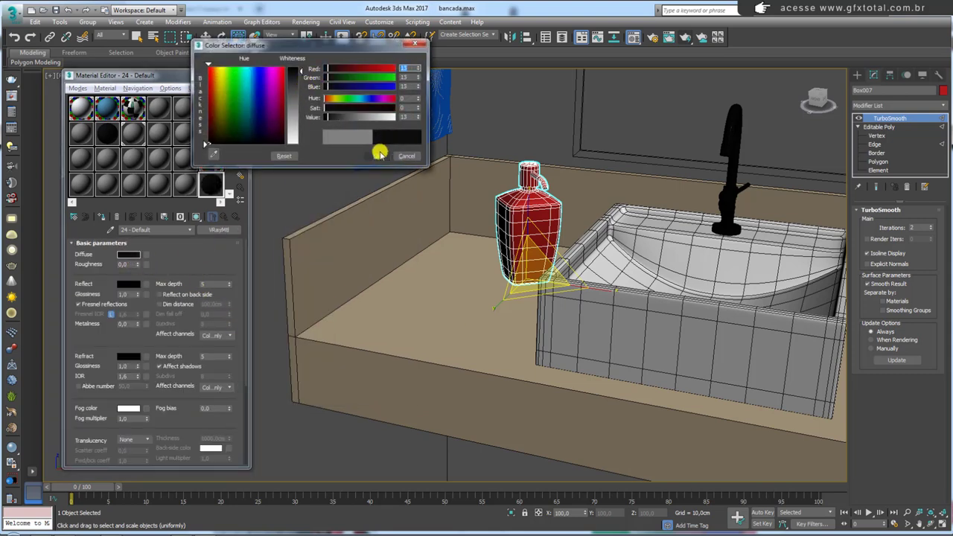
left_click(377, 156)
scroll(213, 259, "down", 1)
scroll(216, 253, "up", 1)
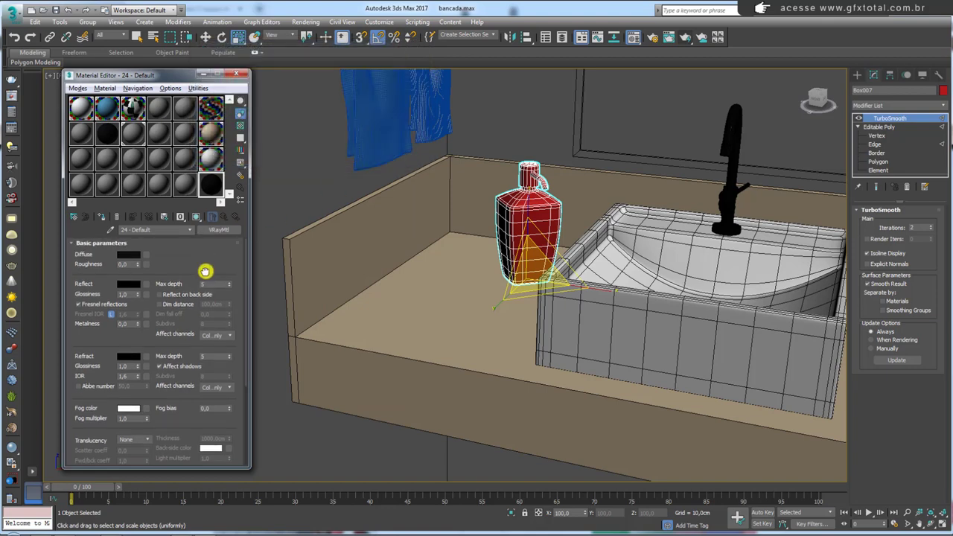
left_click(128, 284)
left_click_drag(292, 134, 293, 106)
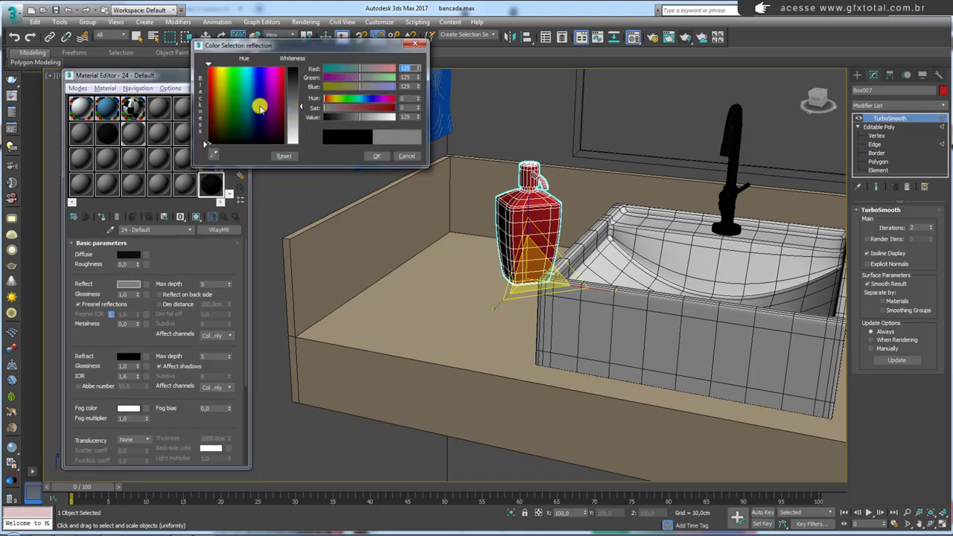
left_click(376, 155)
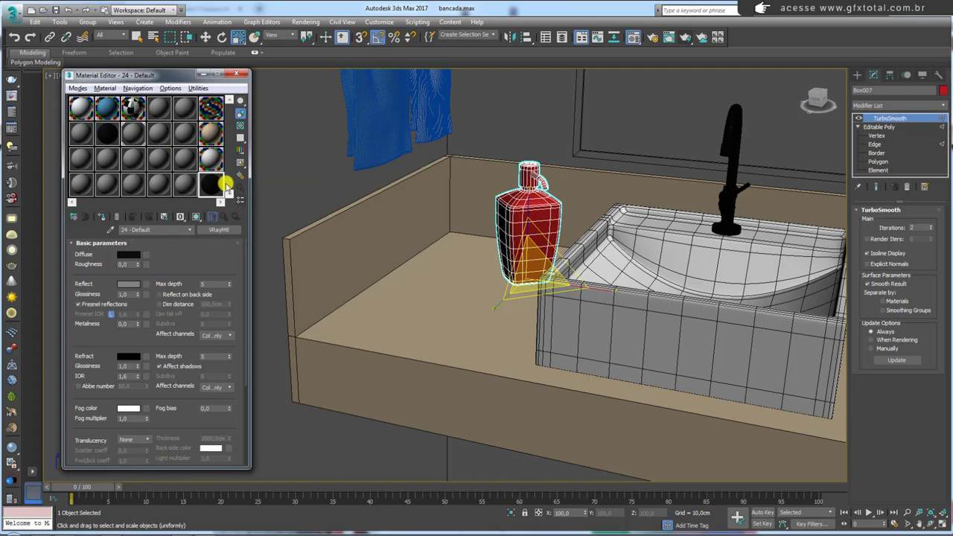
Lower the black material's reflection glossiness to 0,72 and fine-tune its reflection grey.
double_click(213, 181)
left_click(240, 125)
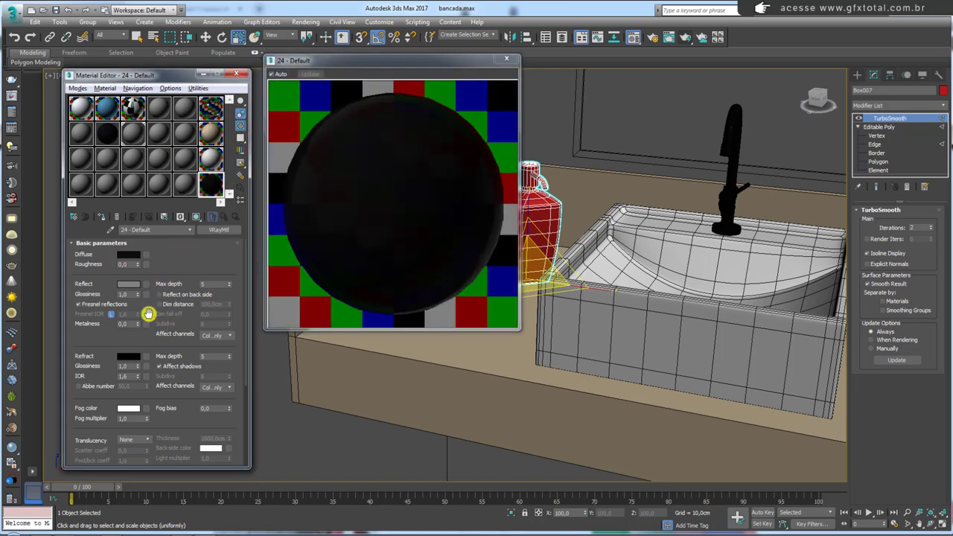
left_click_drag(139, 296, 139, 296)
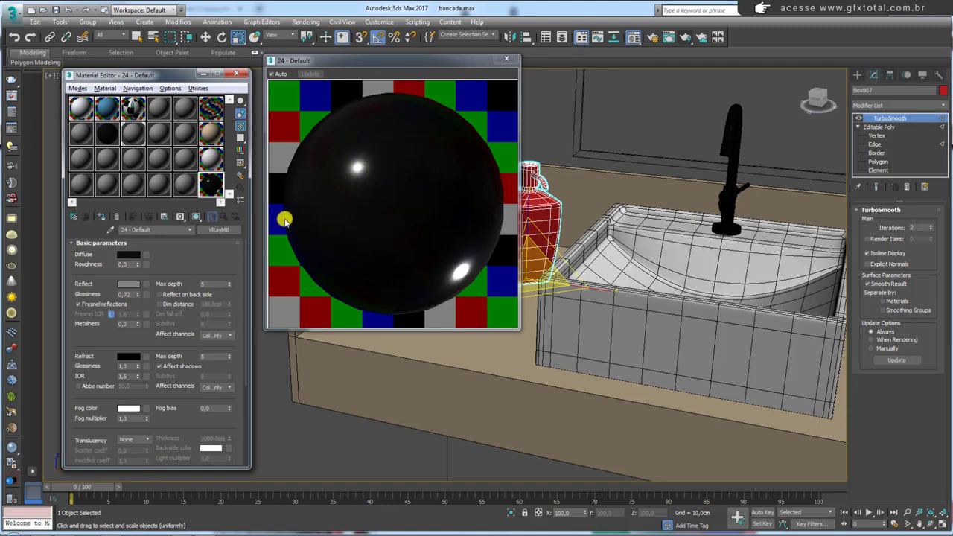
left_click(128, 284)
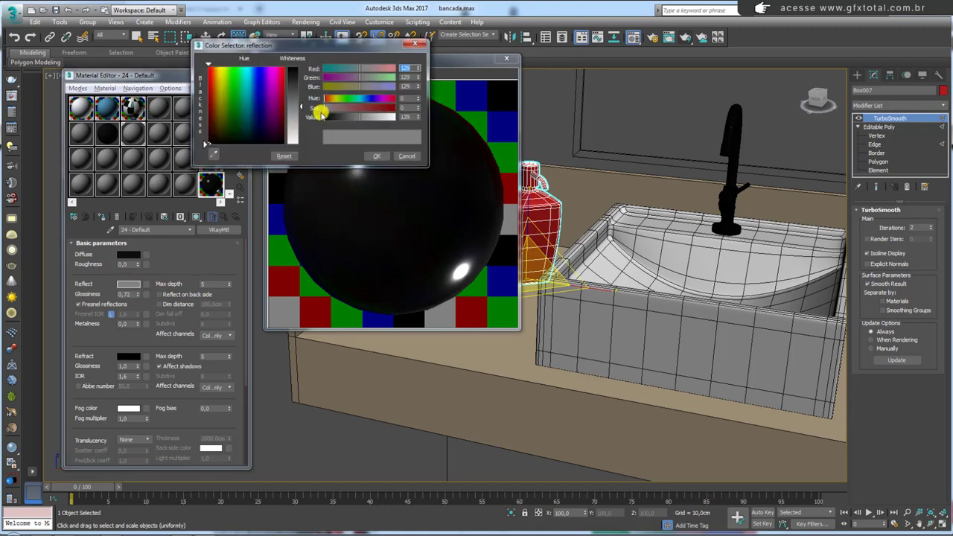
left_click_drag(300, 104, 302, 94)
left_click(382, 155)
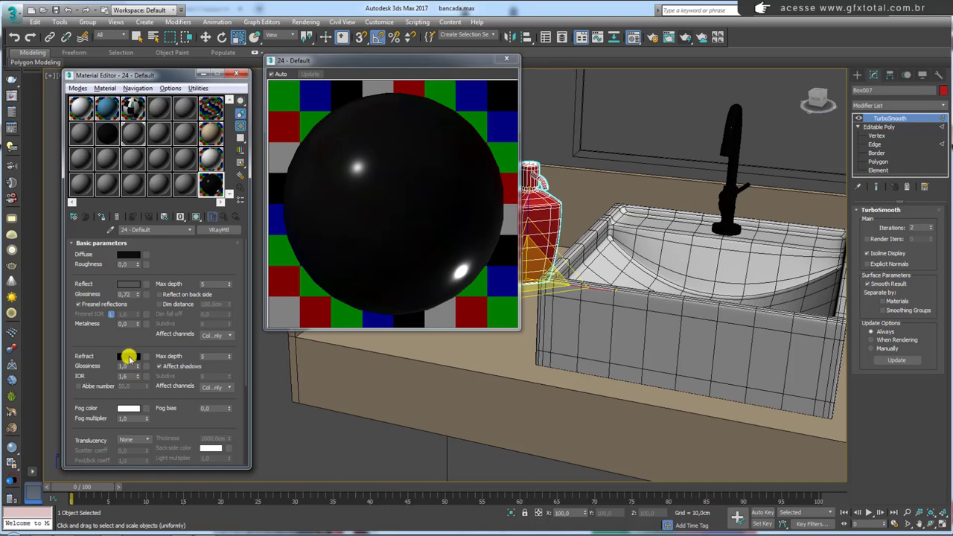
Brighten the material's refraction colour slightly.
left_click(128, 357)
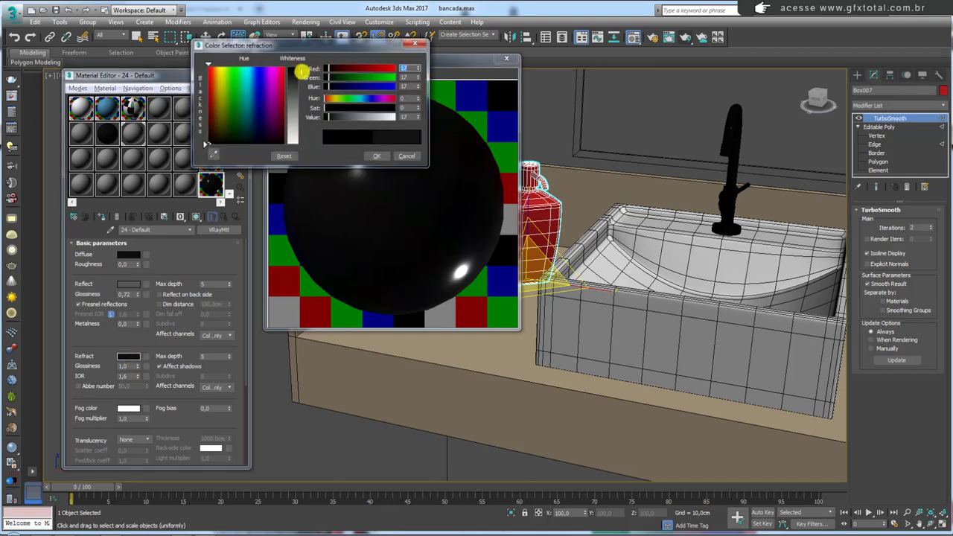
left_click_drag(301, 72, 300, 80)
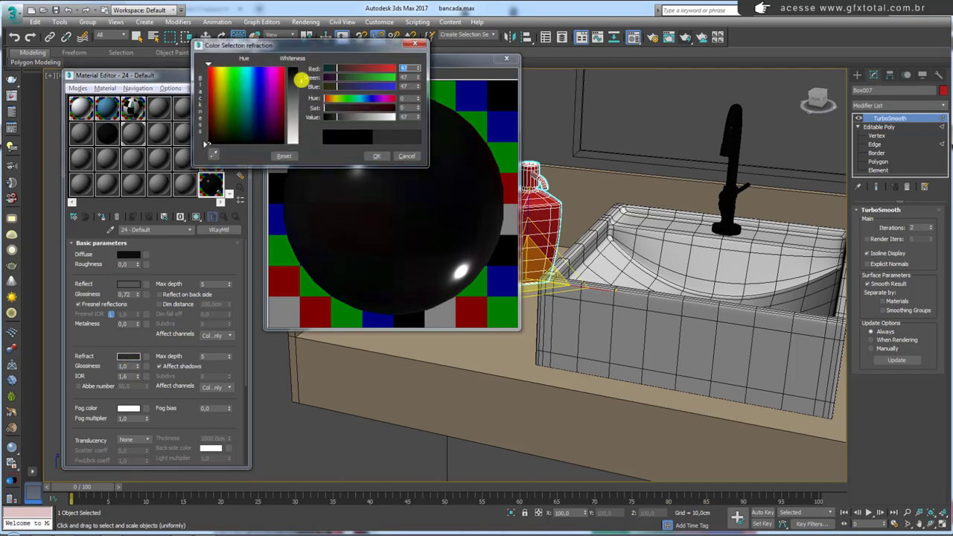
left_click(377, 156)
Mark the reflections on the enlarged preview sphere.
left_click_drag(296, 158, 388, 145)
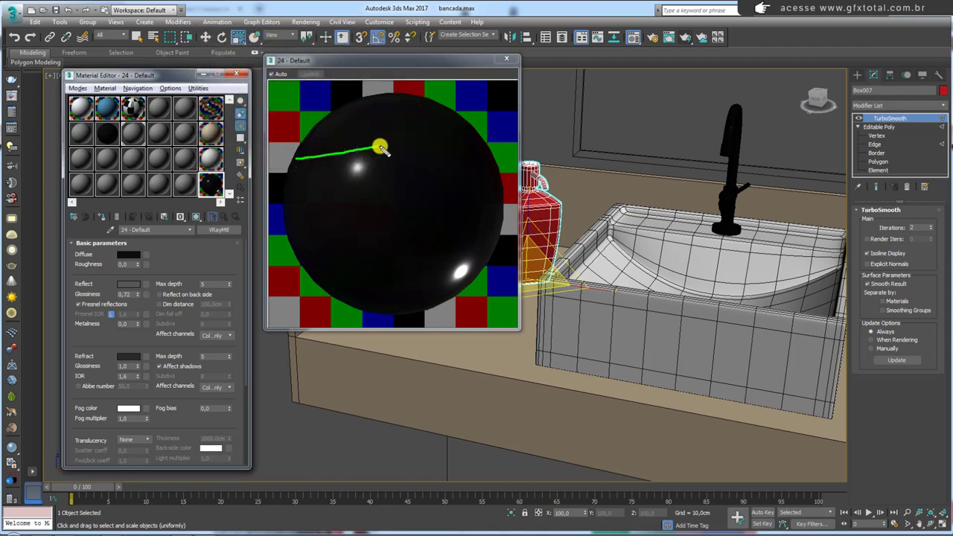
left_click_drag(296, 198, 388, 199)
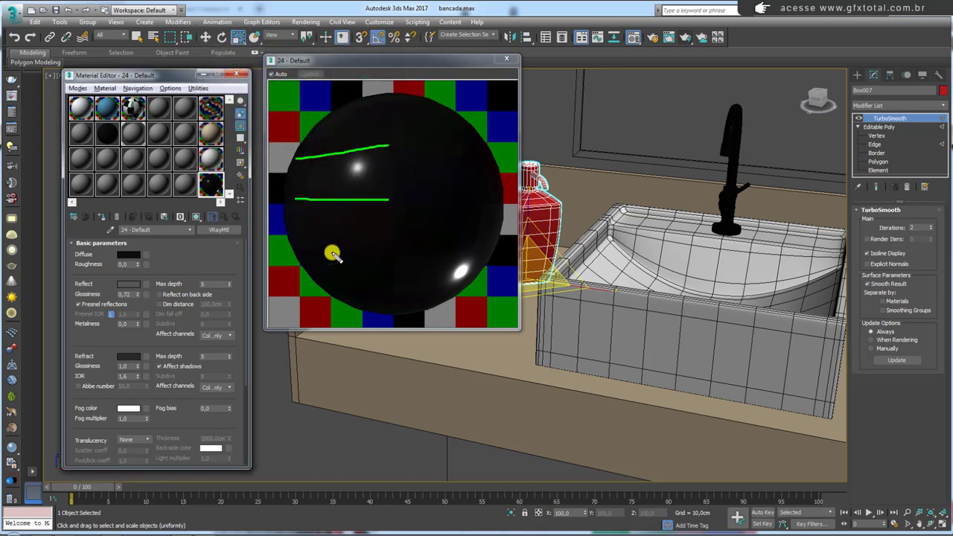
left_click_drag(314, 146, 316, 247)
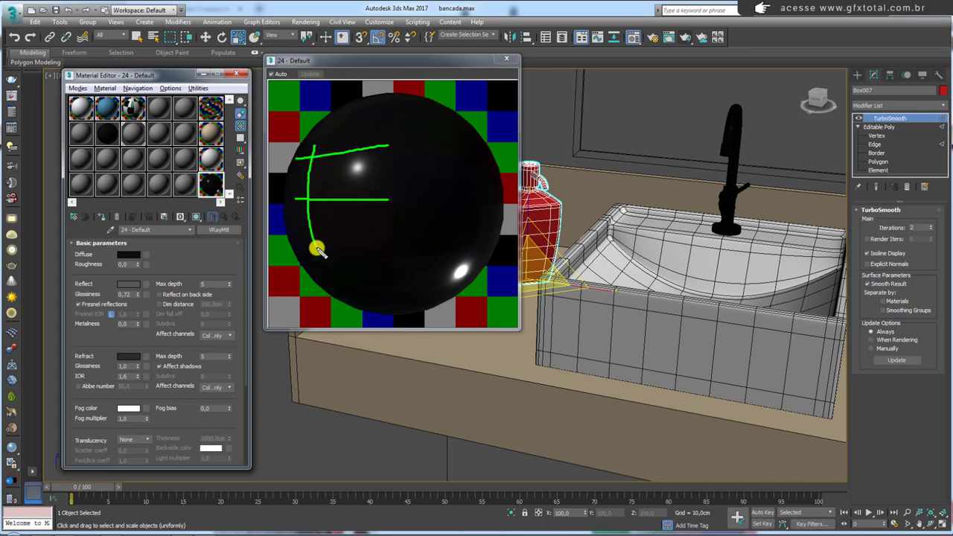
left_click_drag(385, 136, 385, 204)
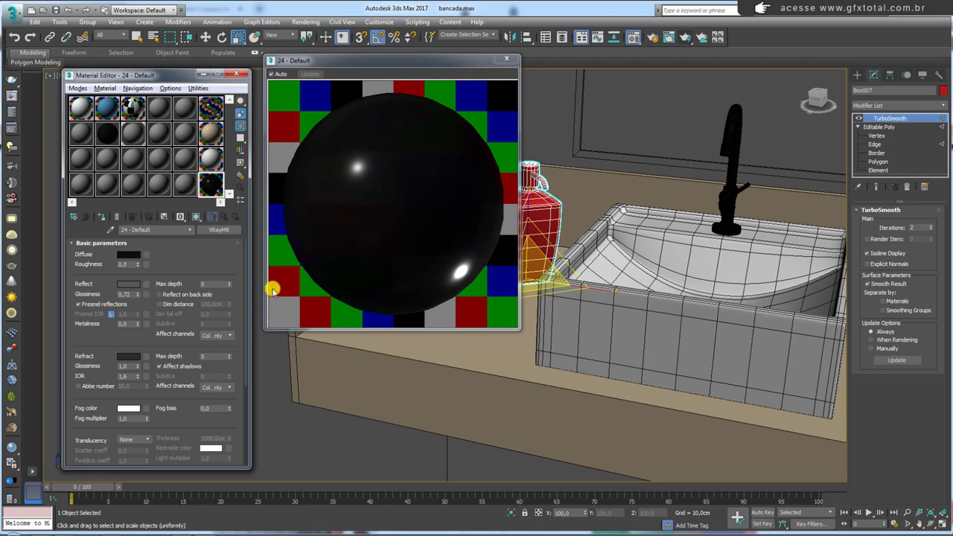
mouse_move(104, 344)
left_mouse_down()
mouse_move(107, 231)
mouse_move(111, 375)
left_mouse_up()
Name the material 'saboneteira' and close its enlarged preview.
left_click_drag(168, 230, 106, 232)
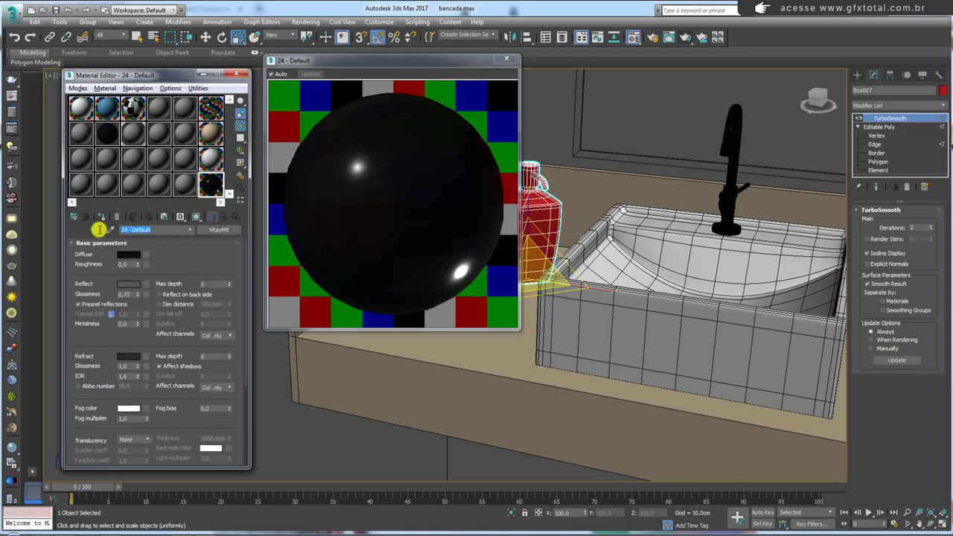
type("saboneteira")
left_click(506, 59)
Annotate the soap bottle and its pump, linking each to its material sample.
scroll(548, 197, "up", 5)
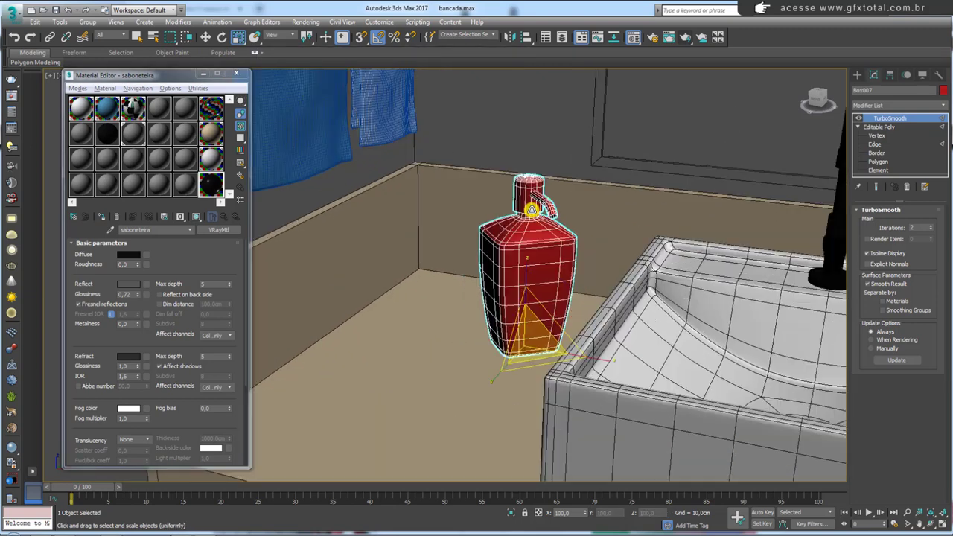
middle_click_drag(548, 197, 563, 261, "alt")
mouse_move(563, 262)
left_mouse_down()
mouse_move(574, 245)
mouse_move(543, 213)
mouse_move(462, 241)
mouse_move(490, 356)
mouse_move(558, 336)
mouse_move(573, 262)
left_mouse_up()
left_click_drag(214, 188, 485, 225)
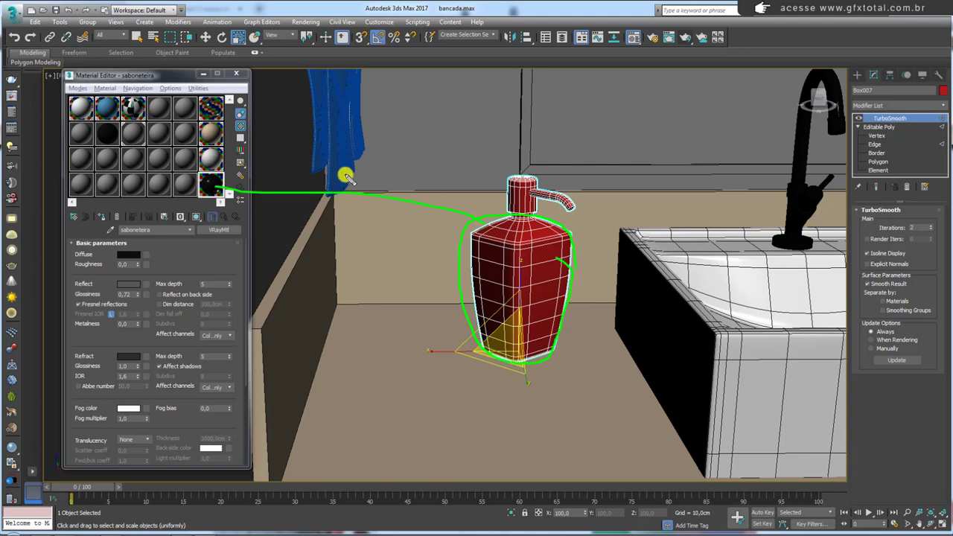
mouse_move(519, 157)
left_mouse_down()
mouse_move(500, 197)
mouse_move(555, 228)
mouse_move(585, 202)
mouse_move(542, 161)
left_mouse_up()
mouse_move(216, 108)
left_mouse_down()
mouse_move(443, 138)
mouse_move(495, 170)
left_mouse_up()
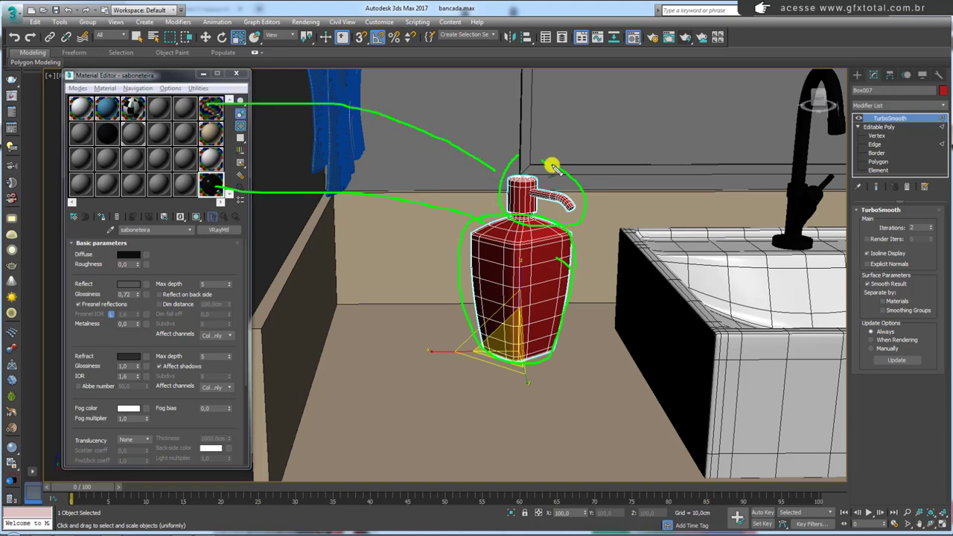
middle_click_drag(569, 196, 750, 153, "alt")
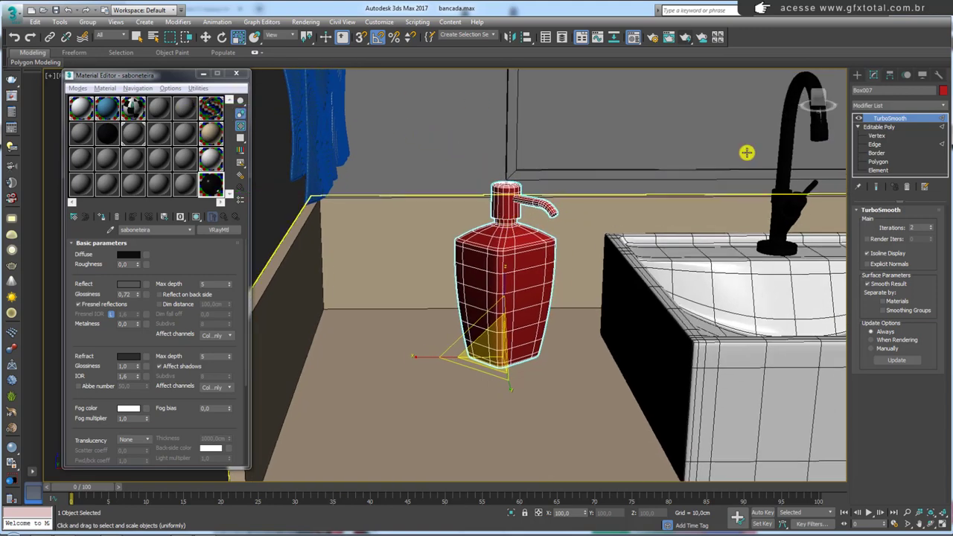
Disable TurboSmooth and select the pump-top polygons, grown to 256 polygons.
left_click(860, 119)
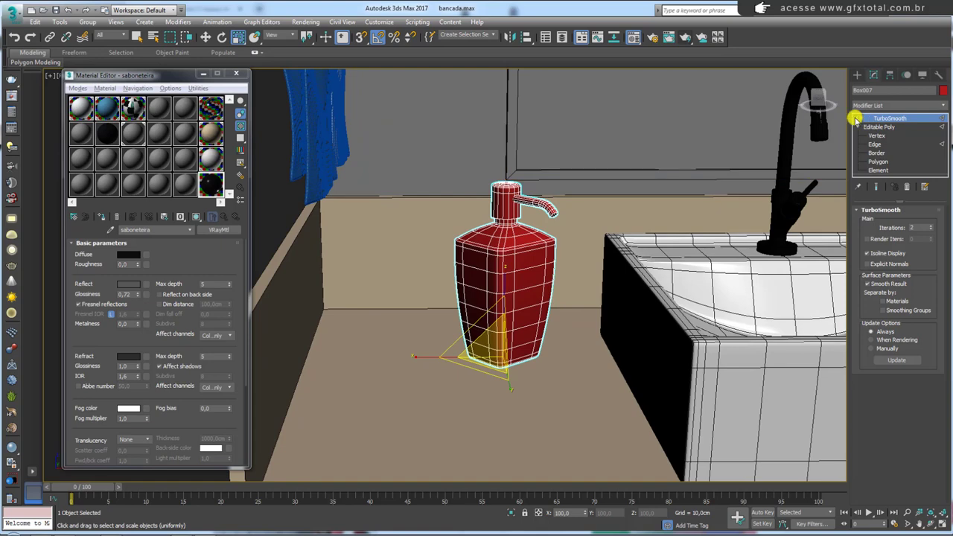
left_click(879, 163)
middle_click_drag(617, 206, 583, 194, "alt")
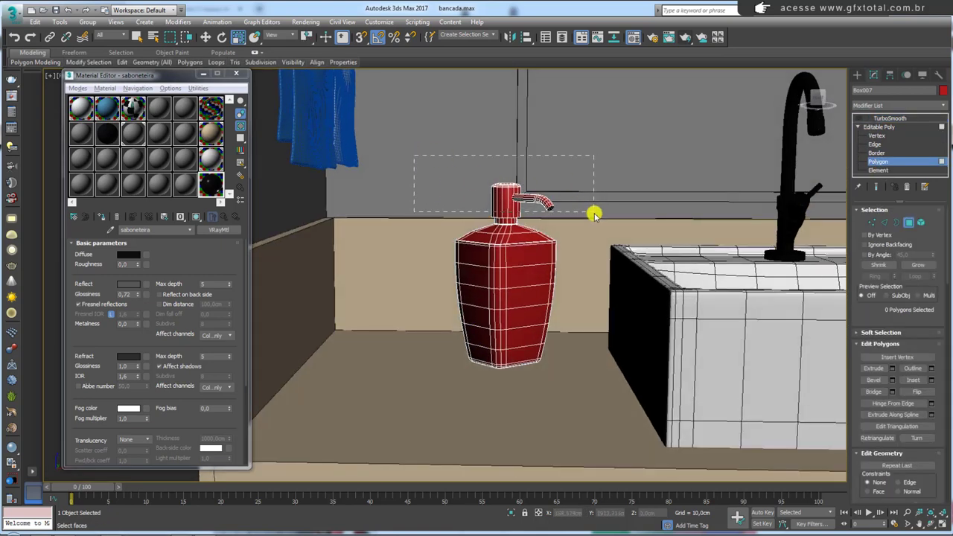
left_click_drag(594, 215, 597, 218)
middle_click_drag(598, 219, 600, 247, "alt")
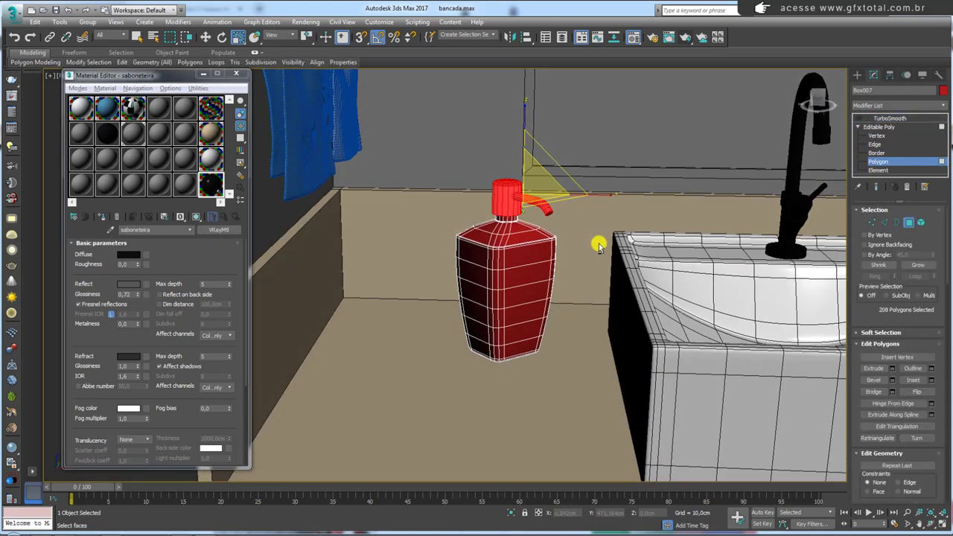
left_click(918, 265)
left_click(918, 265)
left_click(918, 265)
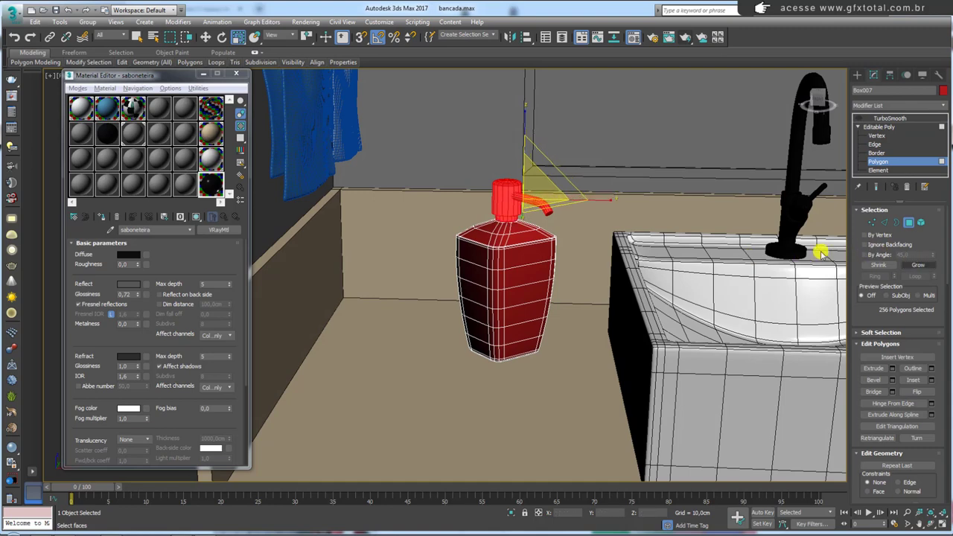
Invert the selection to the bottle body and apply saboneteira to those faces.
scroll(521, 200, "up", 4)
scroll(514, 240, "up", 4)
scroll(529, 254, "up", 1)
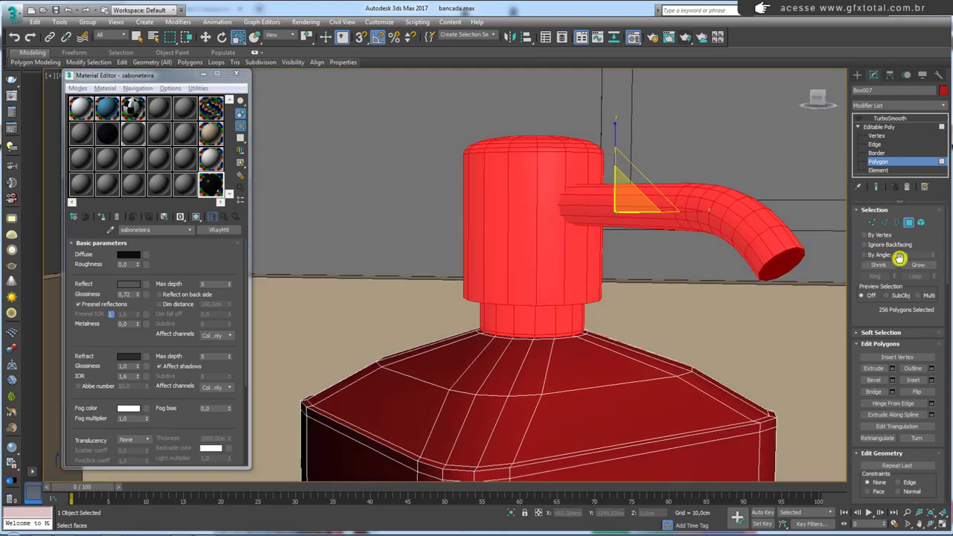
scroll(487, 372, "down", 2)
scroll(487, 372, "up", 1)
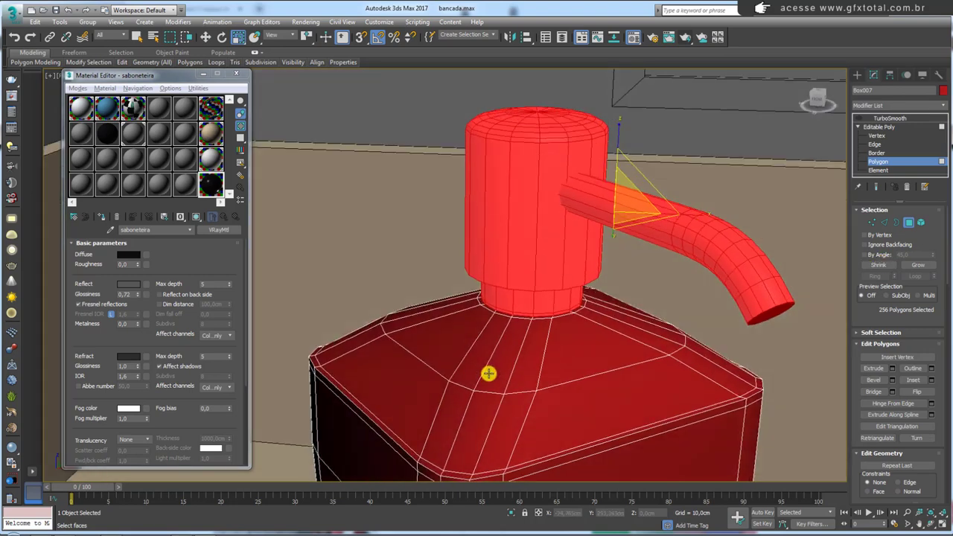
scroll(434, 323, "up", 2)
scroll(434, 323, "up", 2)
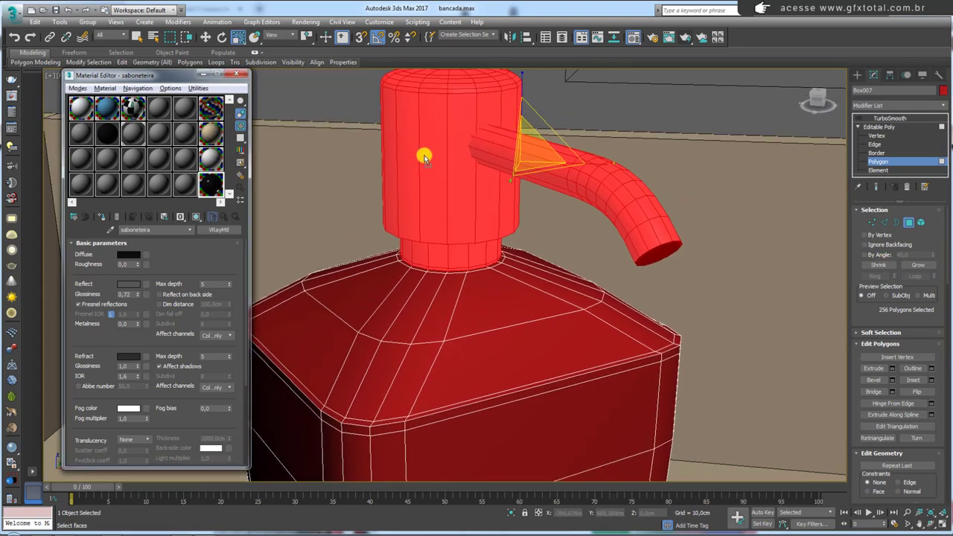
scroll(425, 155, "down", 2)
key("ctrl+i")
scroll(548, 220, "down", 3)
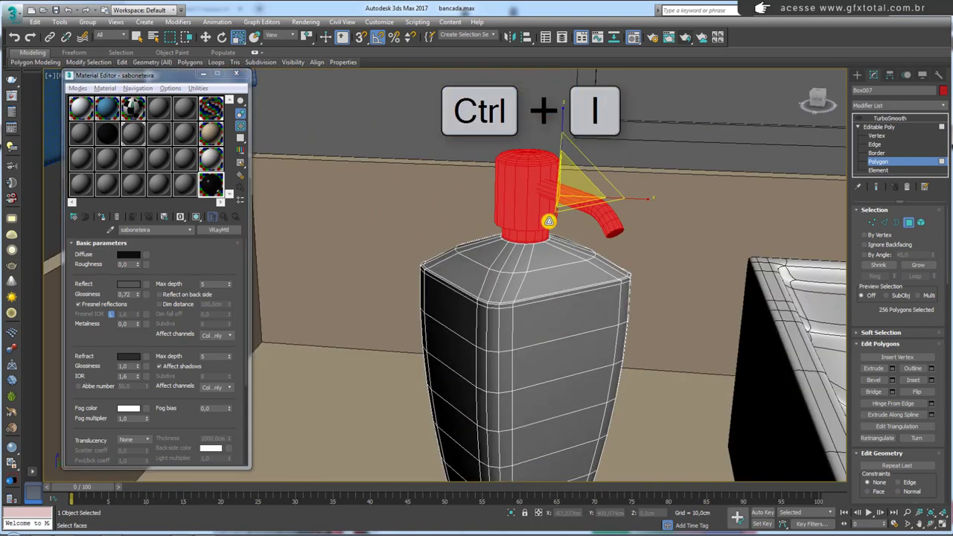
key("ctrl+i")
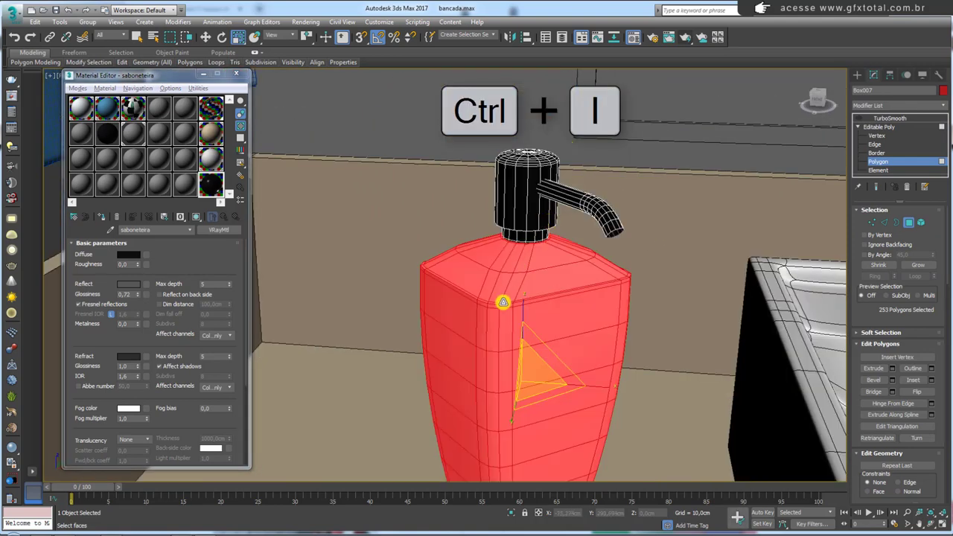
left_click_drag(209, 199, 526, 288)
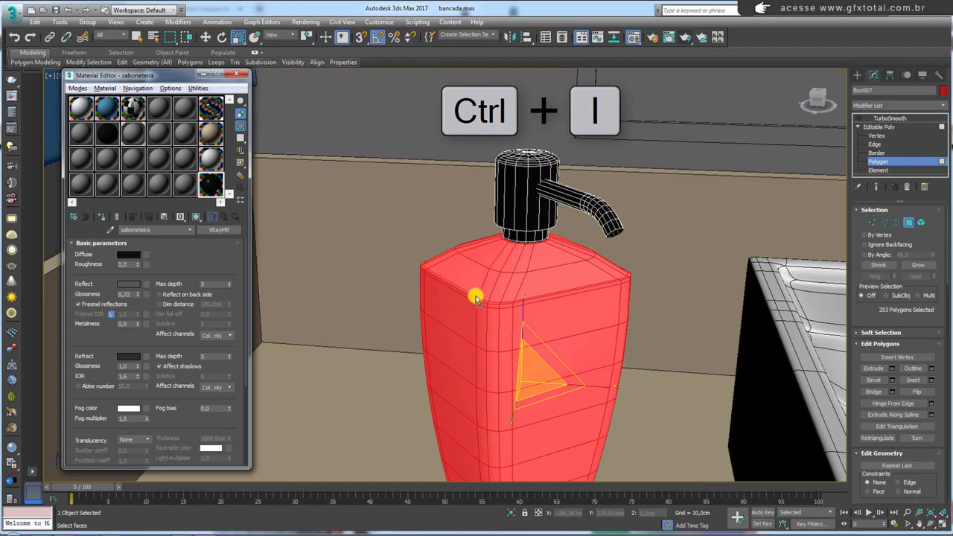
middle_click_drag(527, 288, 526, 277, "alt")
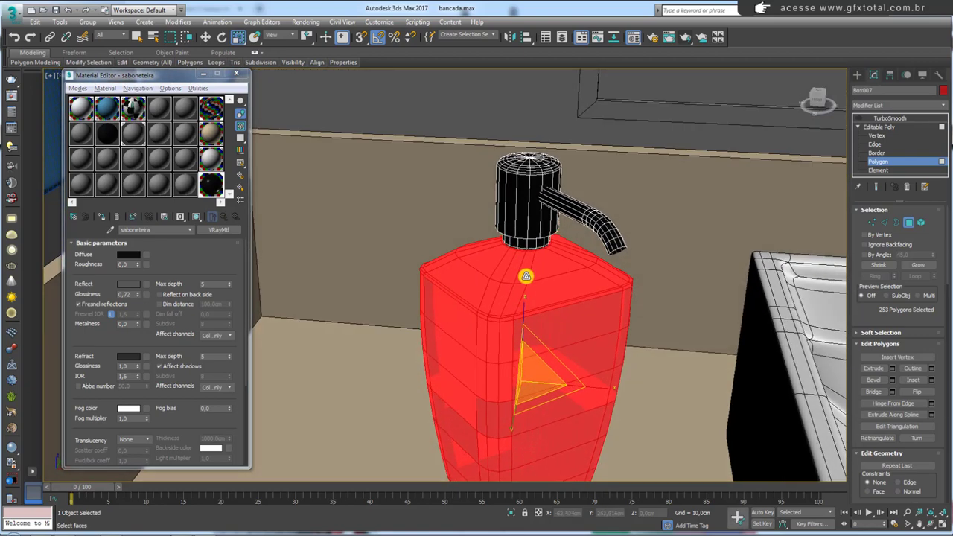
Exit polygon level and load the bottle's Multi/Sub-Object material into a slot with the eyedropper.
left_click(879, 127)
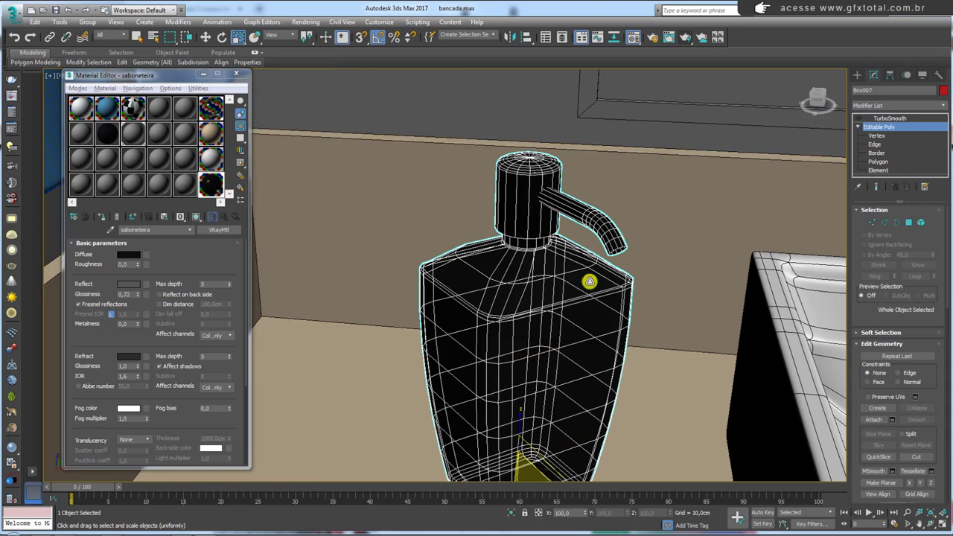
left_click(132, 185)
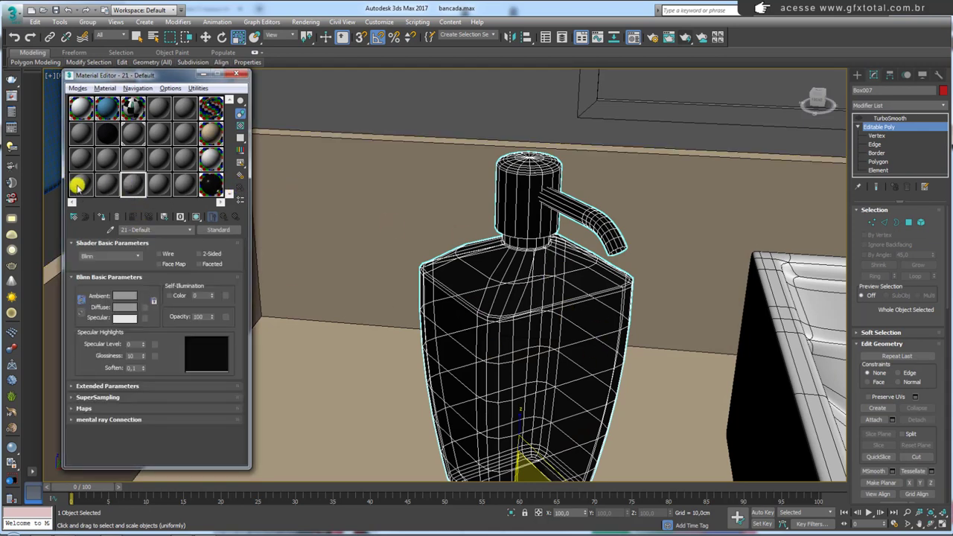
left_click(78, 186)
left_click(109, 228)
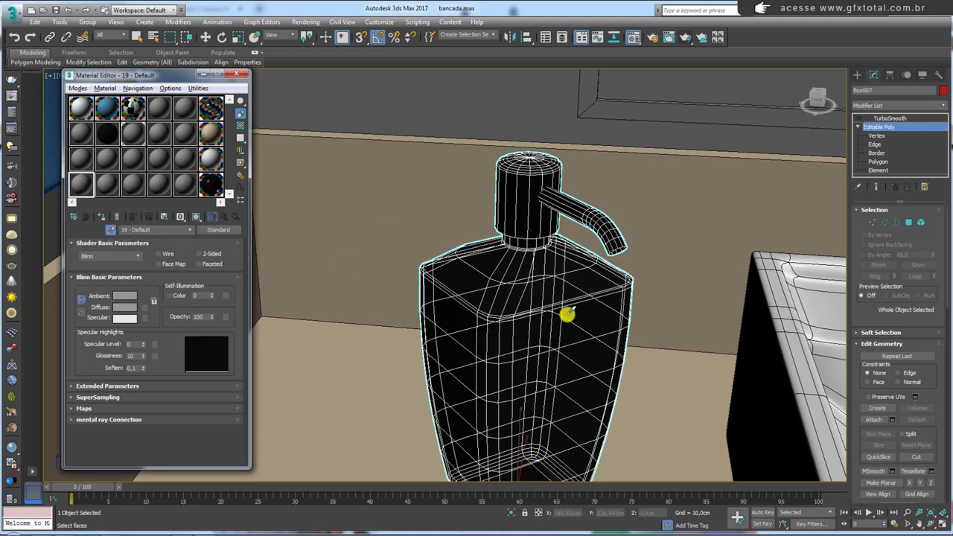
left_click(527, 278)
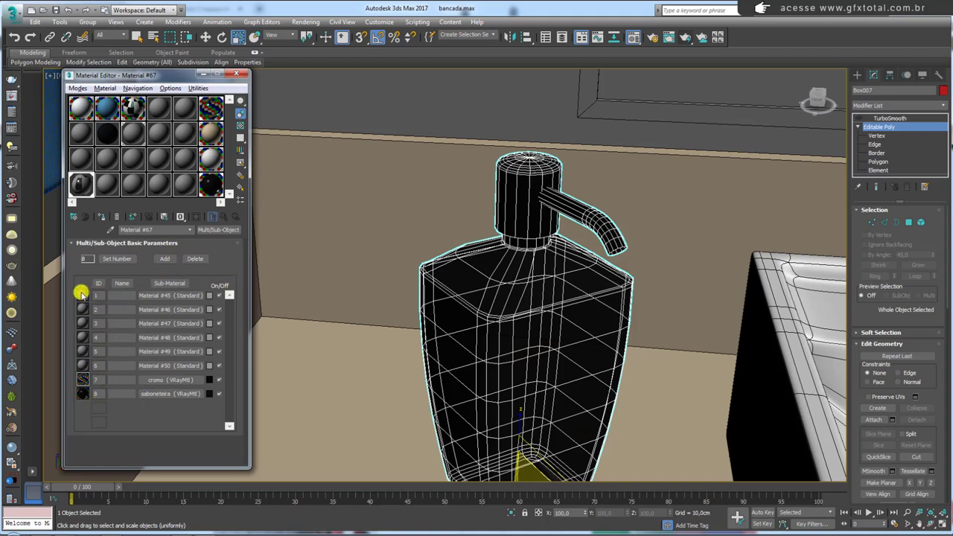
Delete the unused sub-materials and renumber saboneteira to ID 2, leaving cromo as ID 1.
left_click(195, 258)
left_click(195, 258)
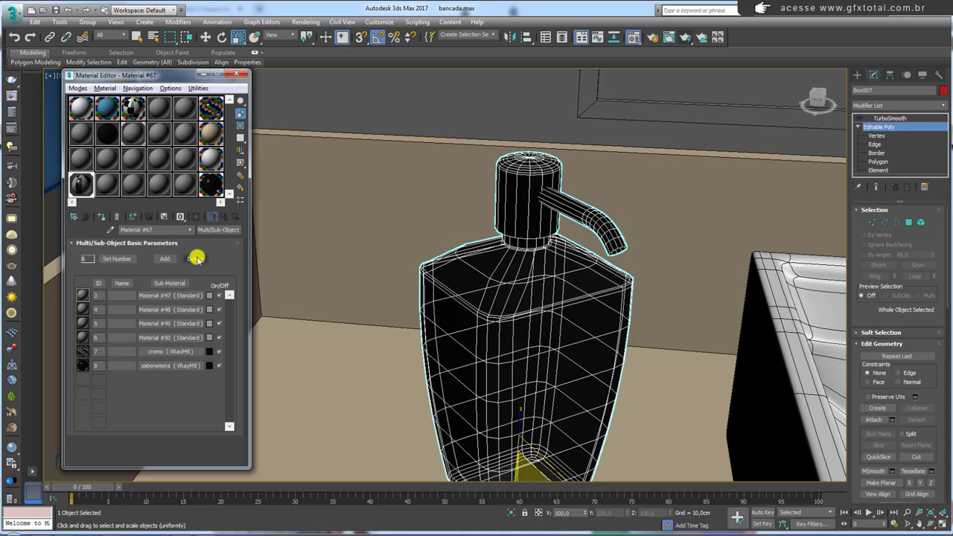
left_click(195, 259)
left_click(196, 259)
left_click(195, 259)
left_click(196, 259)
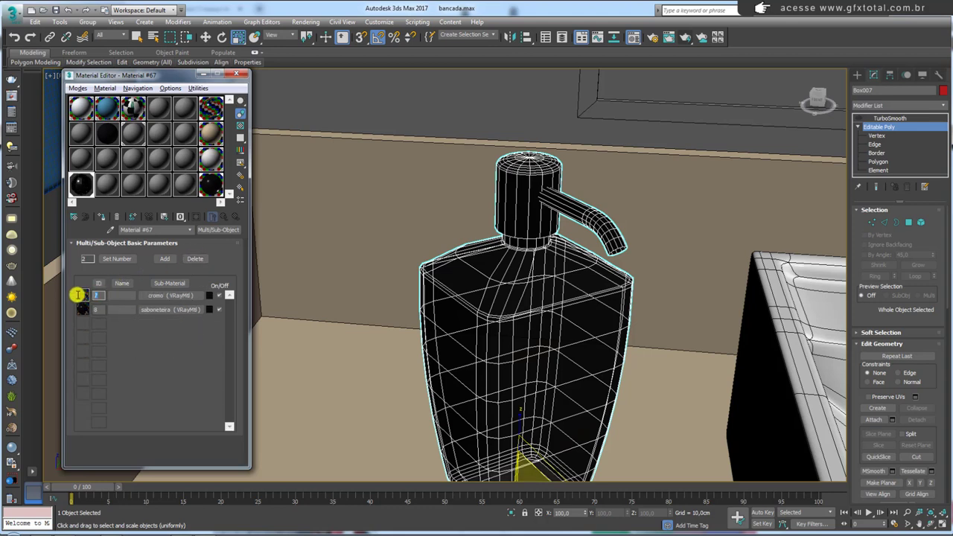
double_click(94, 308)
type("2")
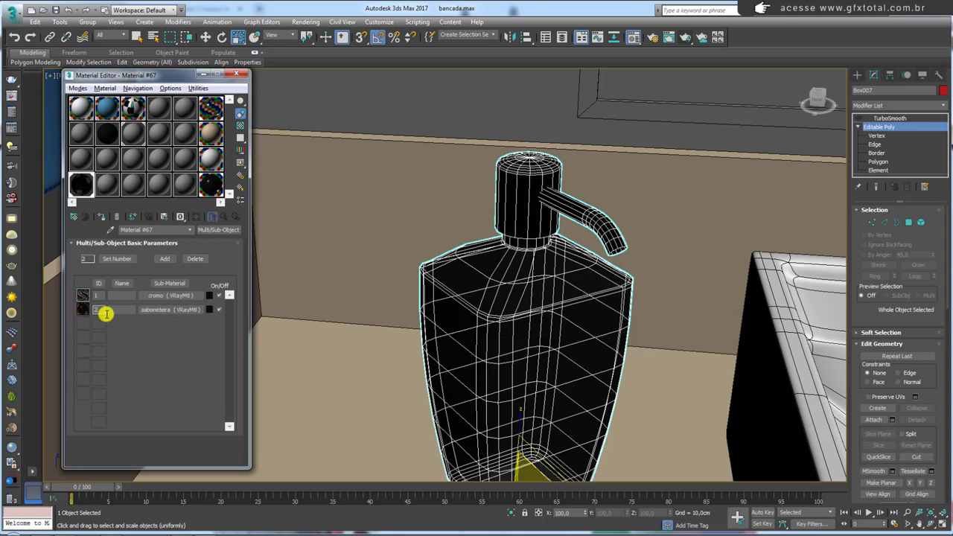
key("Return")
Select the bottle body as an element and assign it material ID 2.
left_click(878, 170)
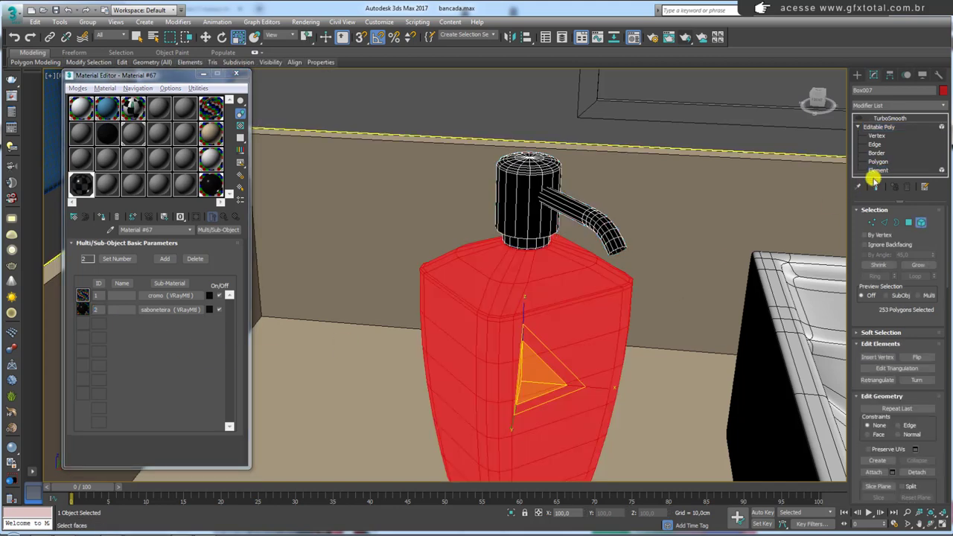
middle_click_drag(544, 298, 667, 262)
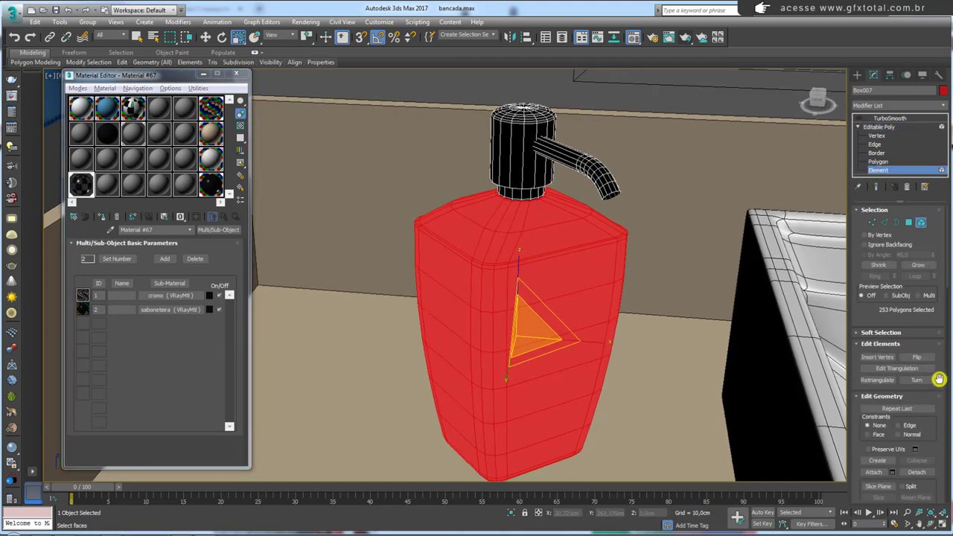
left_click_drag(939, 379, 939, 139)
scroll(908, 335, "down", 1)
scroll(878, 324, "down", 2)
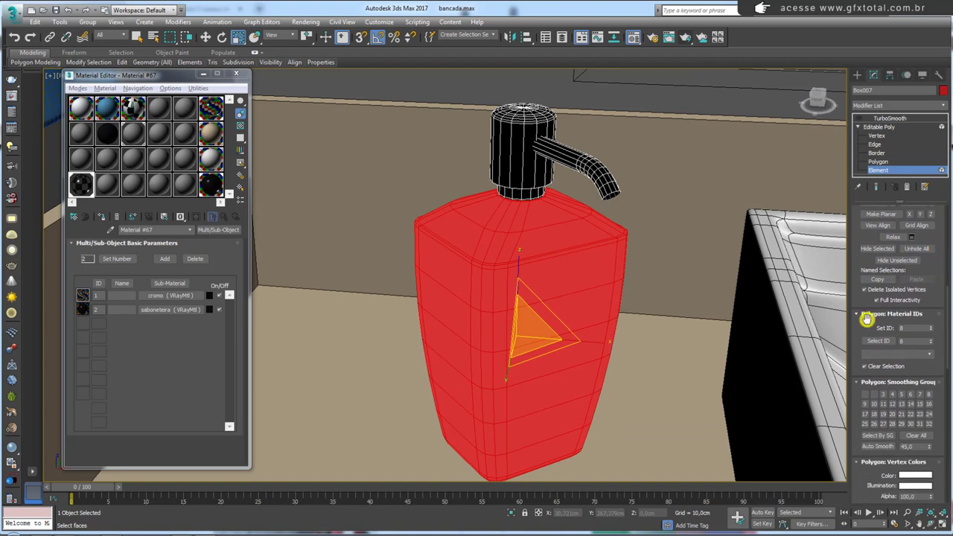
left_click(908, 328)
type("2")
key("Return")
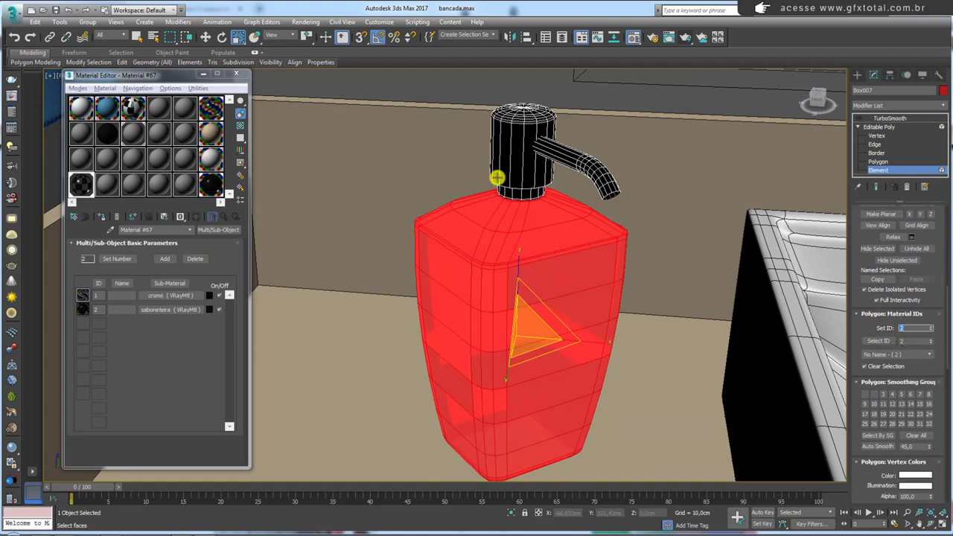
Assign material ID 1 to the dispenser's pump and nozzle.
left_click(538, 196)
left_click(914, 328)
type("1")
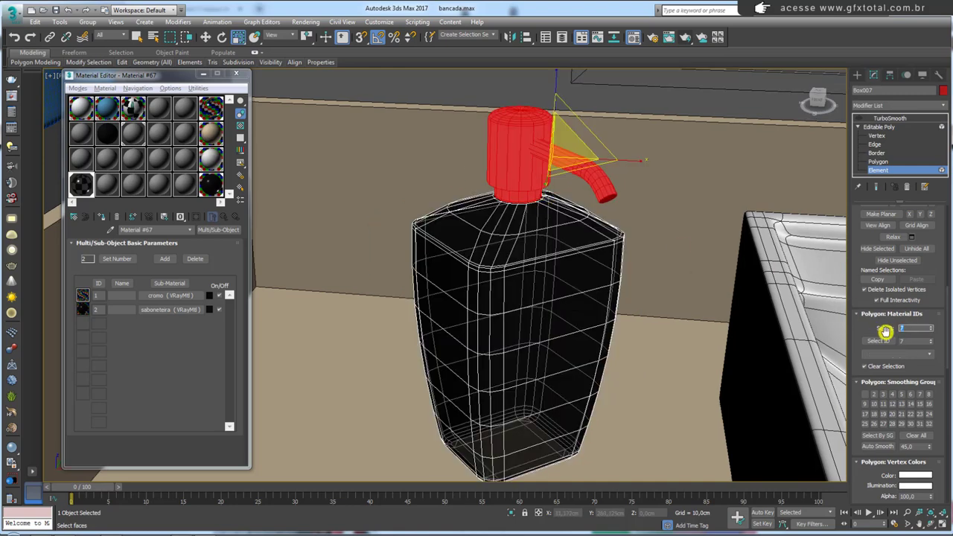
key("Return")
Return to the TurboSmooth level so the dispenser shows smoothed, and orbit toward the sink.
left_click(890, 117)
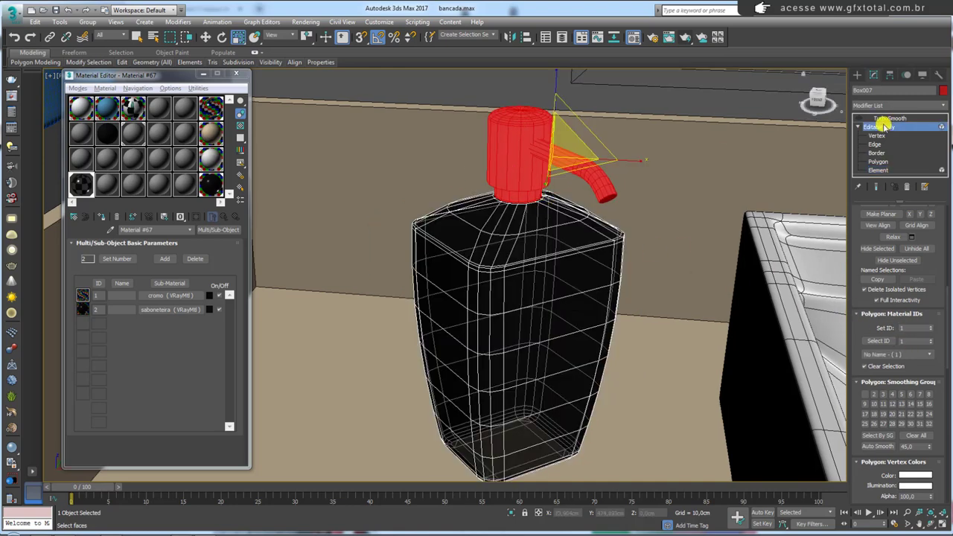
left_click(859, 118)
mouse_move(675, 184)
middle_mouse_down("alt")
mouse_move(500, 249)
mouse_move(534, 249)
middle_mouse_up("alt")
scroll(534, 248, "down", 5)
scroll(496, 268, "up", 4)
Apply the saboneteira material to both the toothbrush cup and the soap dish.
middle_click_drag(353, 266, 557, 304, "alt")
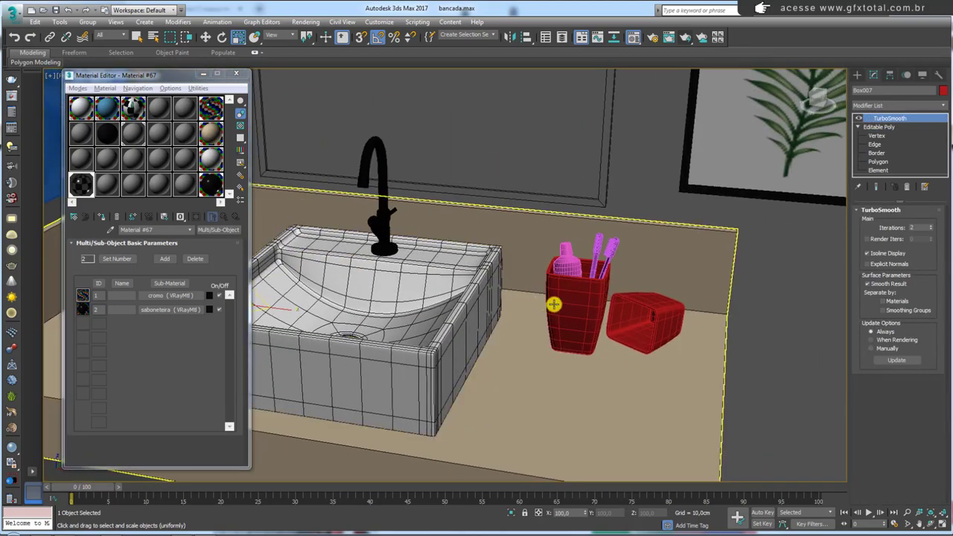
left_click(560, 302)
left_click(658, 318, "ctrl")
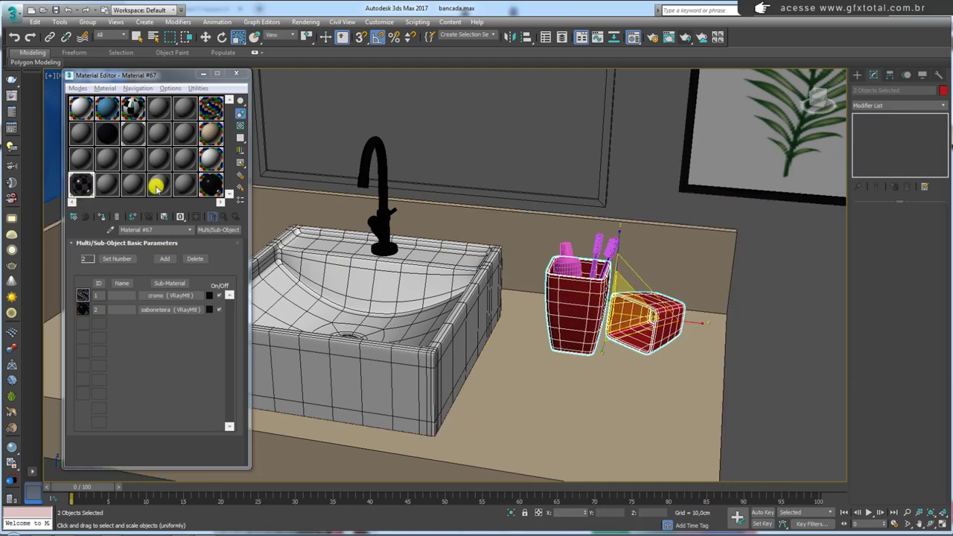
left_click(212, 184)
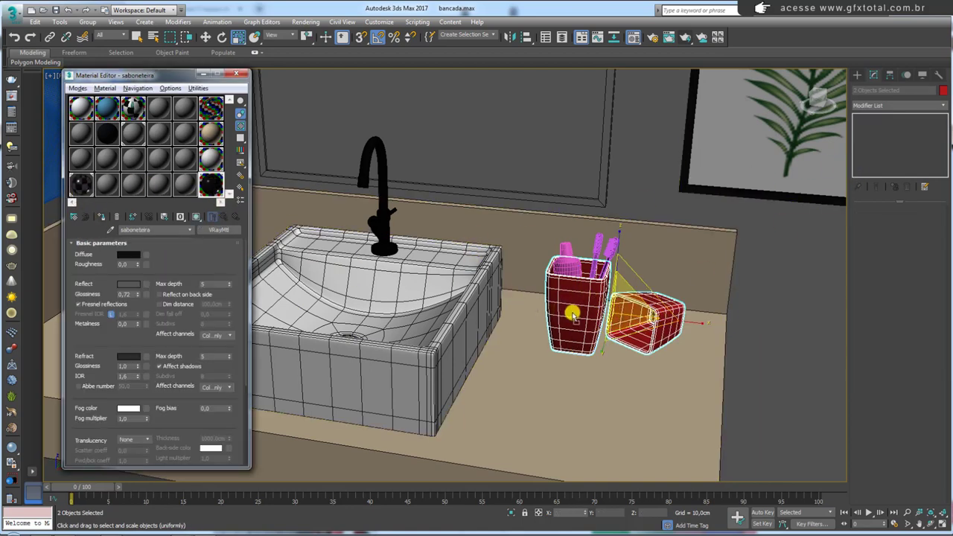
left_click_drag(436, 278, 574, 314)
key("Return")
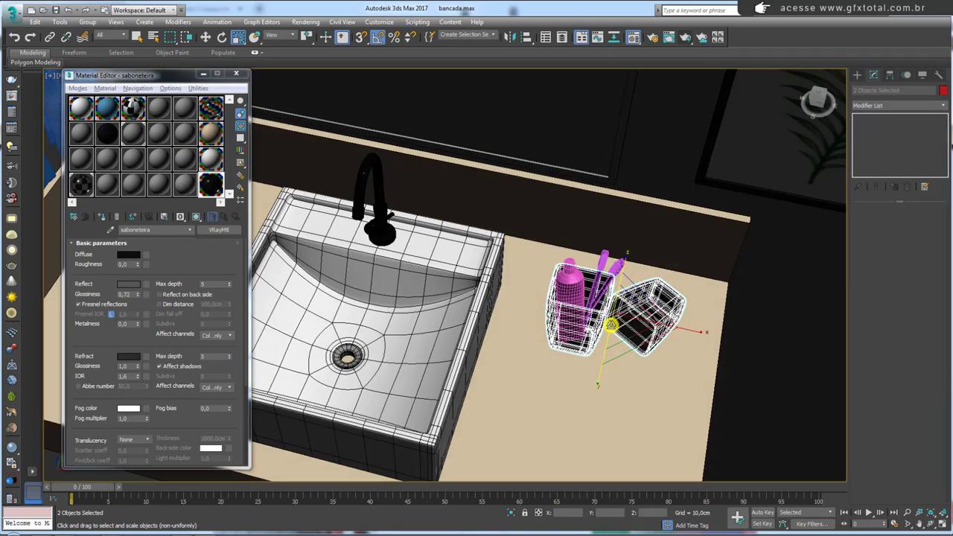
Select both toothbrushes and pick an unused material slot for them.
middle_click_drag(525, 294, 475, 255, "alt")
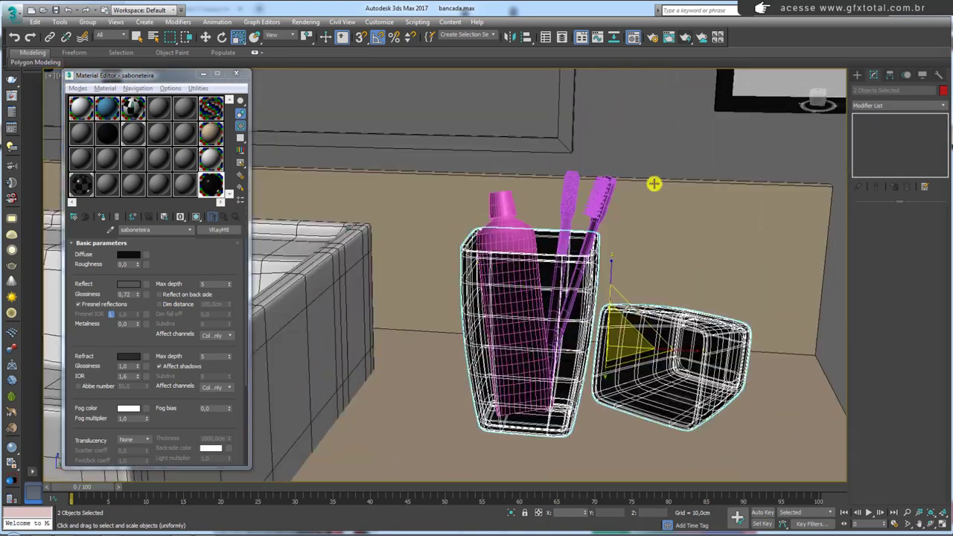
left_click(594, 228)
left_click(570, 223, "ctrl")
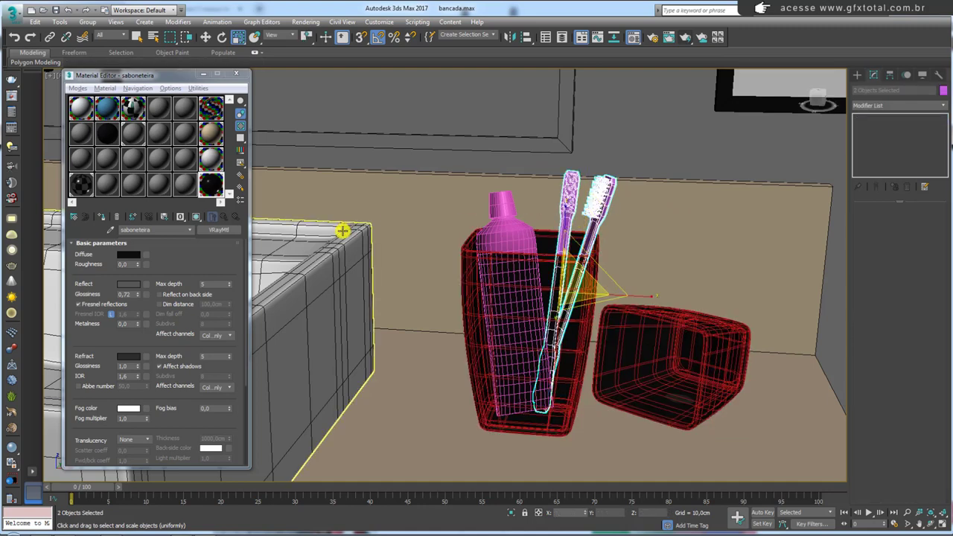
left_click(184, 184)
Turn the empty slot into a VRayMtl named escovas.
left_click(205, 230)
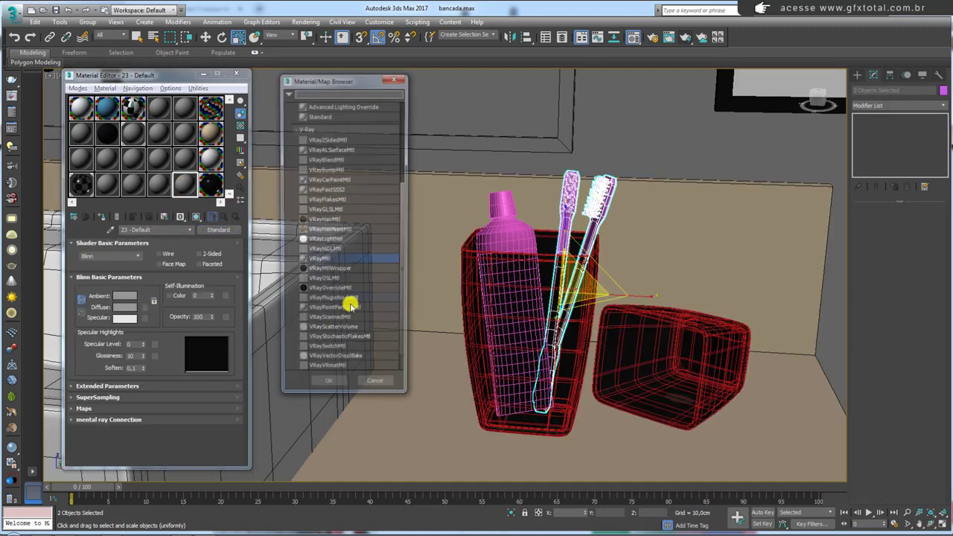
left_click(342, 260)
double_click(333, 262)
left_click(149, 230)
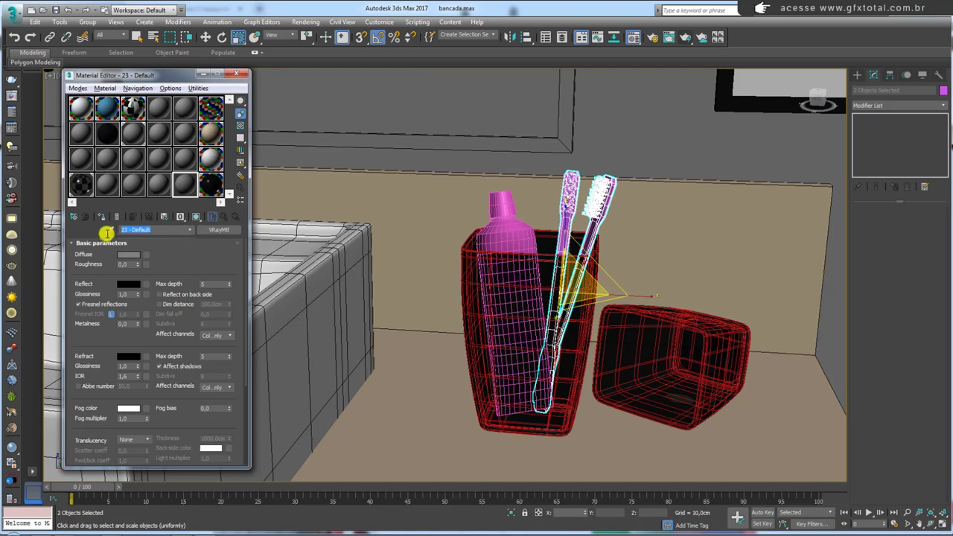
type("escovas")
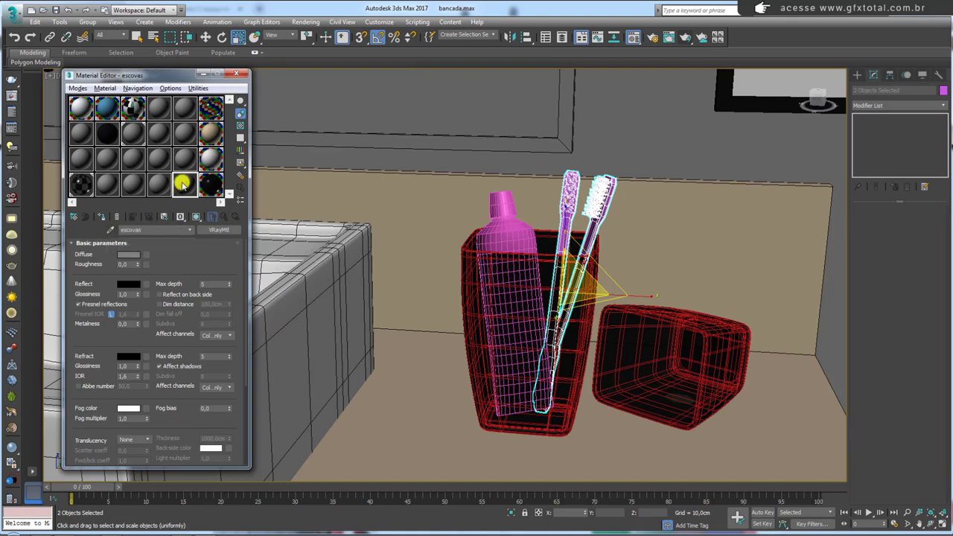
Convert escovas to Multi/Sub-Object, keeping the old material as a sub-material, and delete a slot.
left_click(221, 230)
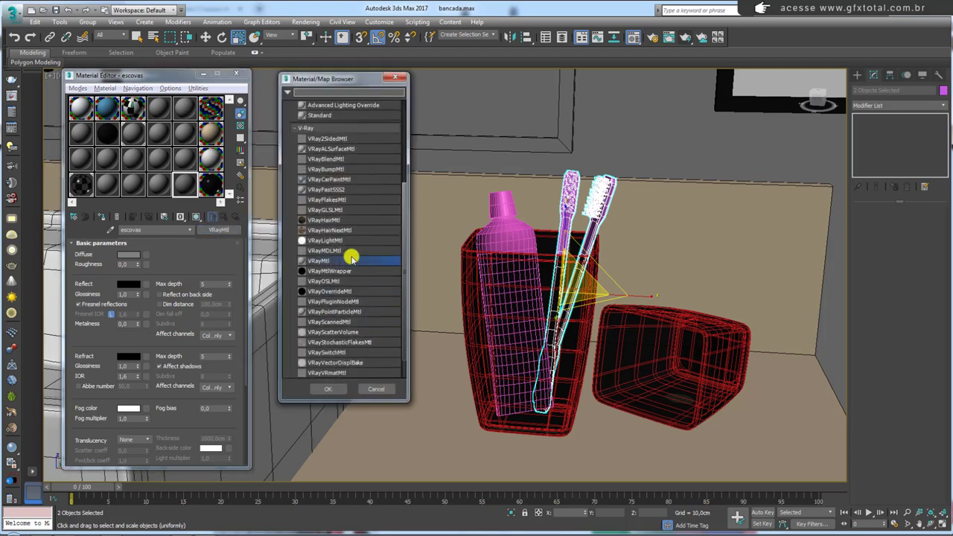
scroll(352, 258, "up", 2)
scroll(351, 258, "up", 2)
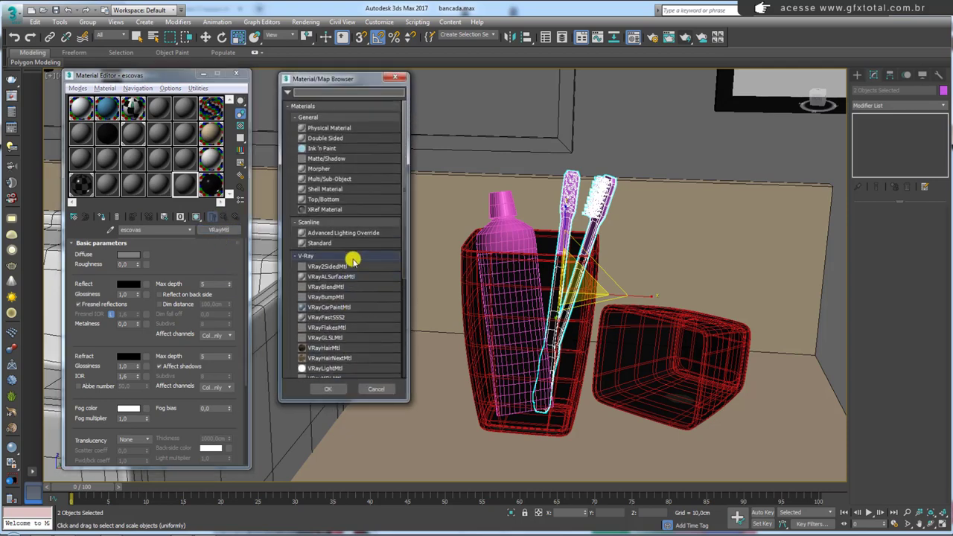
double_click(328, 180)
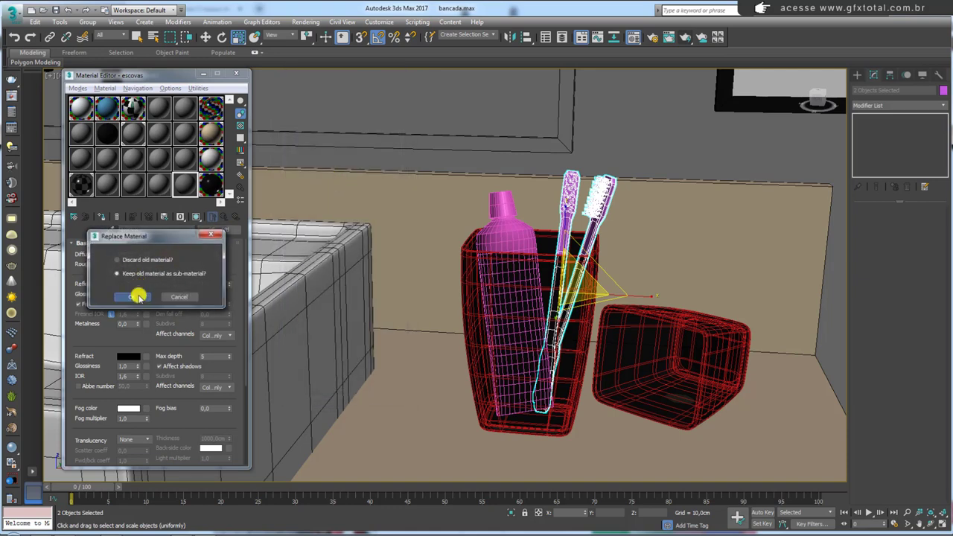
left_click(134, 297)
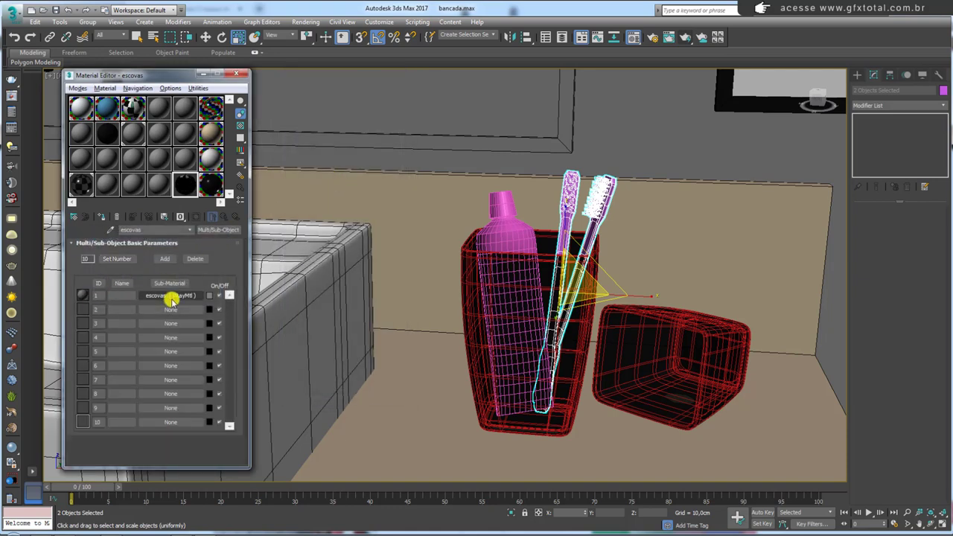
left_click(196, 258)
Trim the escovas multi-material to one sub-material, then add two more slots.
triple_click(196, 258)
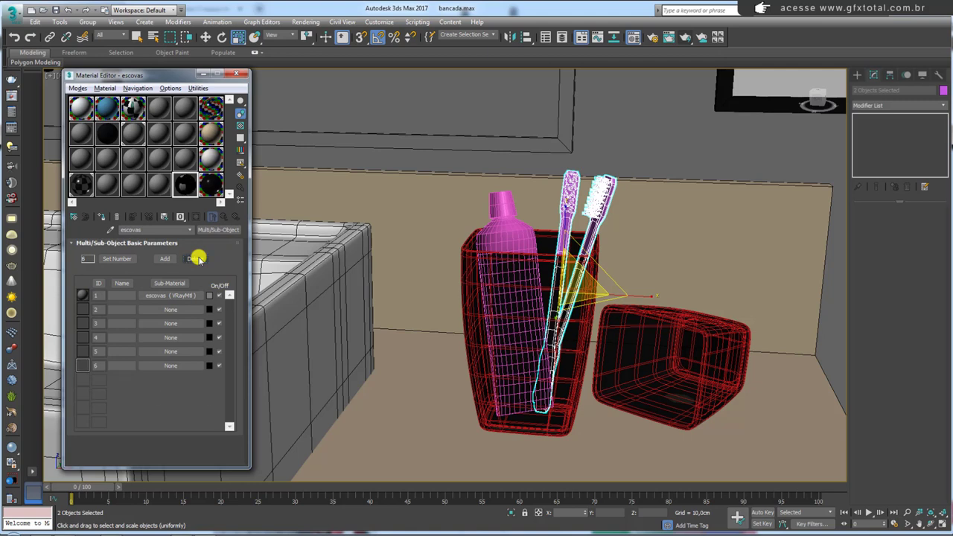
double_click(196, 259)
double_click(196, 258)
left_click(195, 258)
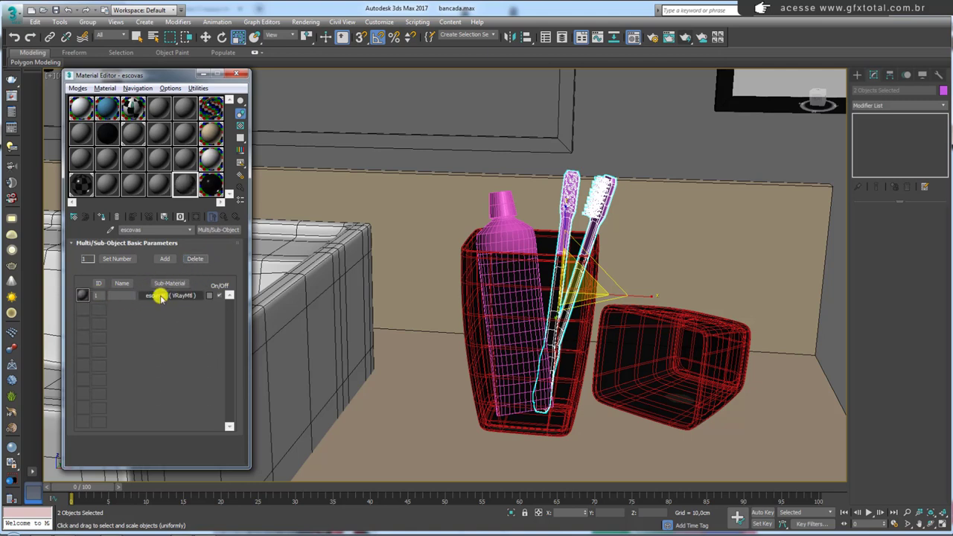
left_click(164, 258)
left_click(165, 258)
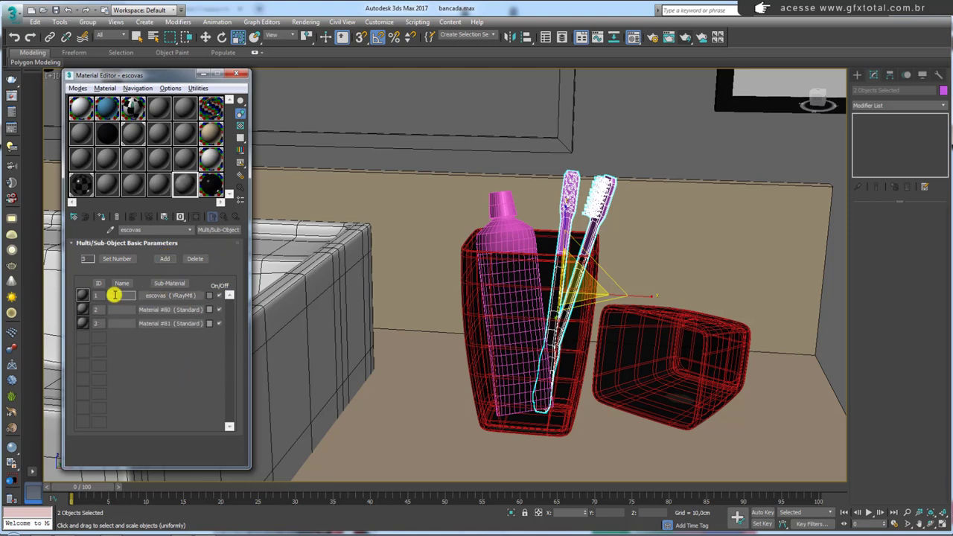
Name the three sub-materials cerdas, escova 01 and escova 02.
type("cerdas")
key("Return")
type("escova 01")
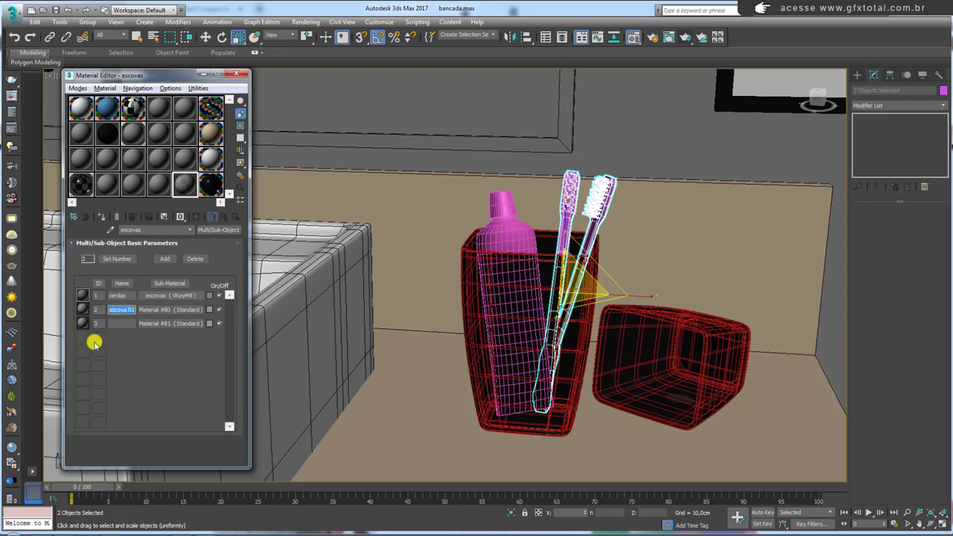
left_click(121, 323)
type("escova 02")
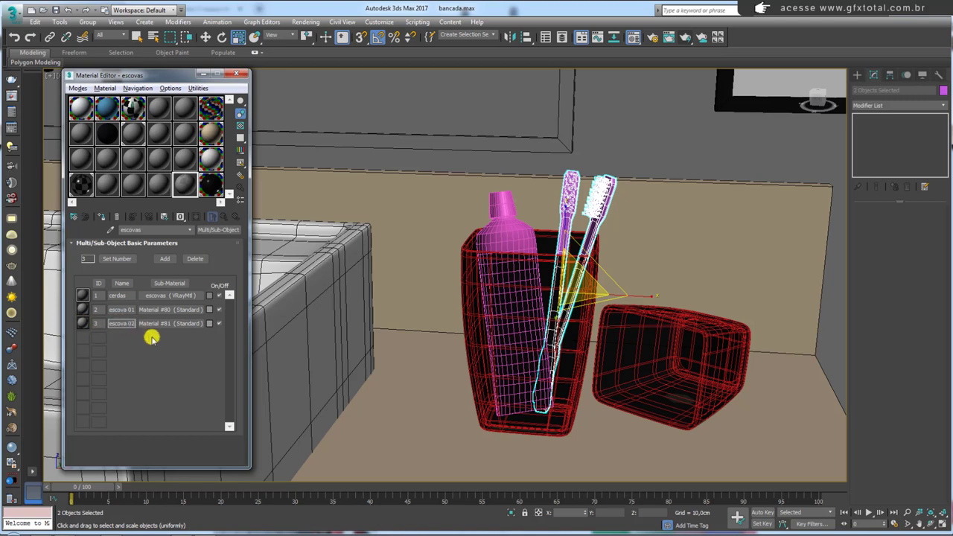
key("Return")
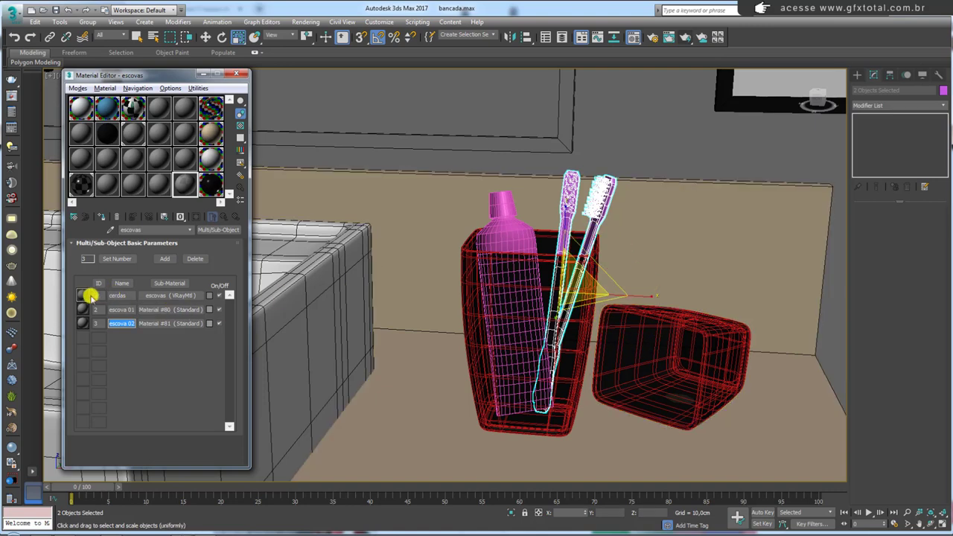
Set the cerdas sub-material's diffuse colour to nearly white.
left_click(165, 296)
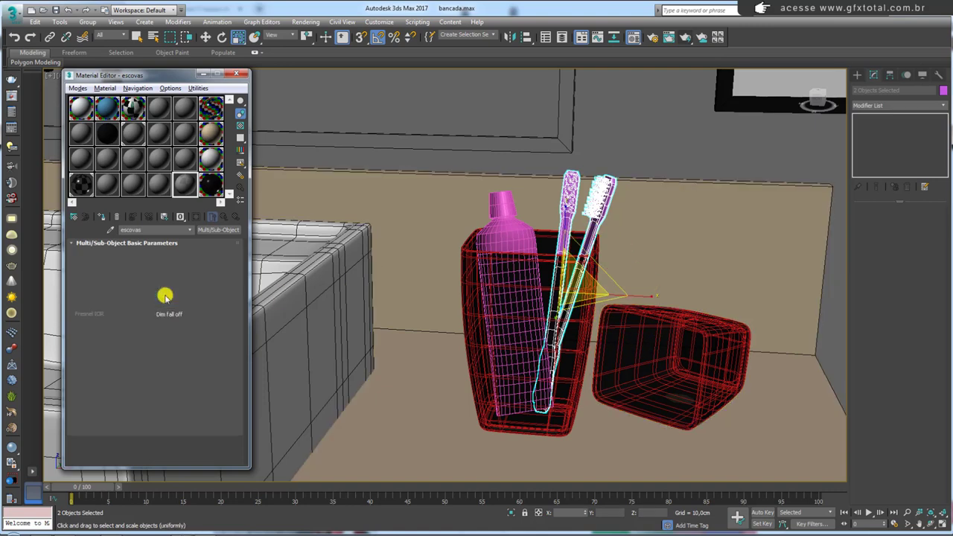
left_click(128, 254)
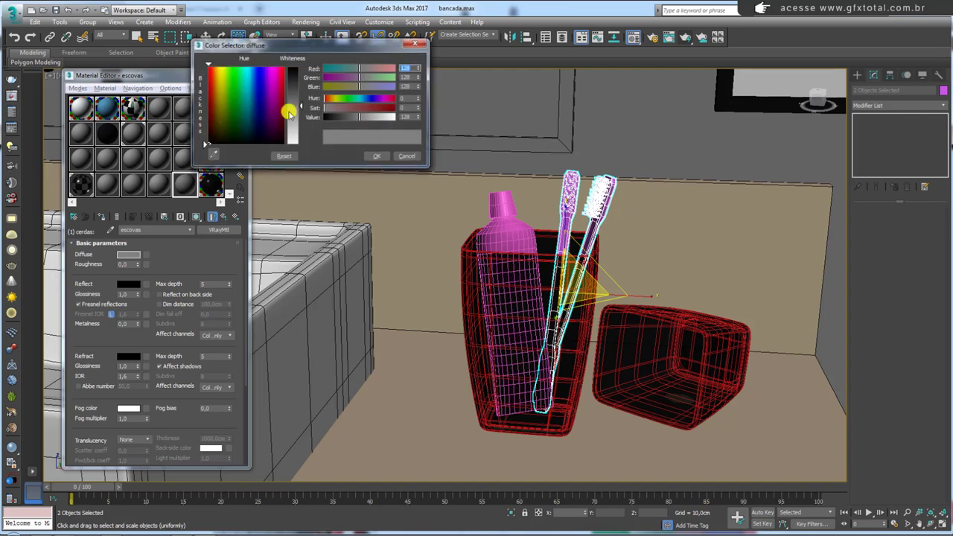
left_click_drag(300, 108, 300, 140)
left_click(372, 156)
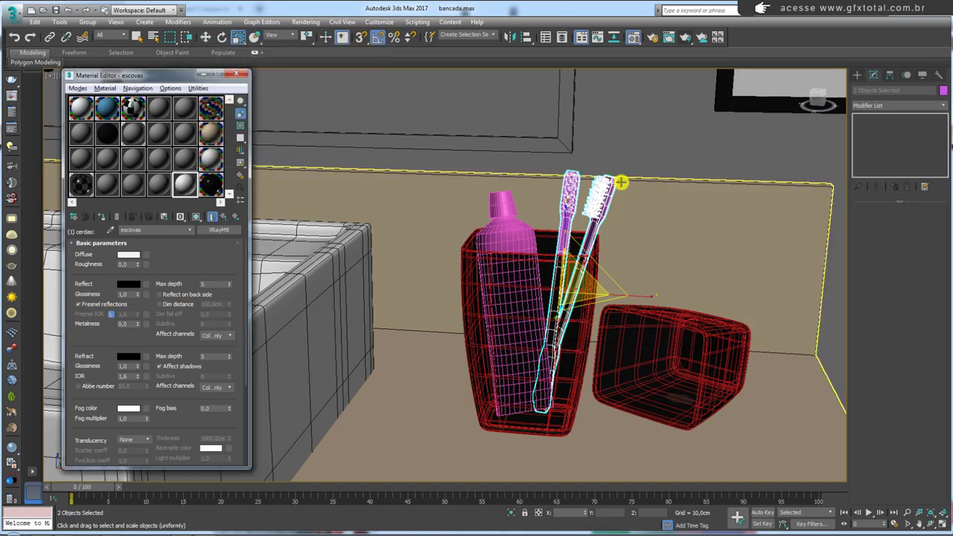
left_click(225, 217)
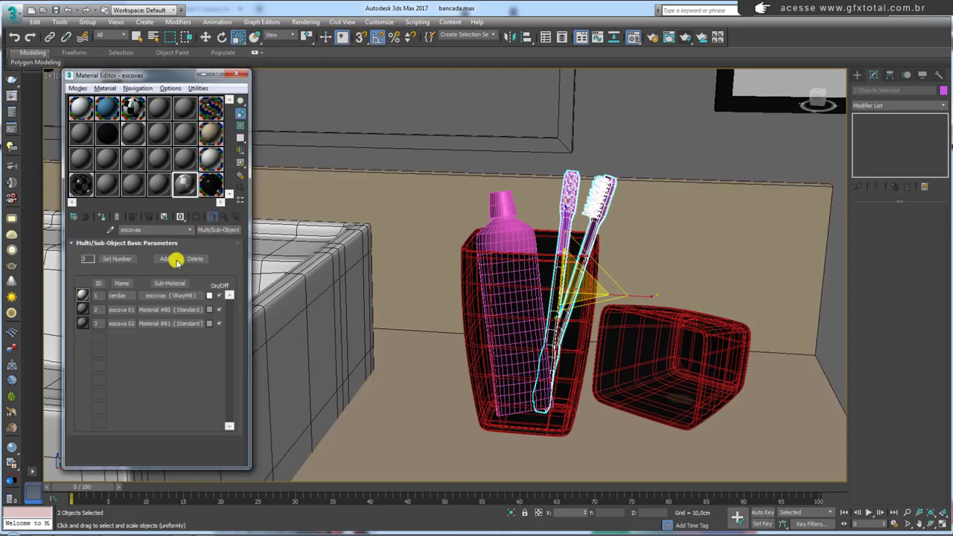
Make escova 01 a VRayMtl with a bright red diffuse colour.
left_click(160, 309)
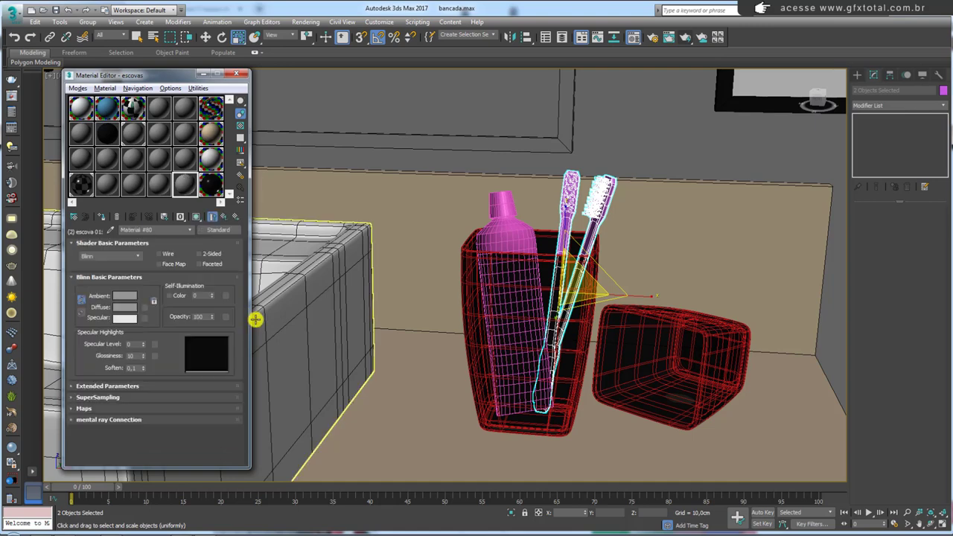
left_click(222, 230)
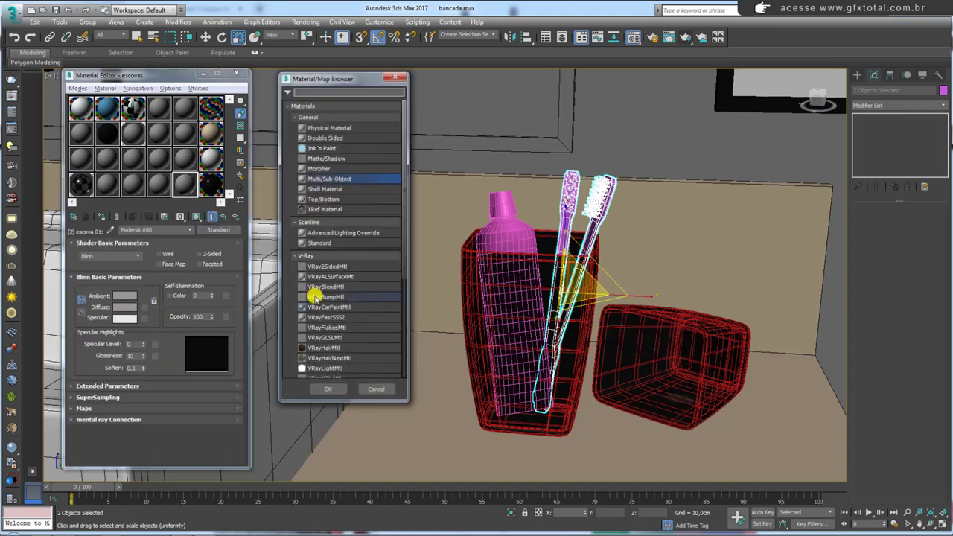
scroll(335, 268, "down", 2)
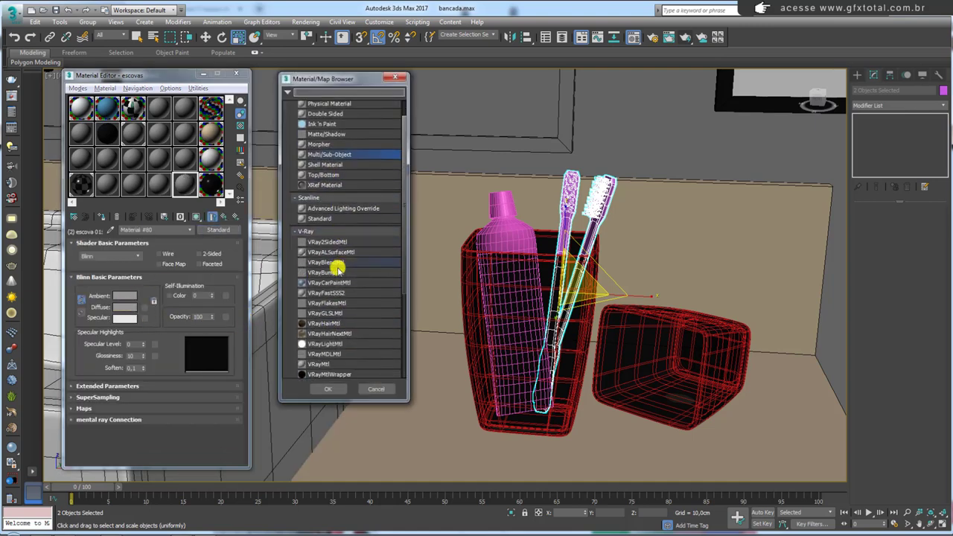
double_click(322, 339)
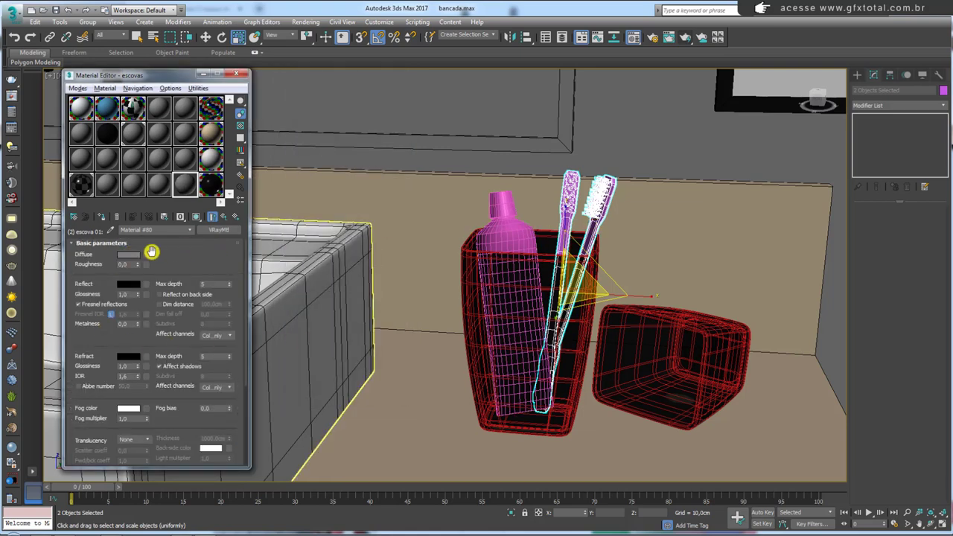
left_click(124, 256)
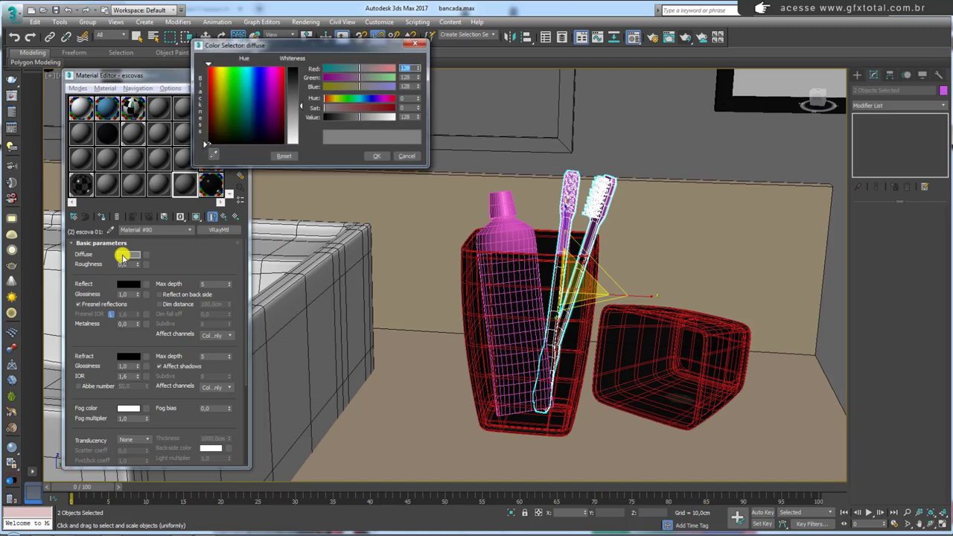
left_click_drag(281, 75, 286, 75)
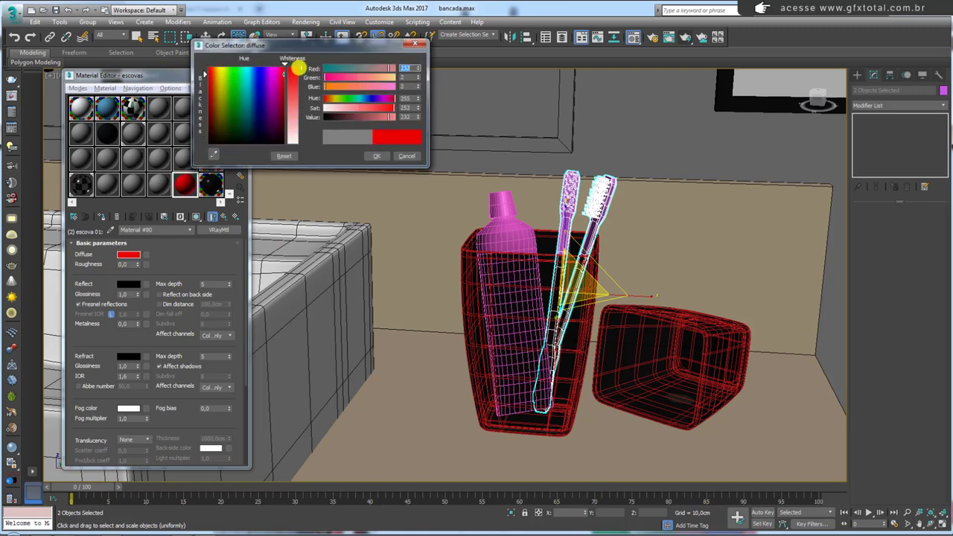
left_click(382, 155)
left_click(224, 216)
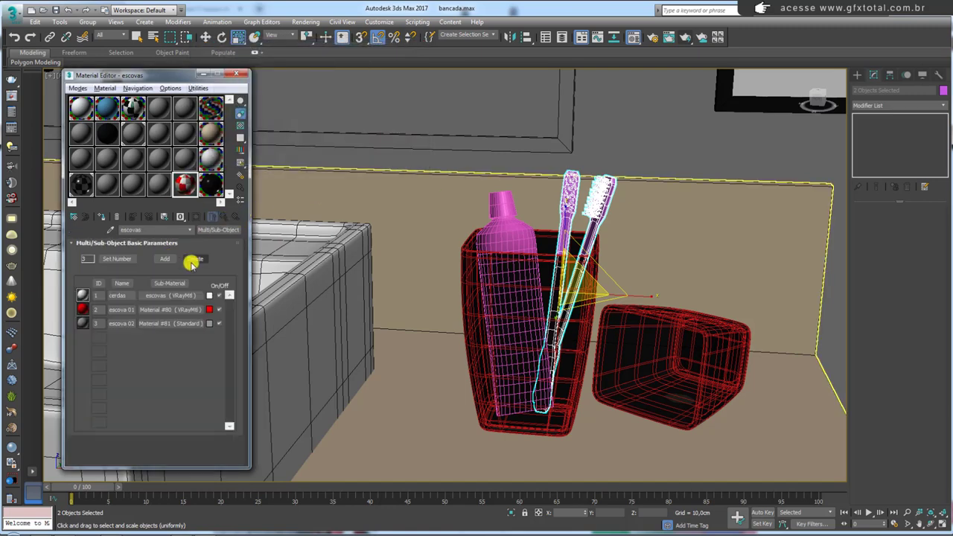
Copy escova 01 into slot 3 as an independent copy and recolour it green.
left_click_drag(179, 310, 171, 322)
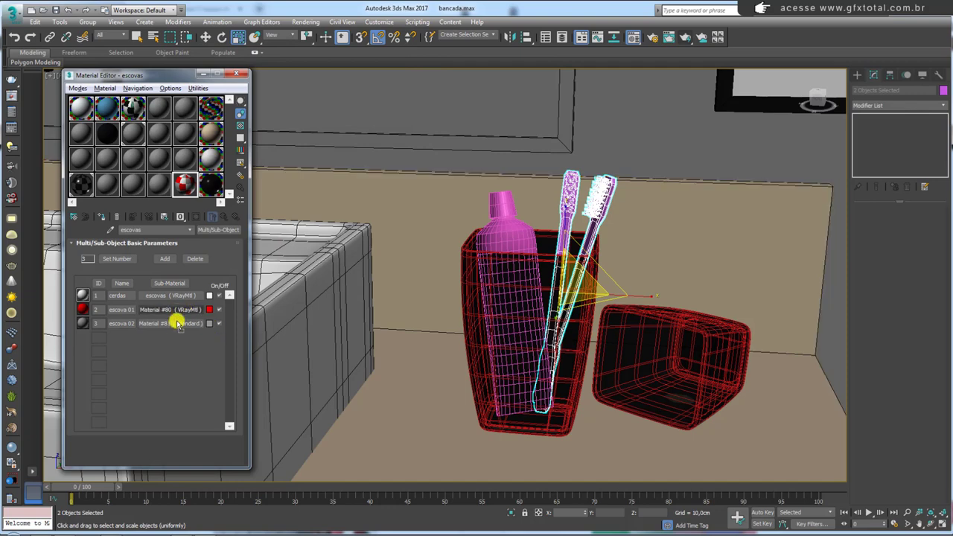
left_click(133, 270)
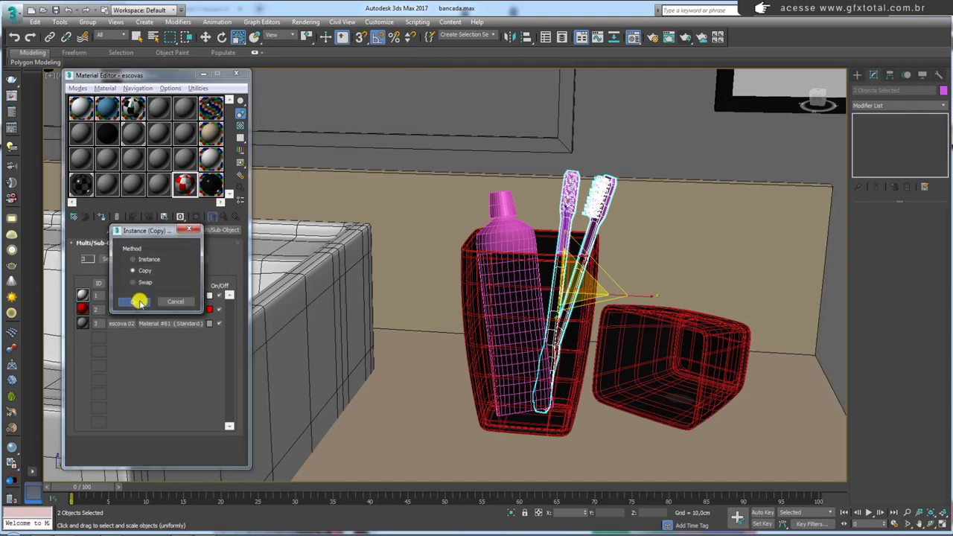
left_click(138, 301)
left_click(210, 323)
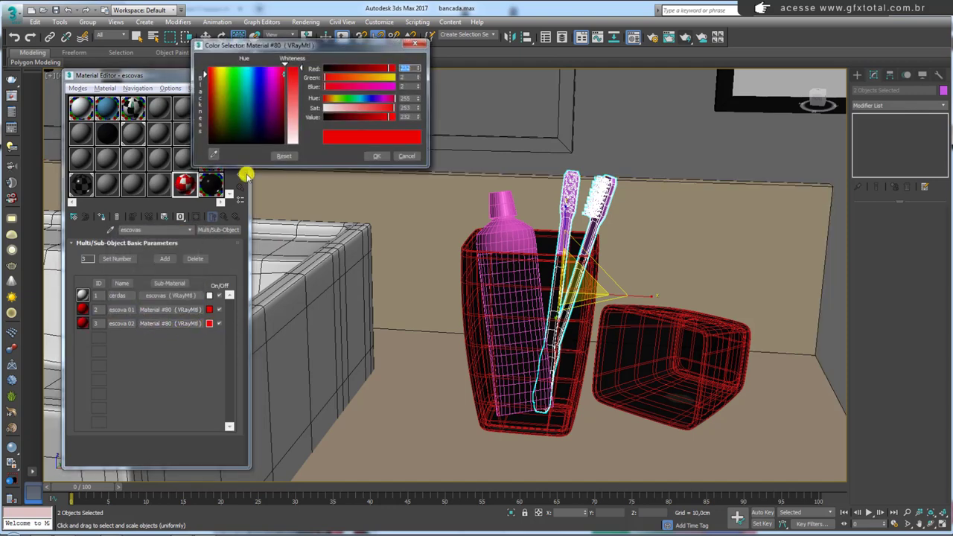
left_click_drag(287, 82, 223, 76)
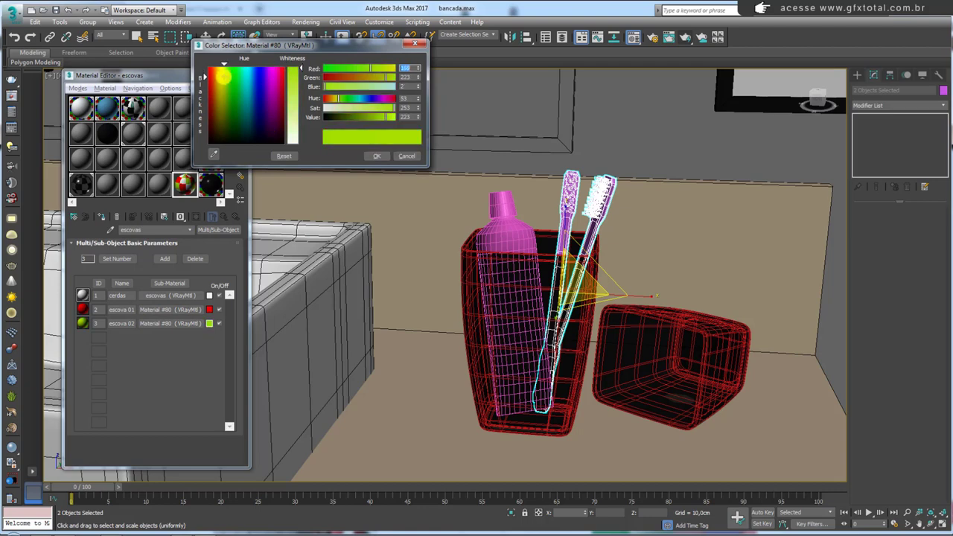
mouse_move(359, 103)
left_mouse_down()
mouse_move(345, 98)
mouse_move(368, 117)
left_mouse_up()
left_click(371, 155)
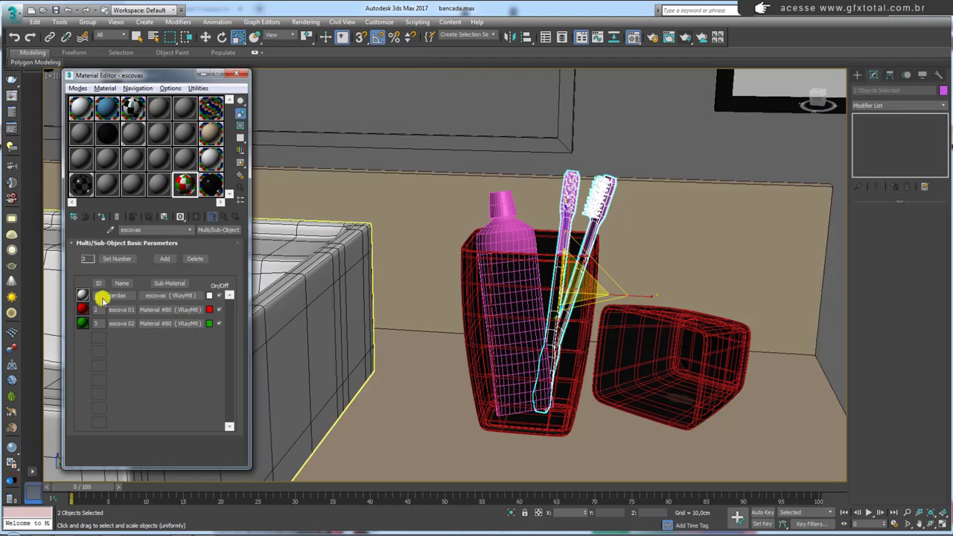
On the right toothbrush, give the handle material ID 2 and the bristles ID 1.
left_click(595, 230)
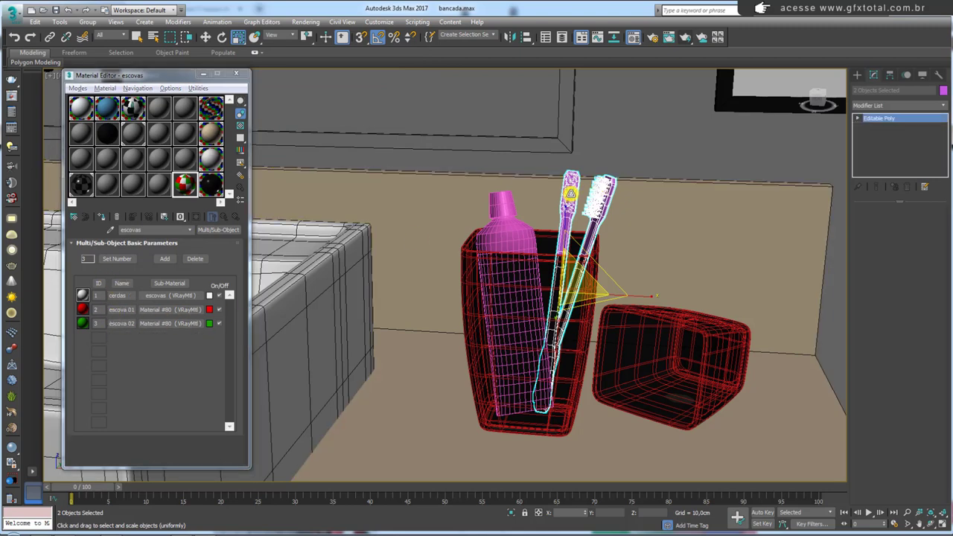
left_click(595, 230)
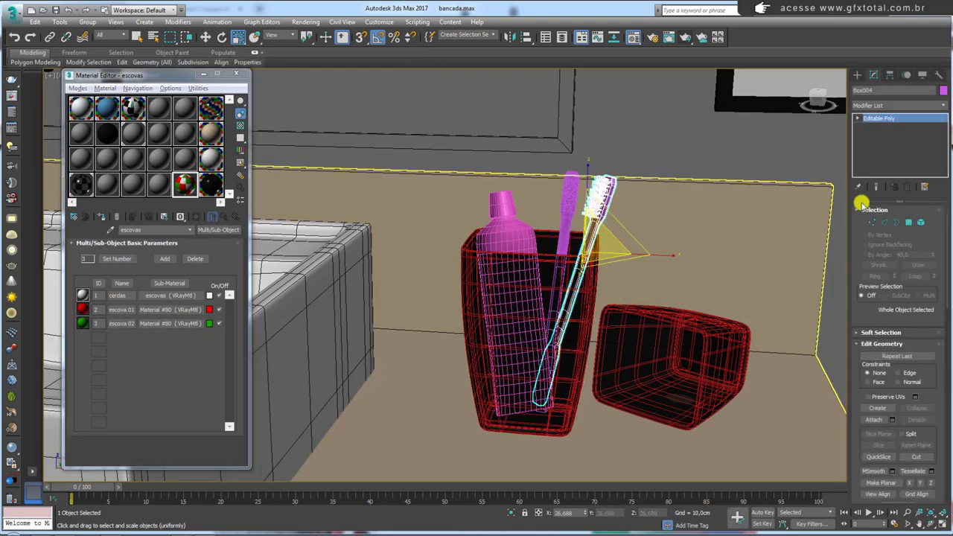
left_click(921, 222)
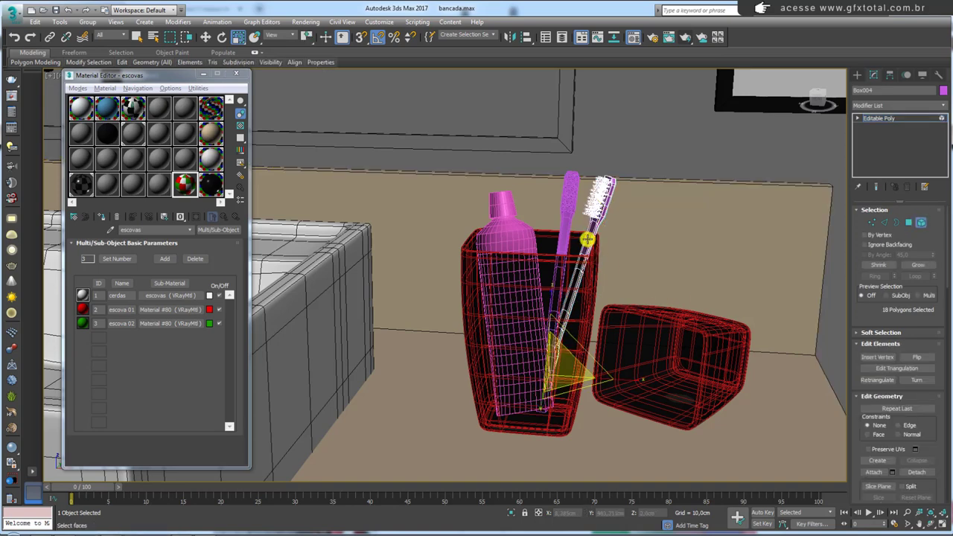
left_click(588, 239)
left_click_drag(938, 416, 936, 238)
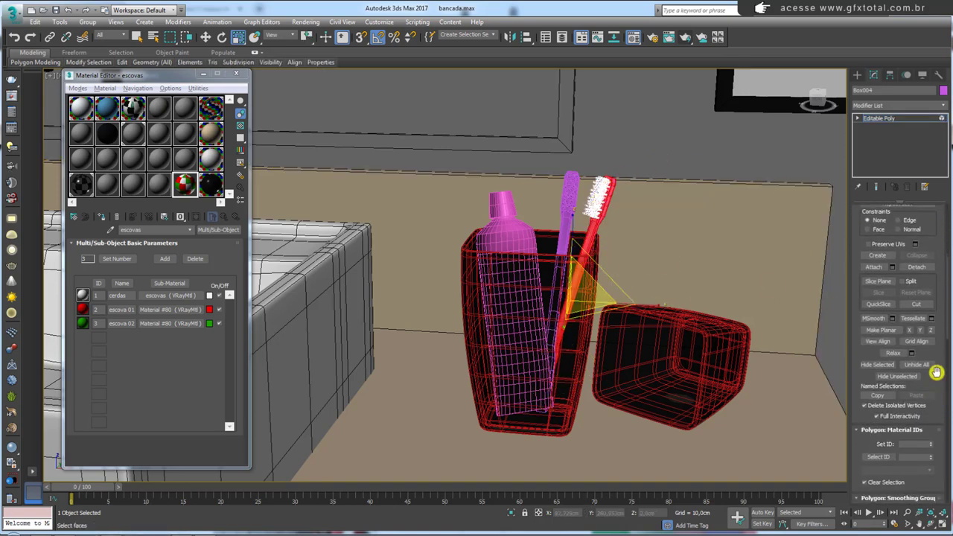
left_click_drag(935, 402, 946, 277)
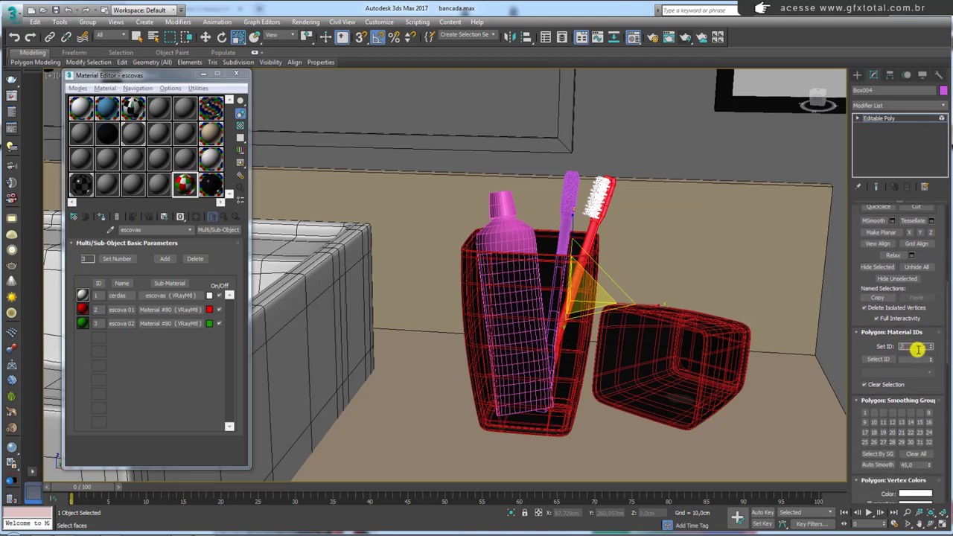
key("Return")
left_click_drag(648, 158, 610, 231)
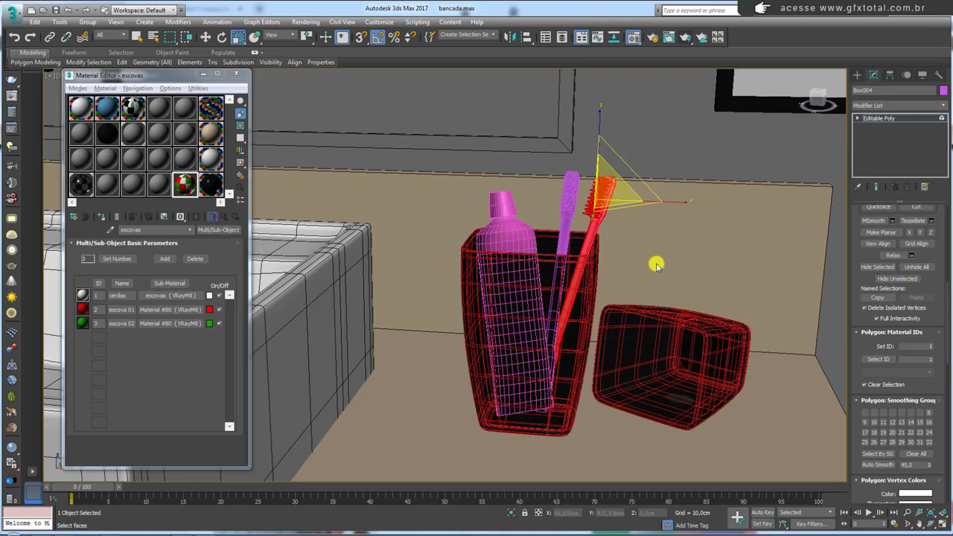
left_click(544, 282)
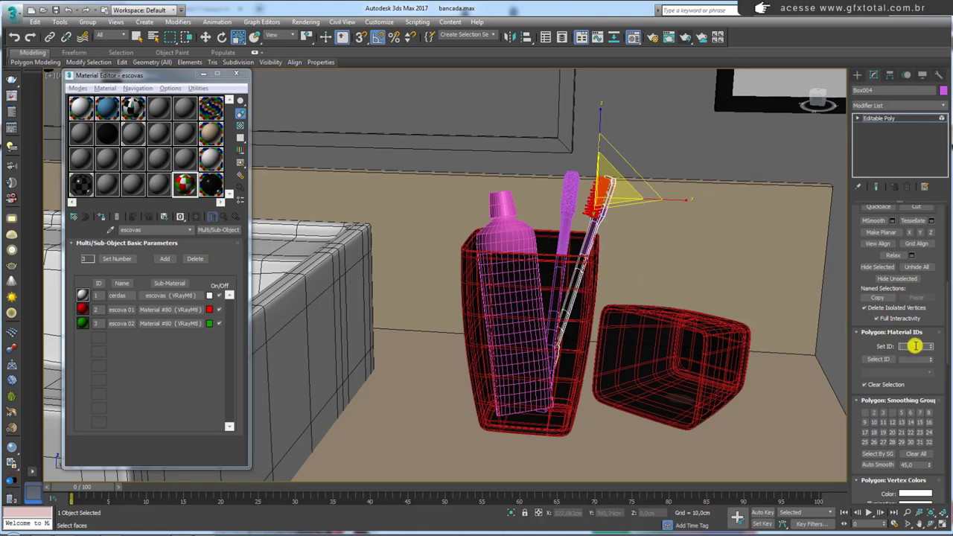
key("Return")
left_click(885, 119)
On the left toothbrush, give the bristles material ID 1 and the handle ID 2.
left_click(567, 223)
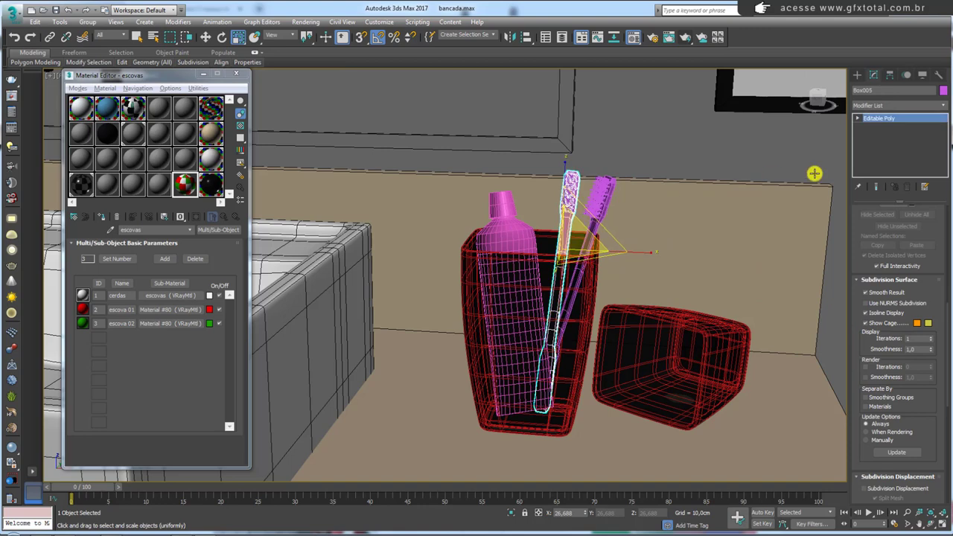
left_click(858, 119)
left_click(878, 161)
left_click(540, 271)
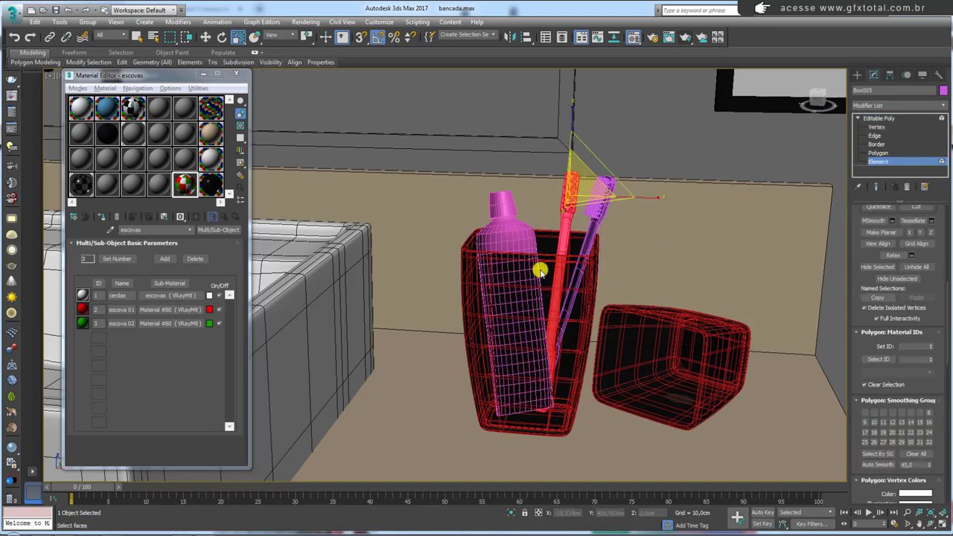
left_click(914, 348)
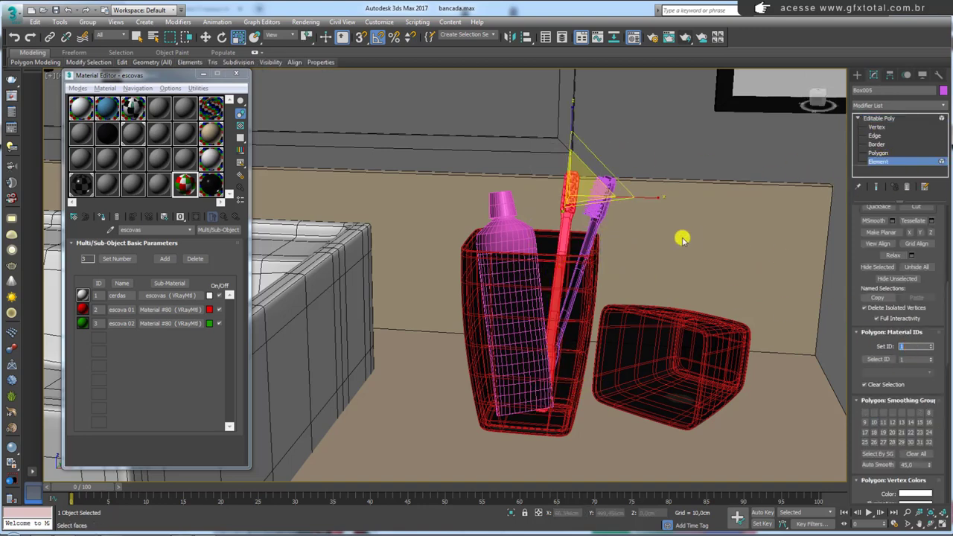
left_click(537, 292)
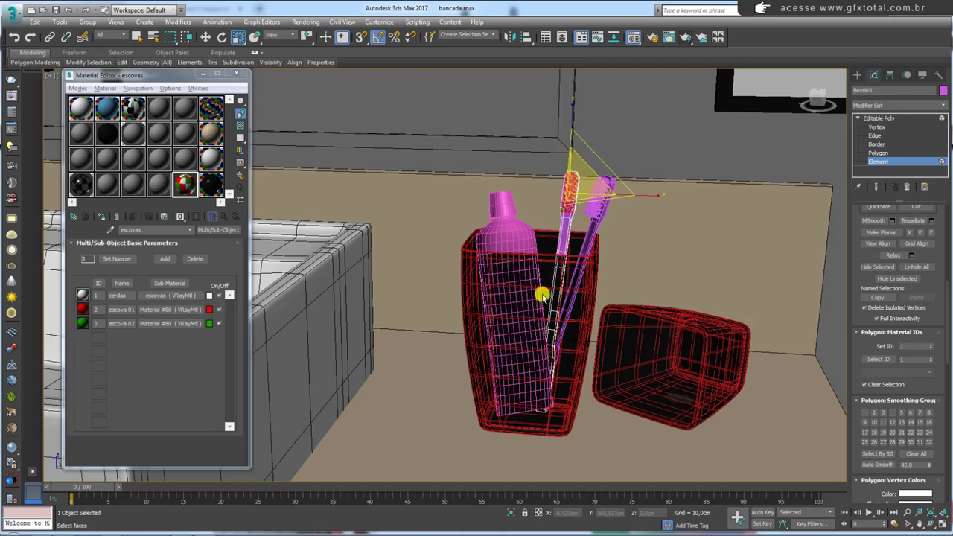
type("2")
key("Return")
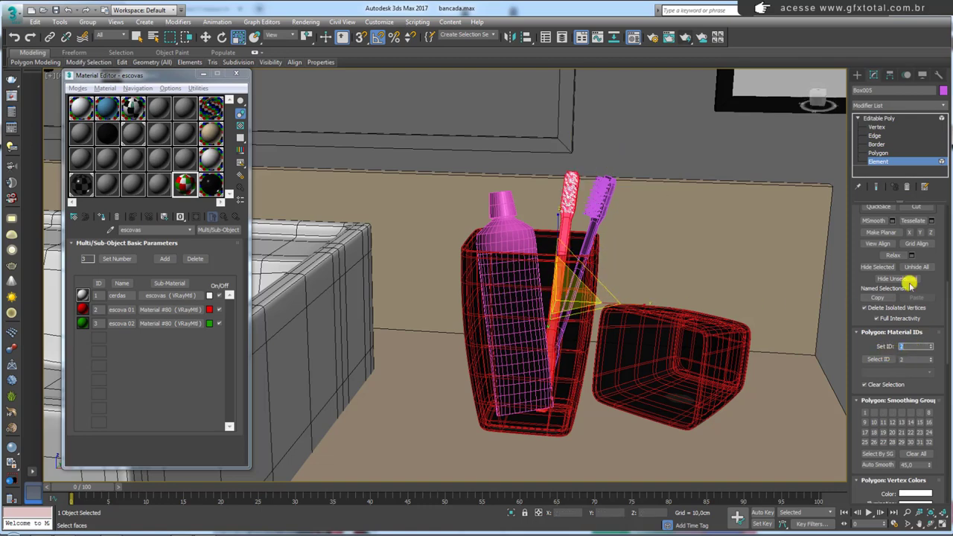
left_click(881, 117)
Assign the escovas multi-material to both toothbrushes, then select only the right one.
left_click(609, 197, "ctrl")
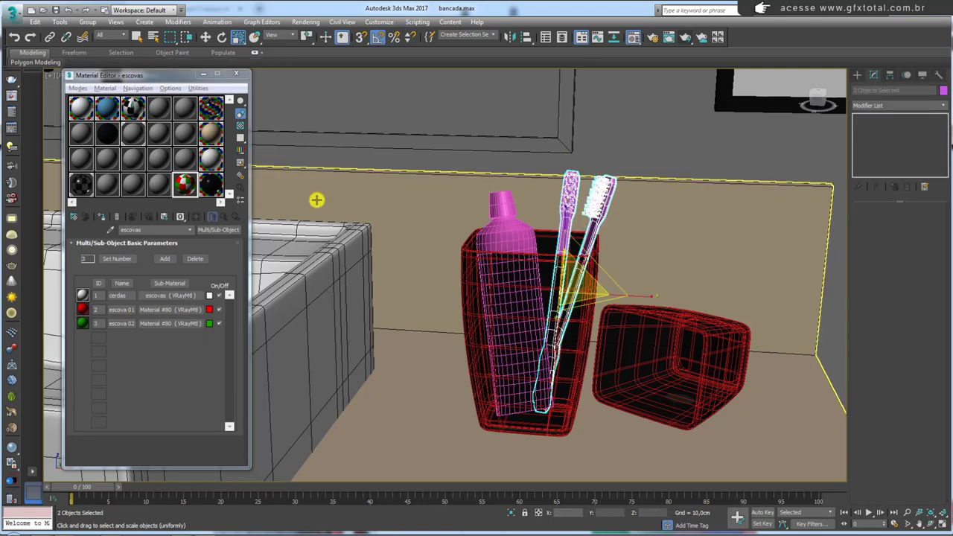
left_click(100, 218)
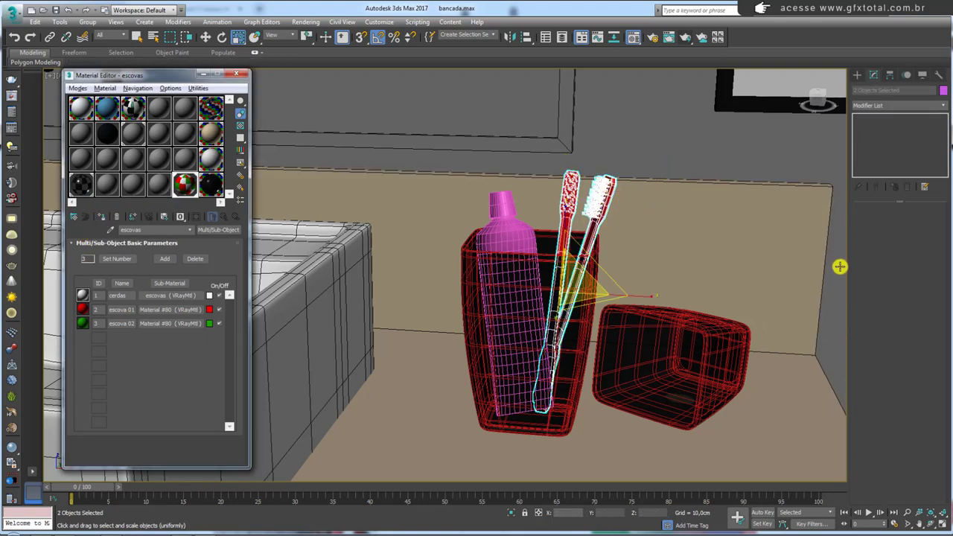
left_click(589, 248)
key("F4")
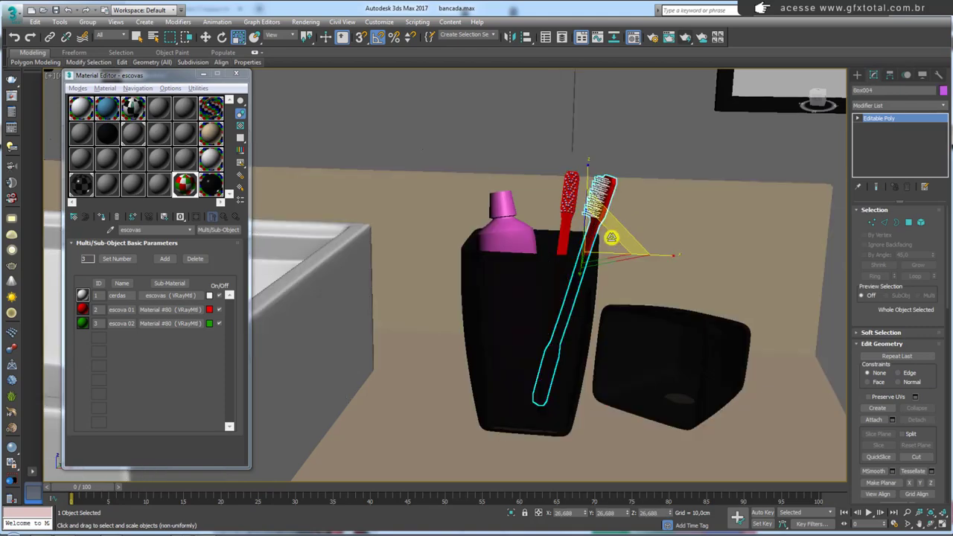
middle_click_drag(590, 238, 595, 256, "alt")
scroll(596, 256, "up", 5)
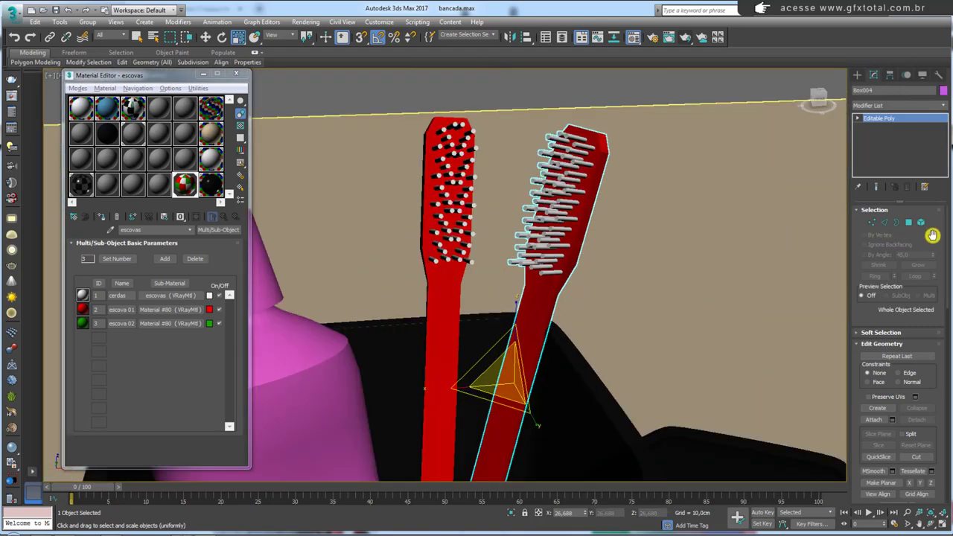
Set the right toothbrush handle's material ID to 3 so it turns green.
left_click(920, 222)
left_click(547, 287)
scroll(629, 330, "down", 10)
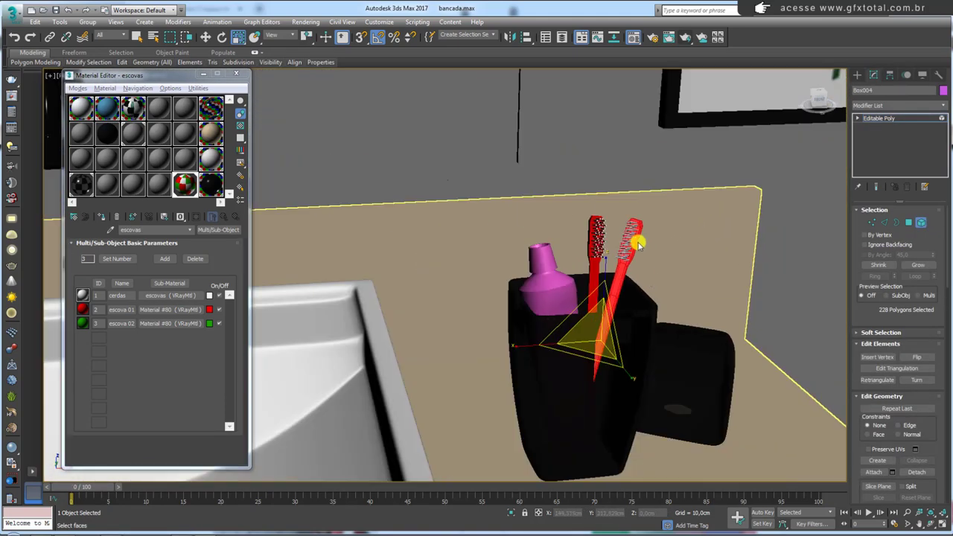
scroll(942, 384, "down", 4)
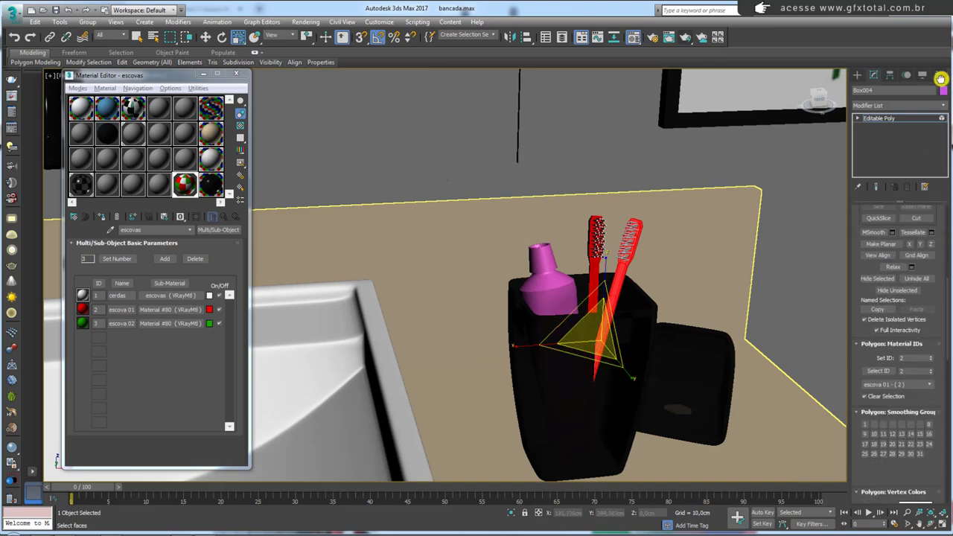
scroll(931, 327, "down", 3)
left_click(932, 337)
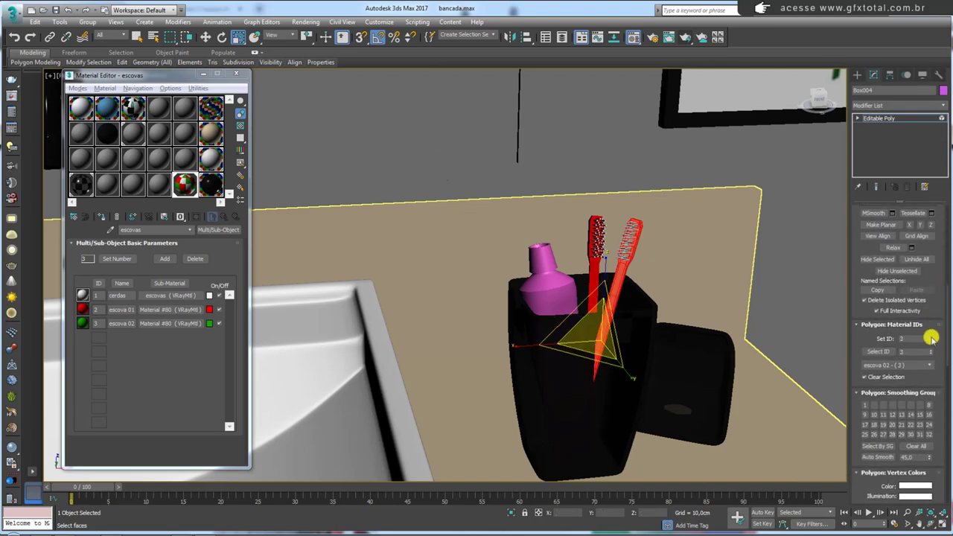
left_click(879, 117)
mouse_move(766, 211)
middle_mouse_down("alt")
mouse_move(696, 242)
mouse_move(732, 246)
middle_mouse_up("alt")
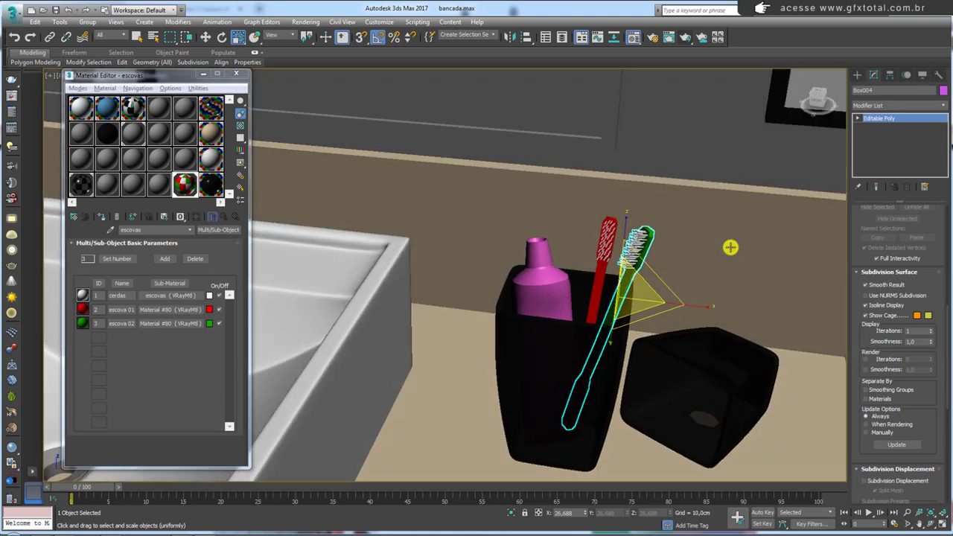
Assign escovas to the toothpaste tube and set its element to material ID 1 (cerdas).
left_click(554, 295)
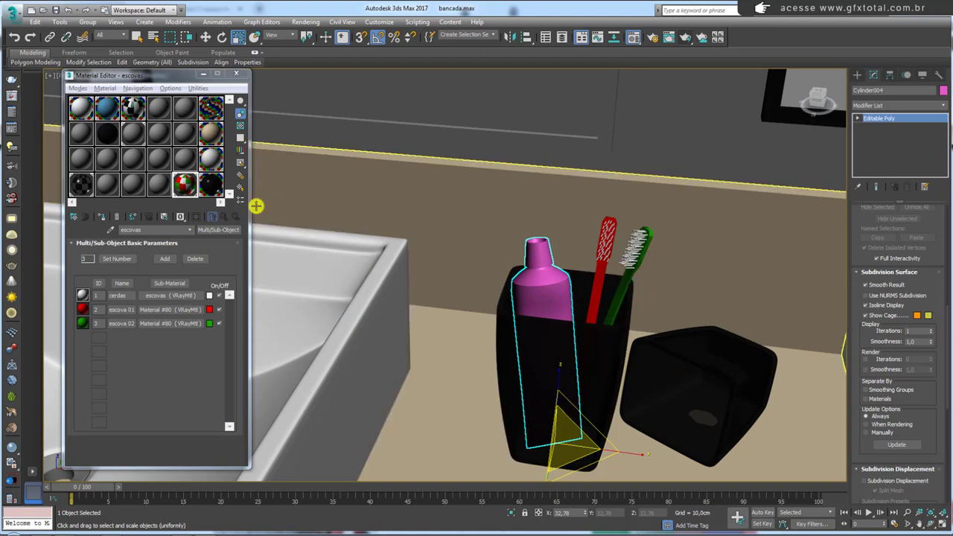
type("cerdas")
left_click(128, 294)
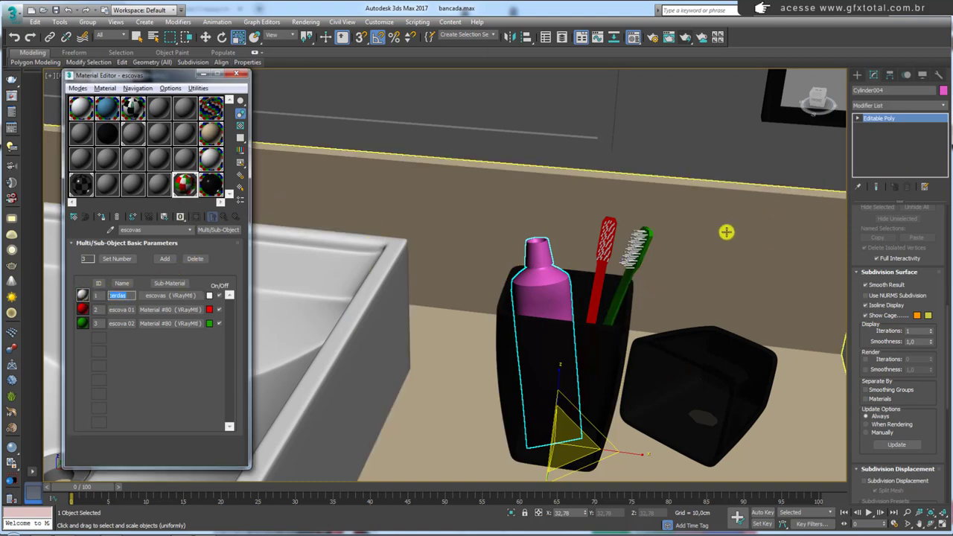
left_click(102, 216)
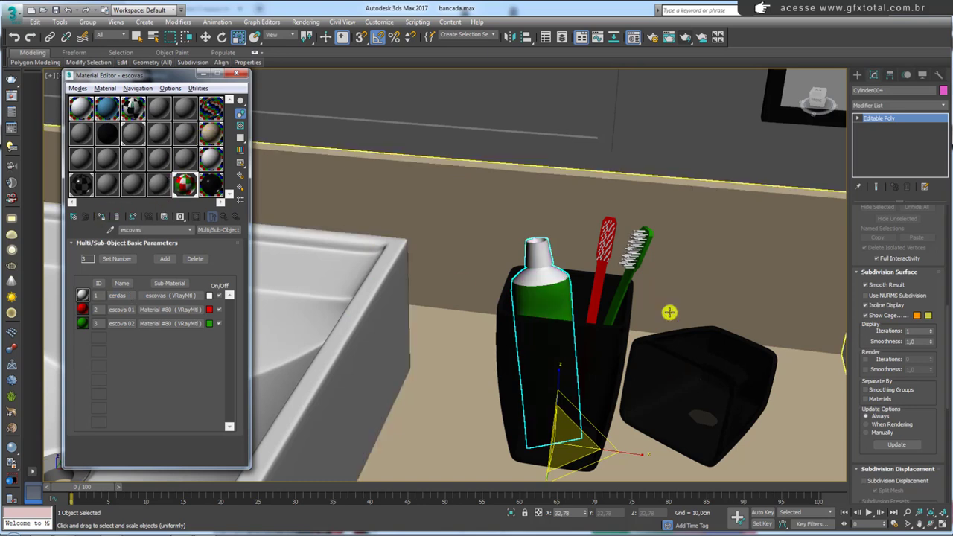
left_click(858, 117)
left_click(879, 161)
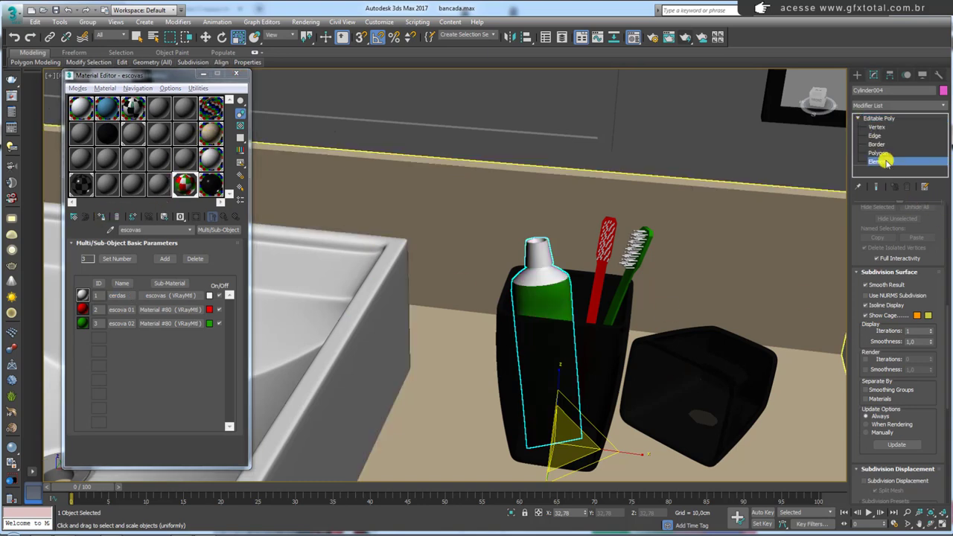
left_click(574, 290)
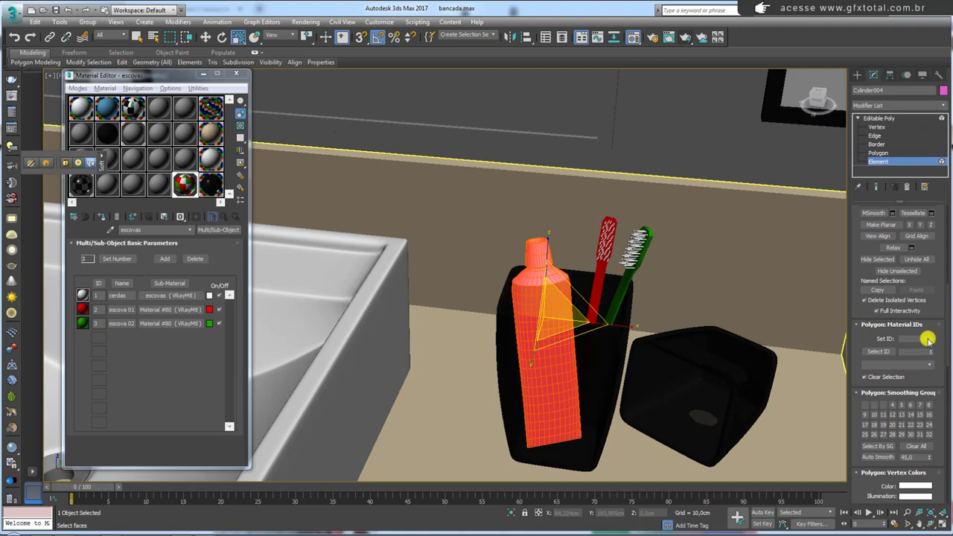
left_click(930, 340)
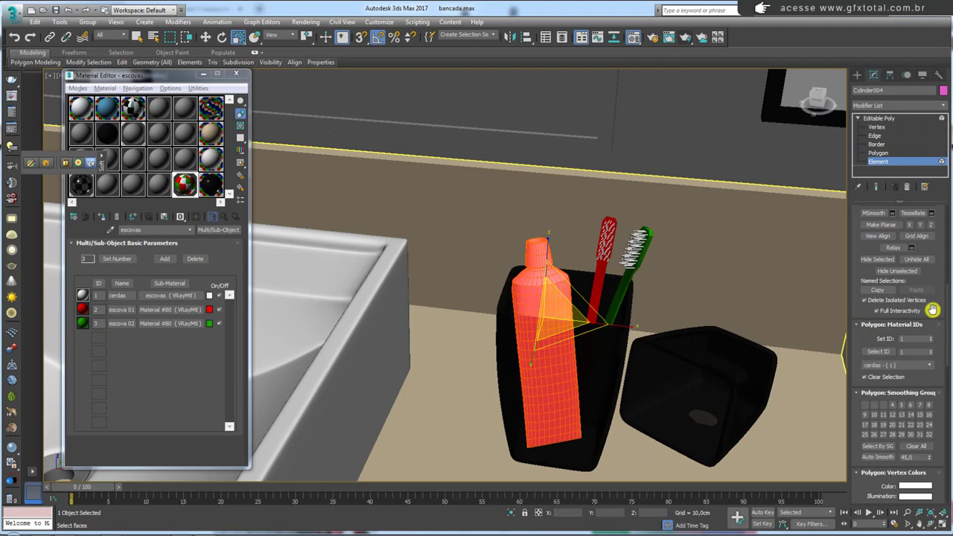
left_click(886, 119)
scroll(862, 250, "up", 5)
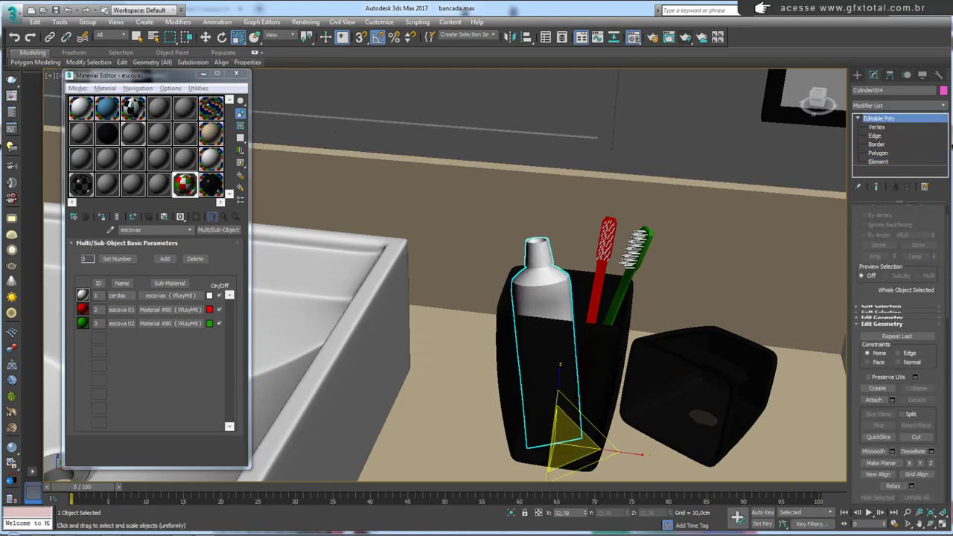
left_click(857, 119)
middle_click_drag(570, 286, 588, 262, "alt")
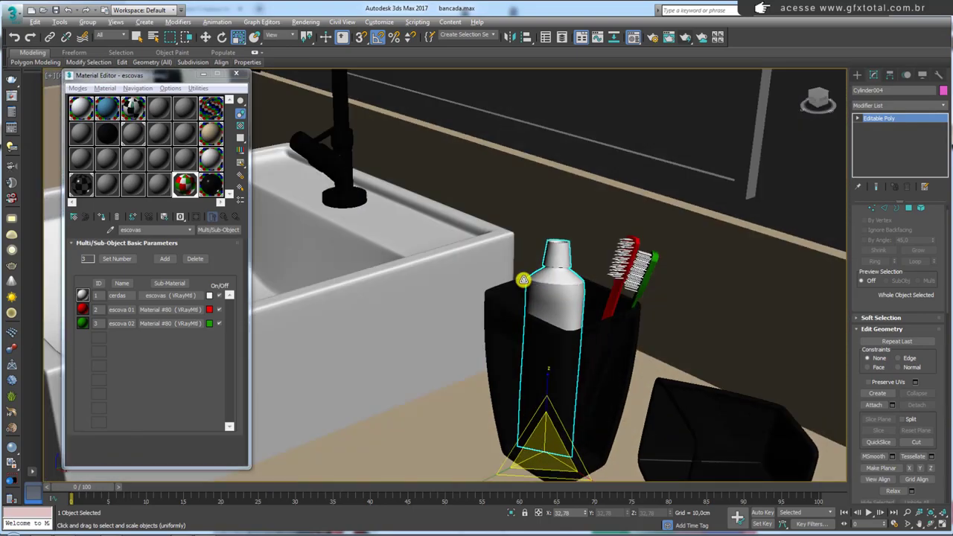
scroll(566, 268, "down", 3)
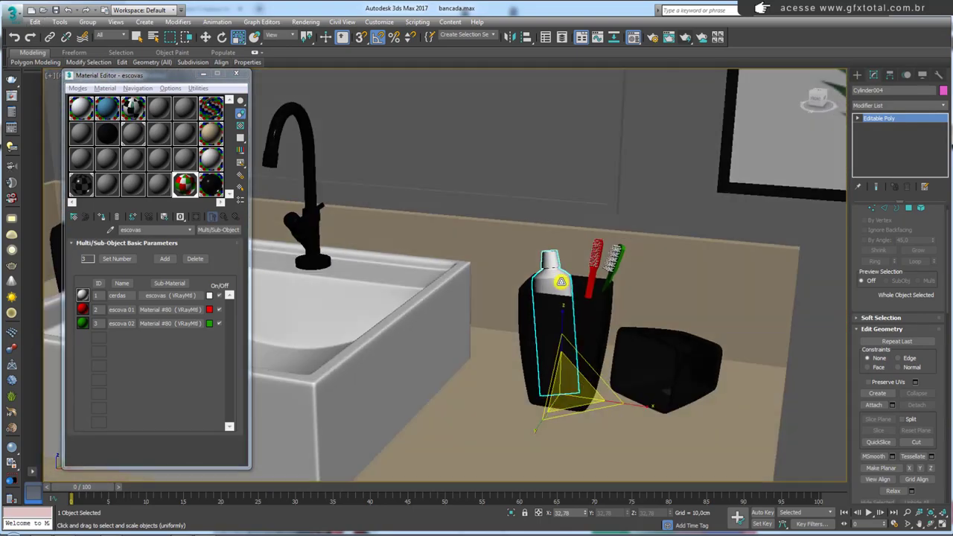
mouse_move(566, 268)
middle_mouse_down("alt")
mouse_move(606, 313)
mouse_move(497, 301)
middle_mouse_up("alt")
scroll(598, 304, "up", 5)
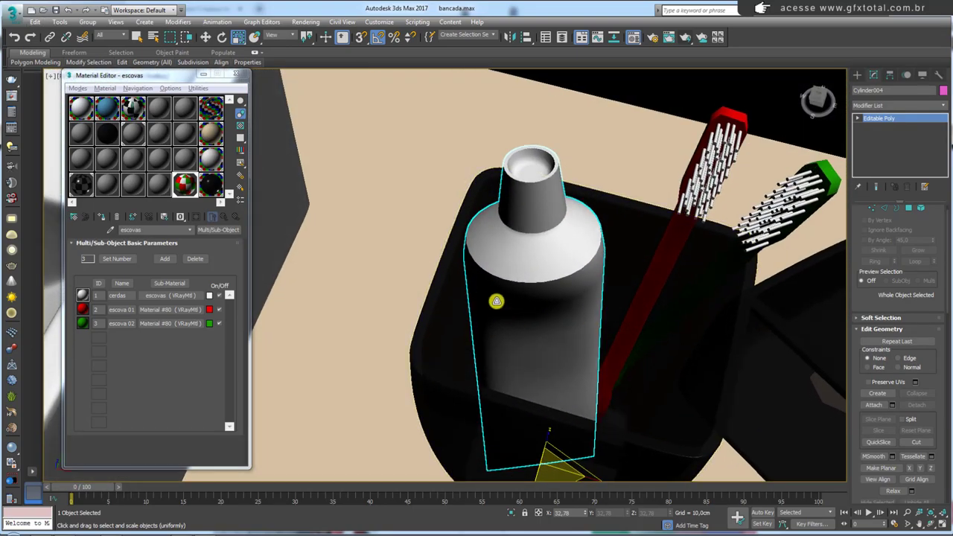
left_click_drag(479, 300, 591, 403)
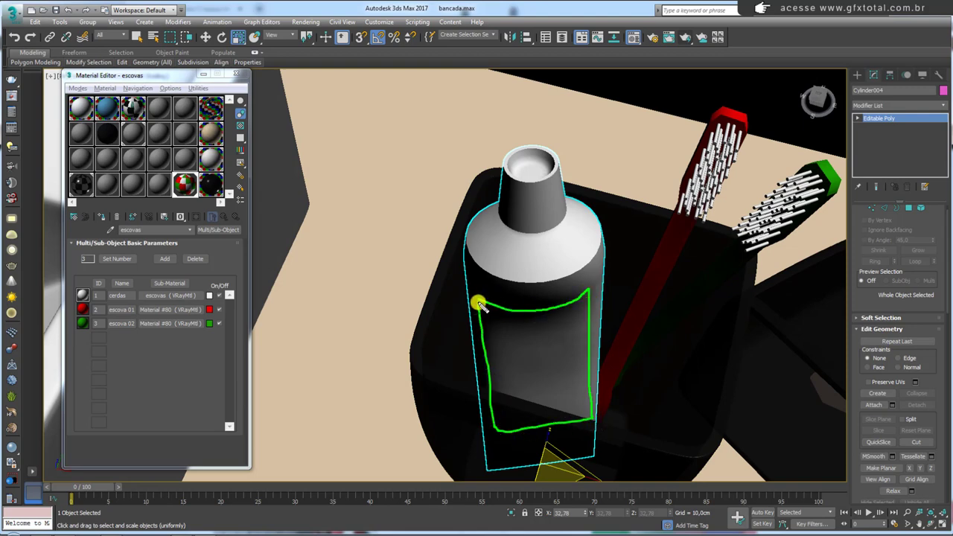
left_click_drag(590, 402, 477, 302)
scroll(573, 307, "down", 5)
scroll(562, 302, "down", 4)
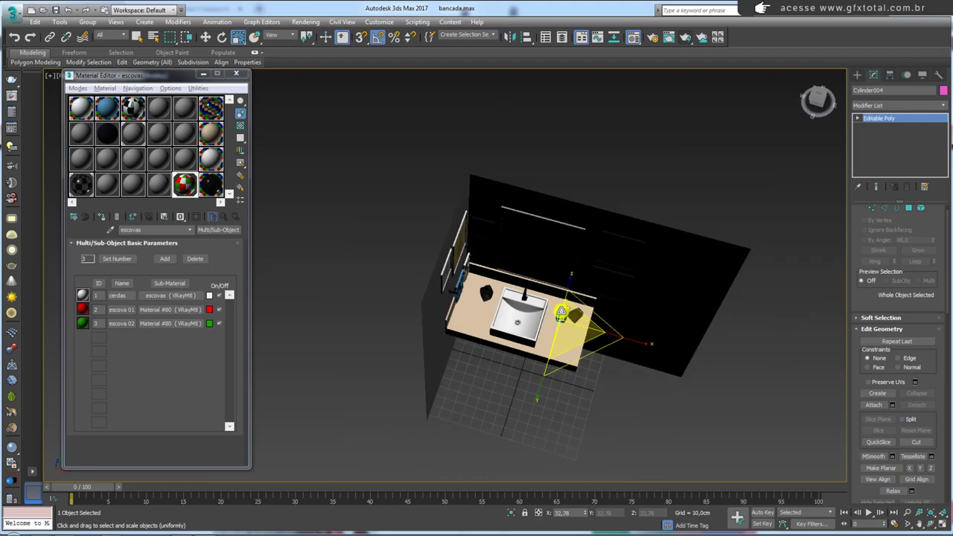
middle_click_drag(563, 324, 546, 278, "alt")
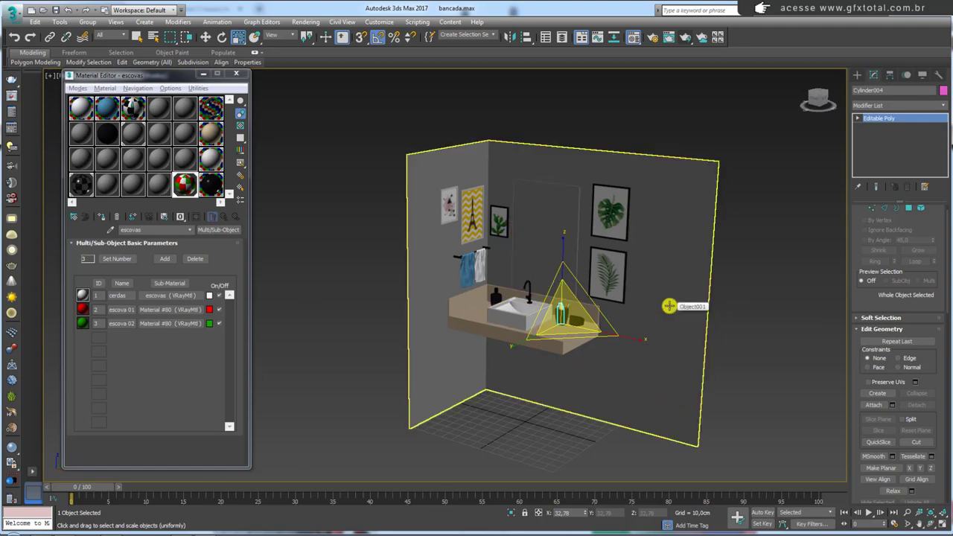
scroll(603, 309, "up", 3)
scroll(595, 304, "up", 4)
scroll(583, 267, "up", 1)
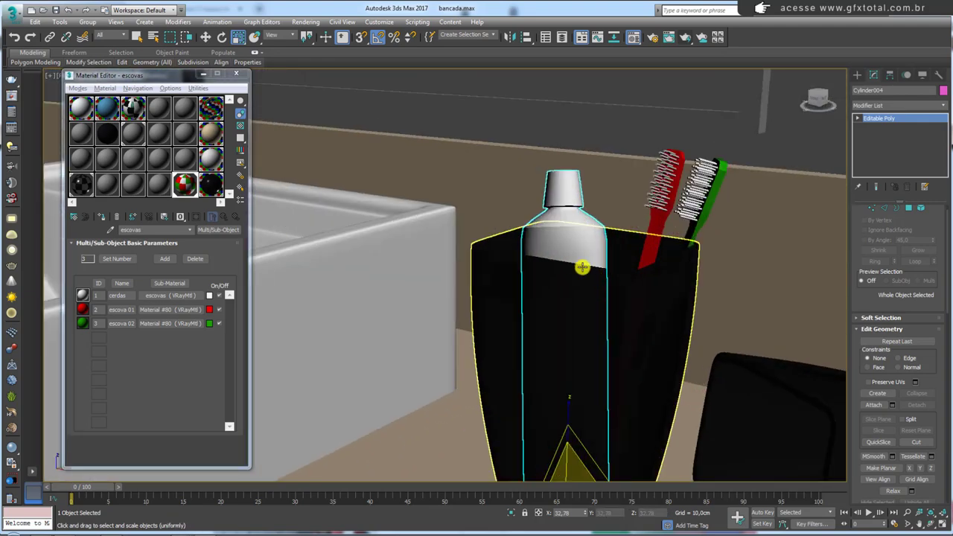
left_click(533, 237)
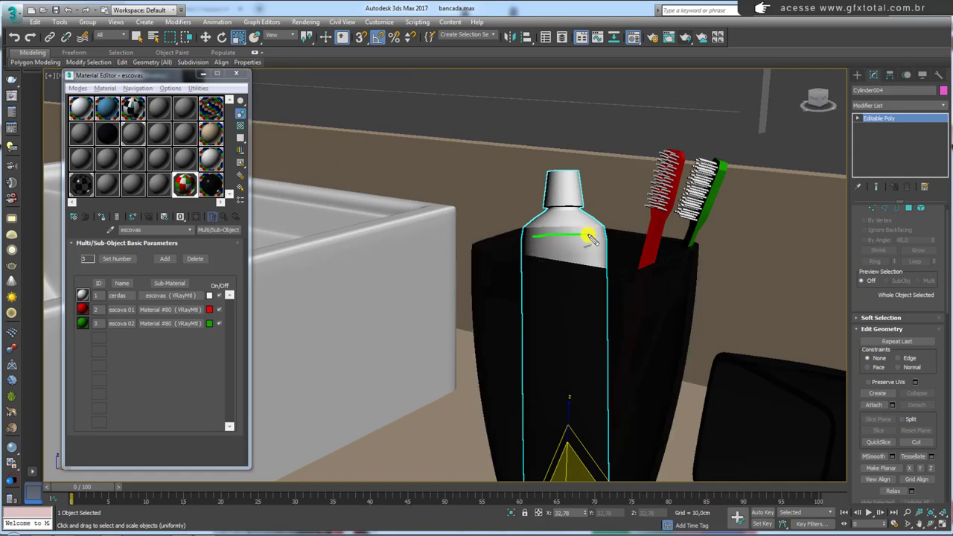
middle_click_drag(506, 191, 481, 291, "alt")
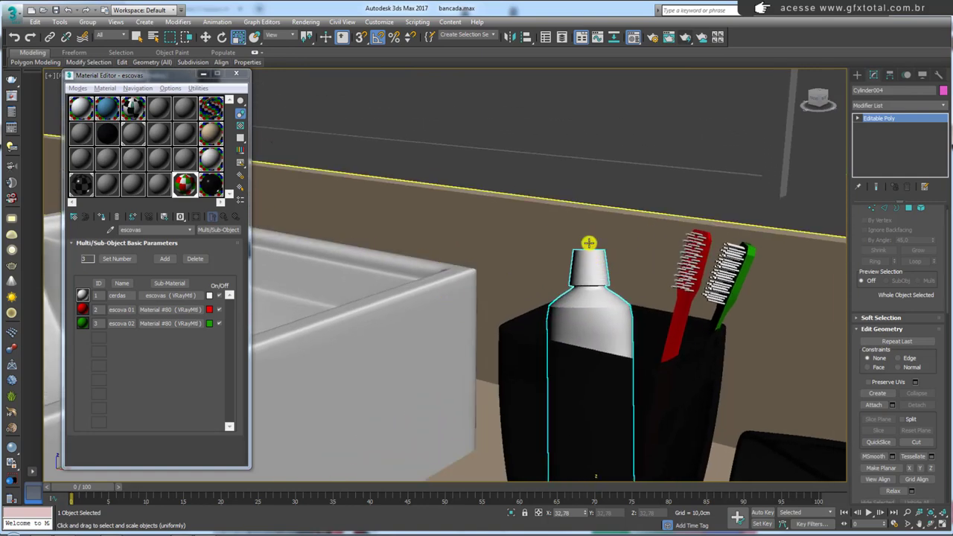
scroll(598, 272, "down", 5)
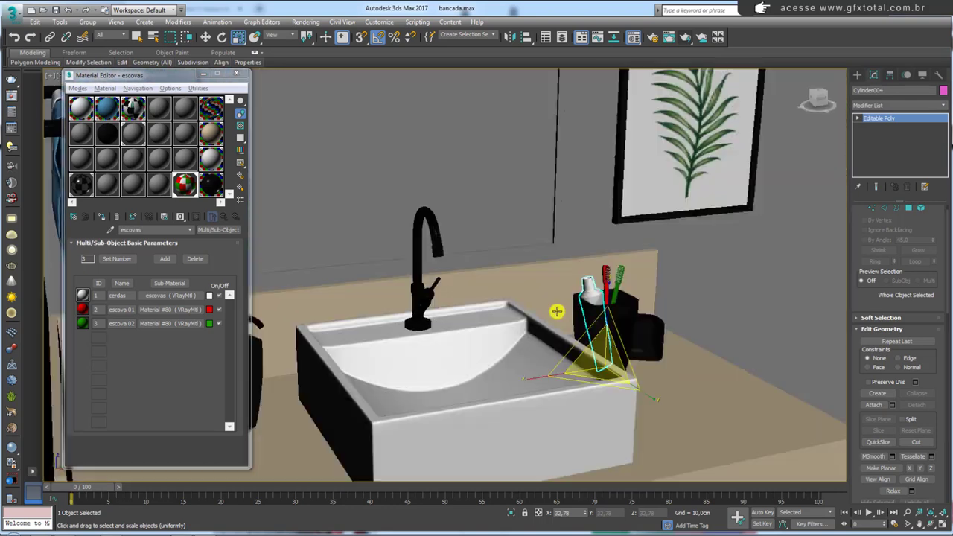
middle_click_drag(538, 300, 524, 302, "alt")
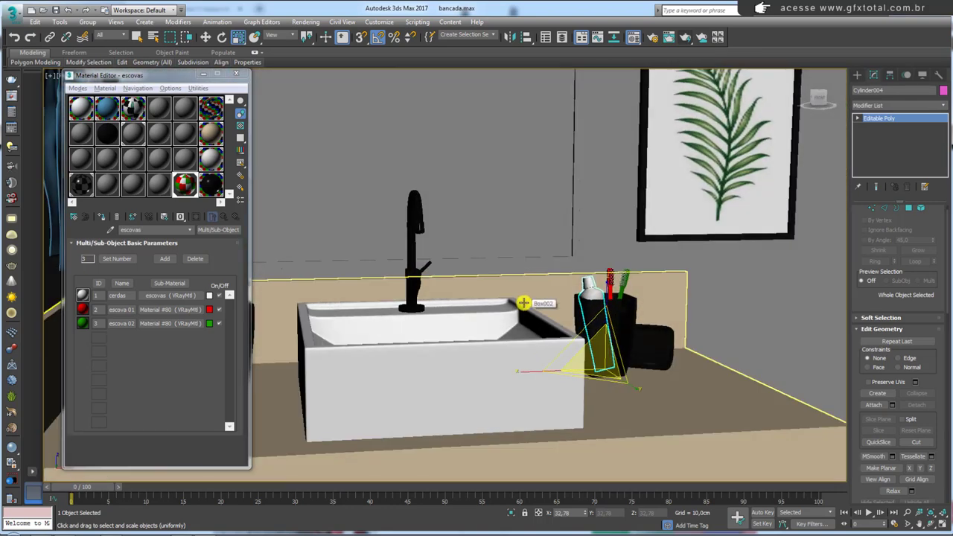
scroll(524, 303, "down", 1)
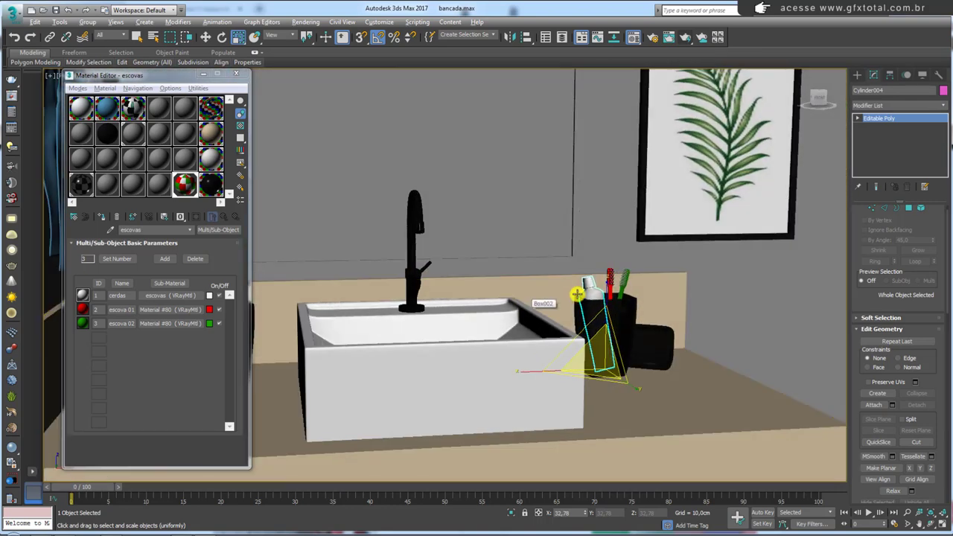
scroll(542, 298, "down", 3)
scroll(543, 296, "down", 3)
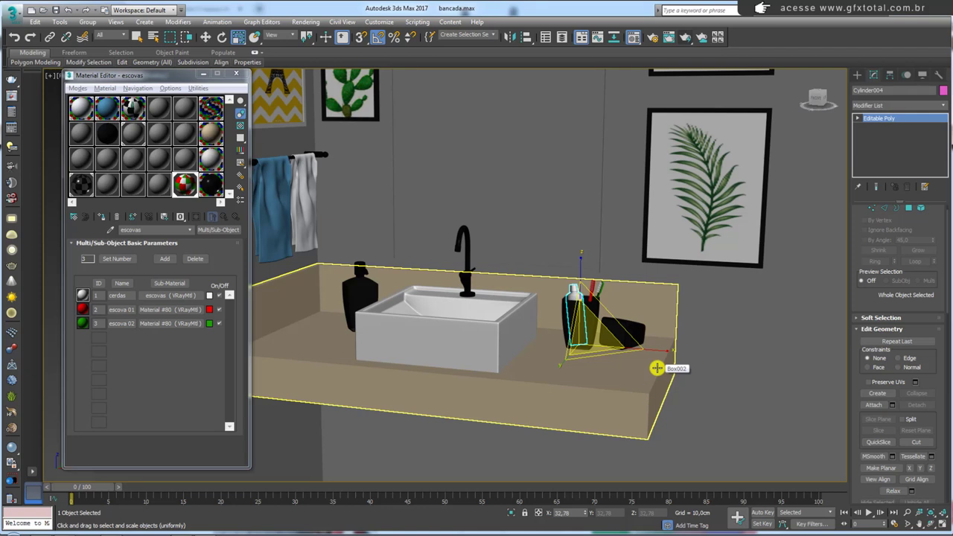
left_click(602, 249)
mouse_move(571, 219)
middle_mouse_down()
mouse_move(542, 266)
mouse_move(552, 337)
middle_mouse_up()
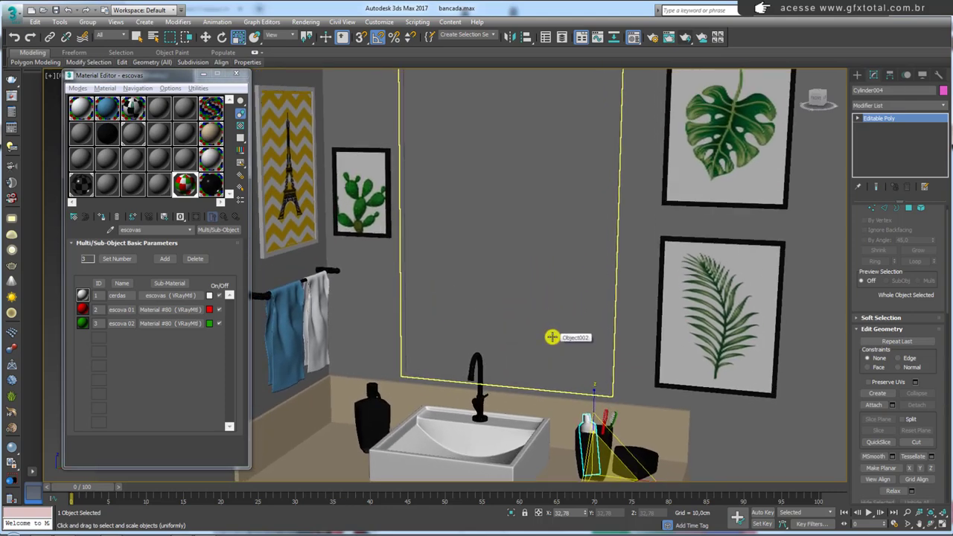
middle_click_drag(544, 382, 285, 236, "alt")
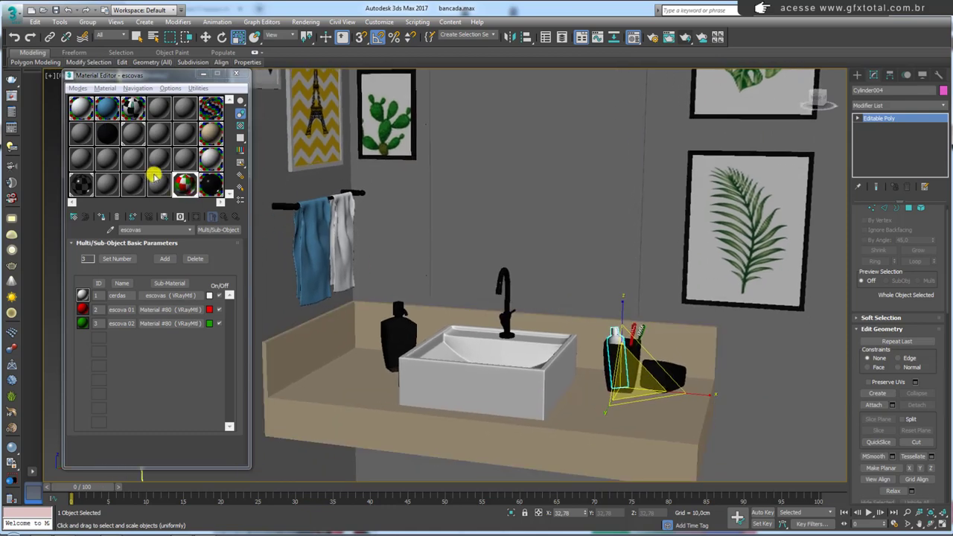
Turn an unused slot into a VRayMtl named espelho.
left_click(184, 157)
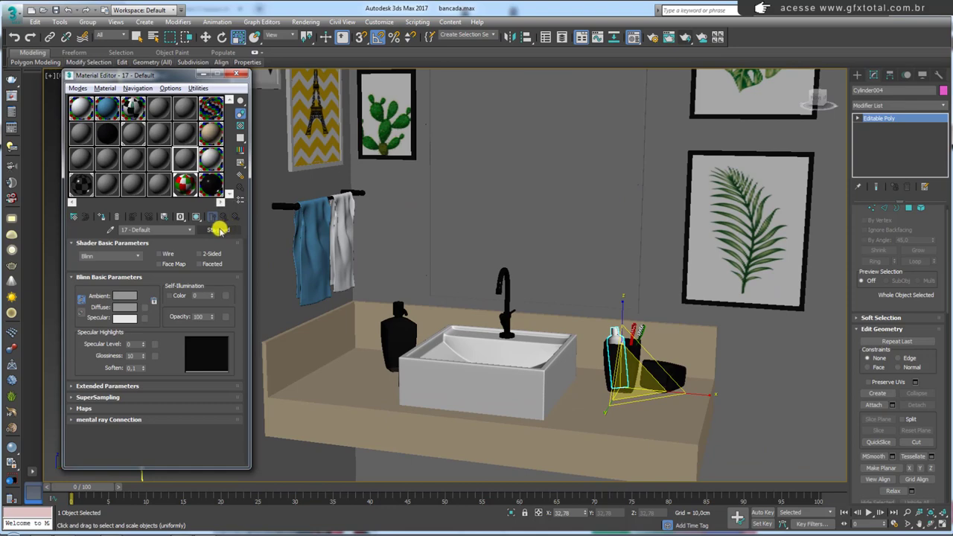
left_click(218, 229)
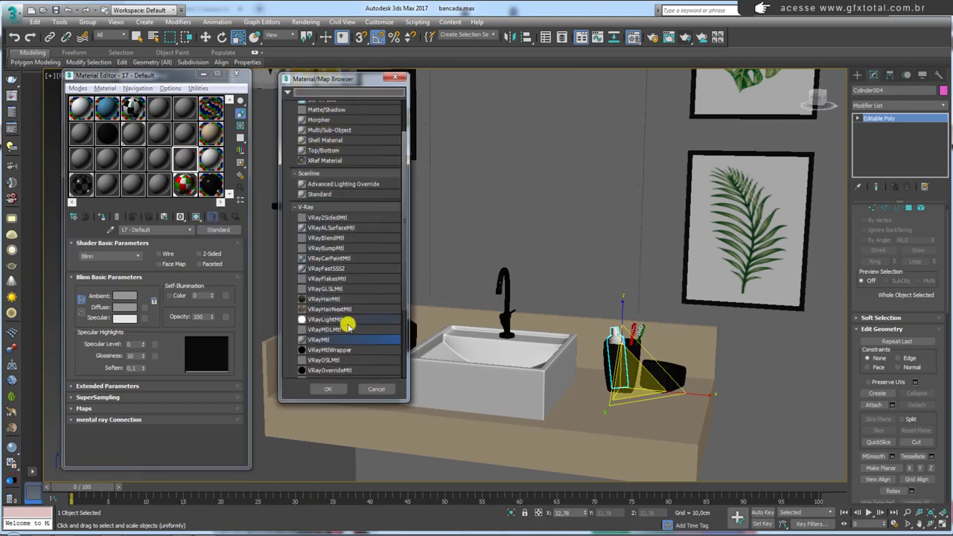
double_click(320, 339)
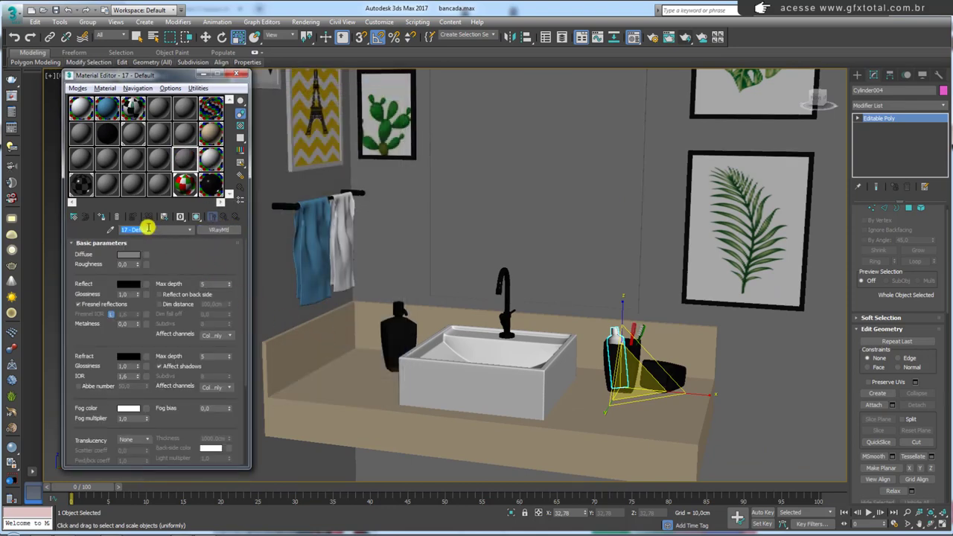
type("espelho")
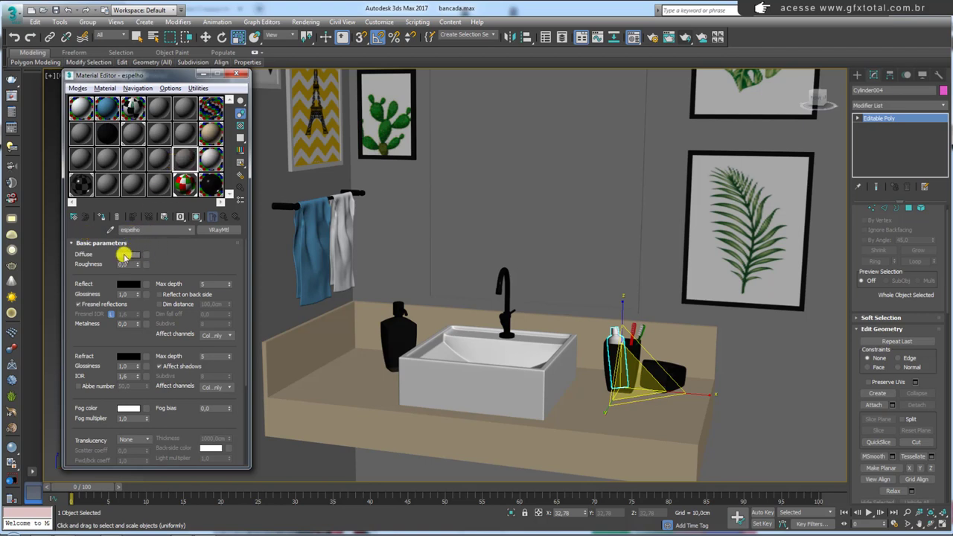
Give espelho black diffuse, white reflection and Fresnel IOR 28, then enlarge its preview.
left_click(128, 254)
left_click_drag(298, 104, 295, 65)
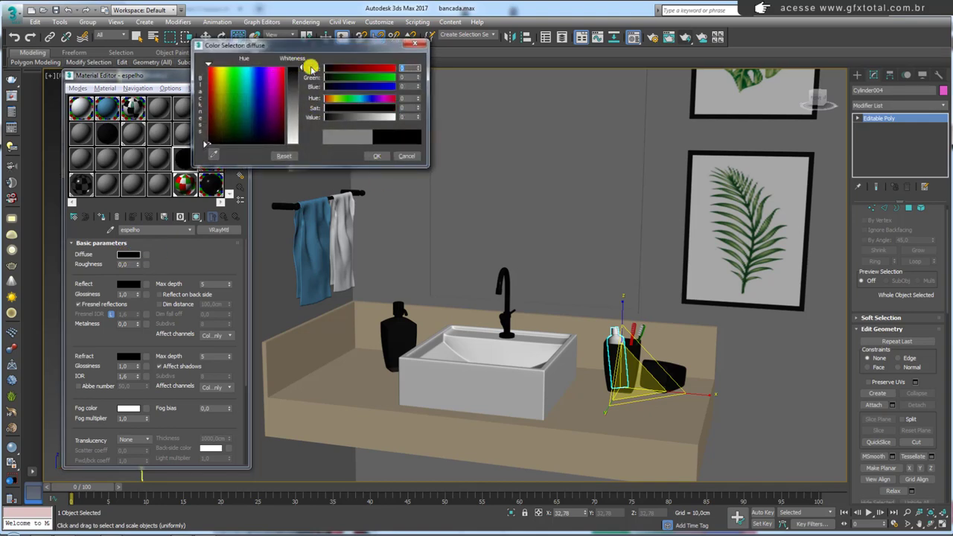
left_click(377, 155)
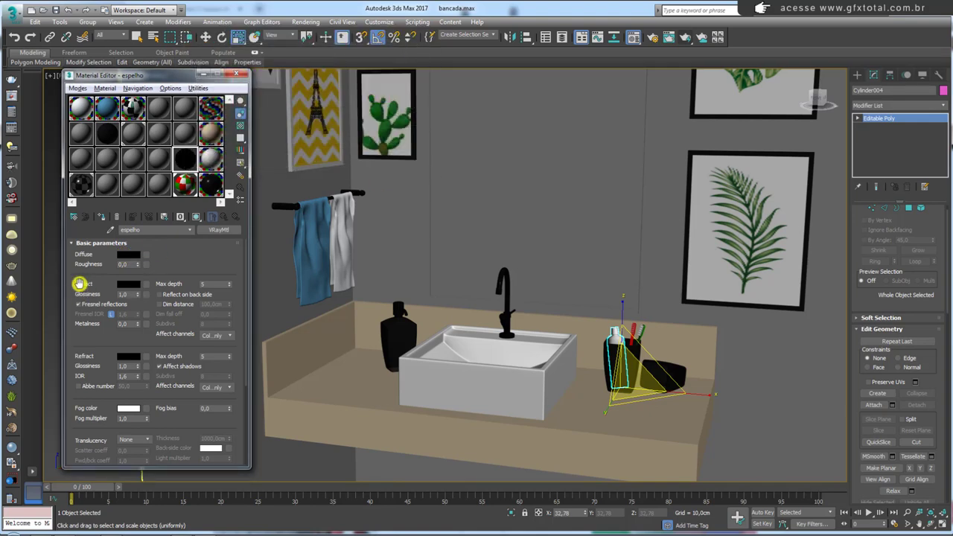
left_click(128, 284)
left_click_drag(298, 101, 300, 147)
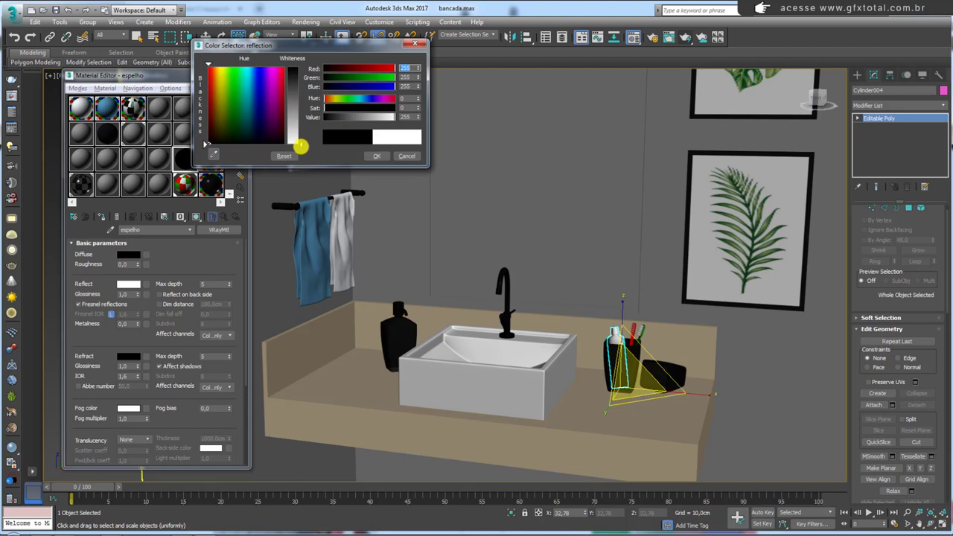
left_click(376, 156)
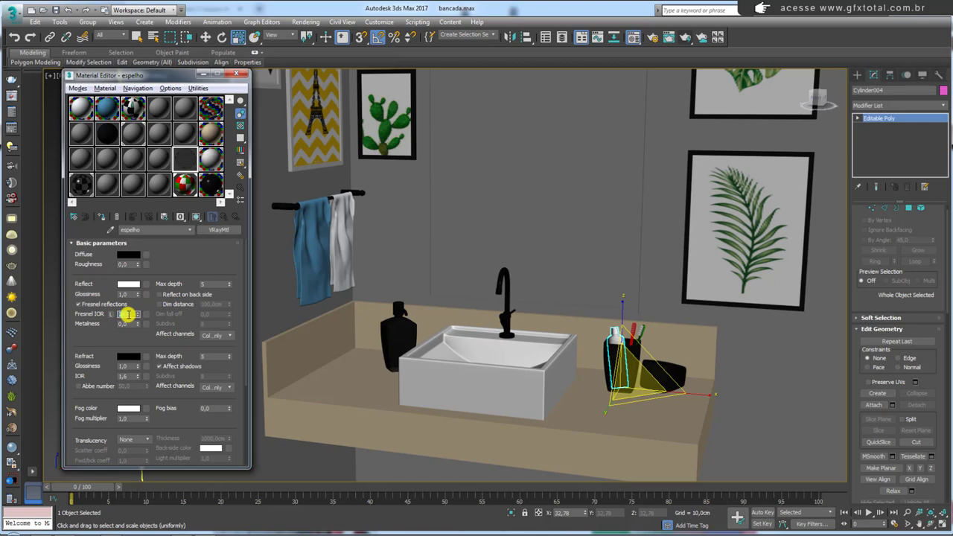
key("Return")
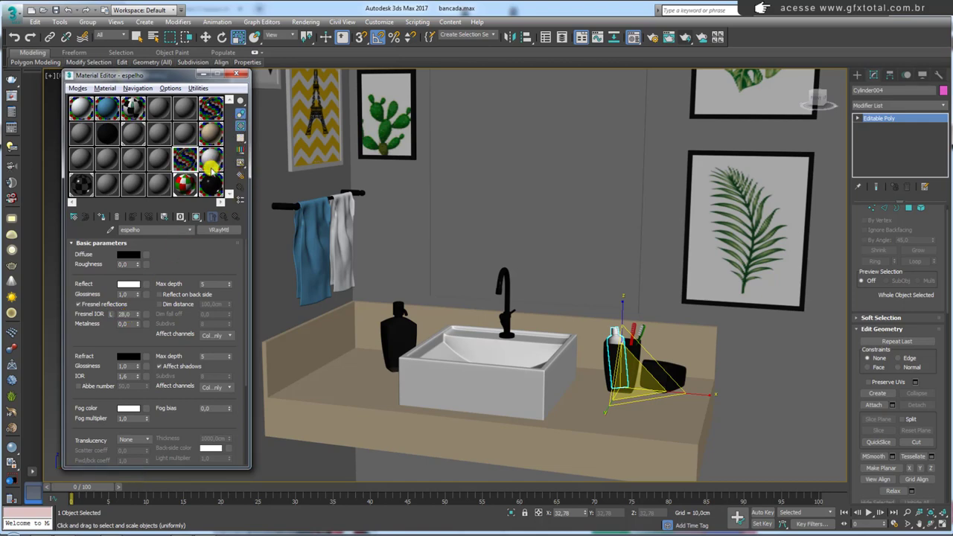
double_click(181, 158)
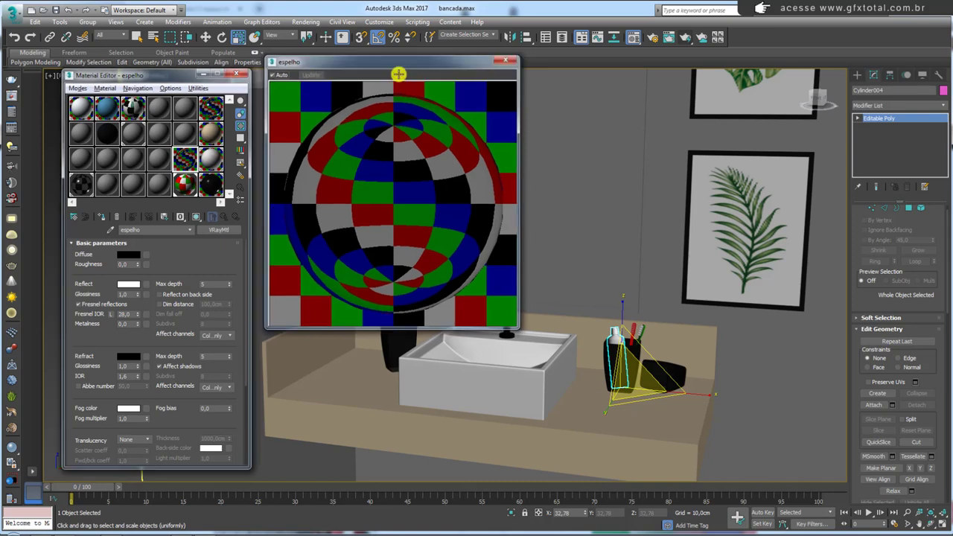
Select the mirror's frame polygons in polygon sub-object mode.
left_click(505, 58)
left_click(529, 202)
left_click(556, 203)
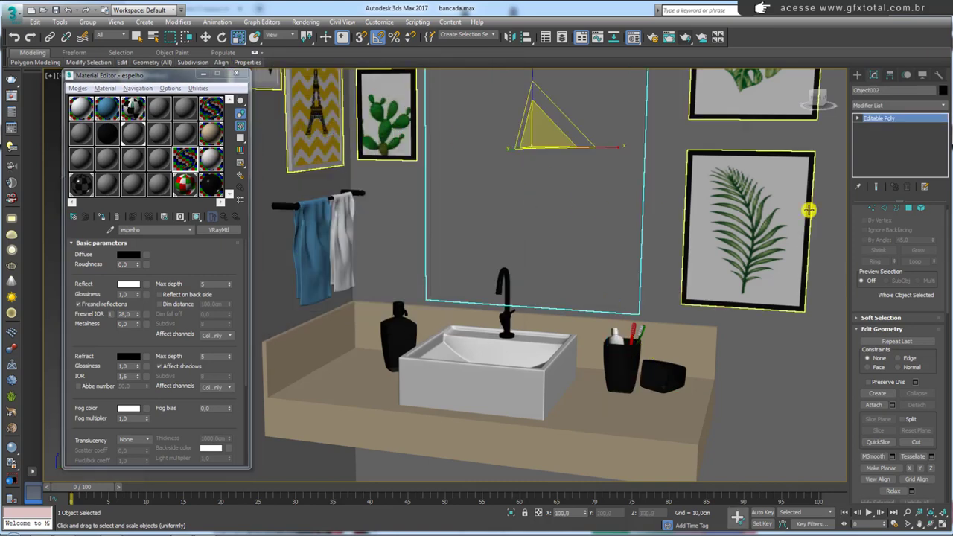
left_click(909, 208)
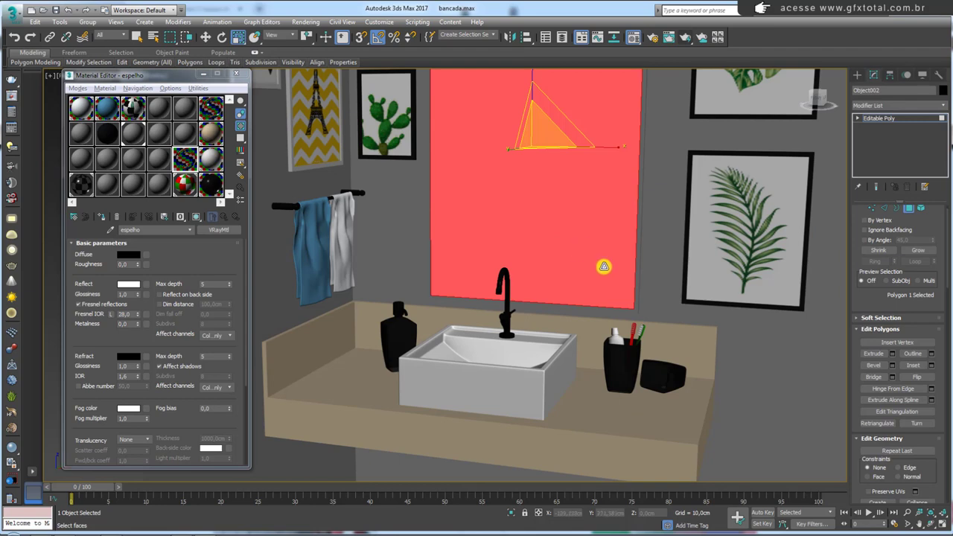
middle_click_drag(627, 291, 504, 281, "alt")
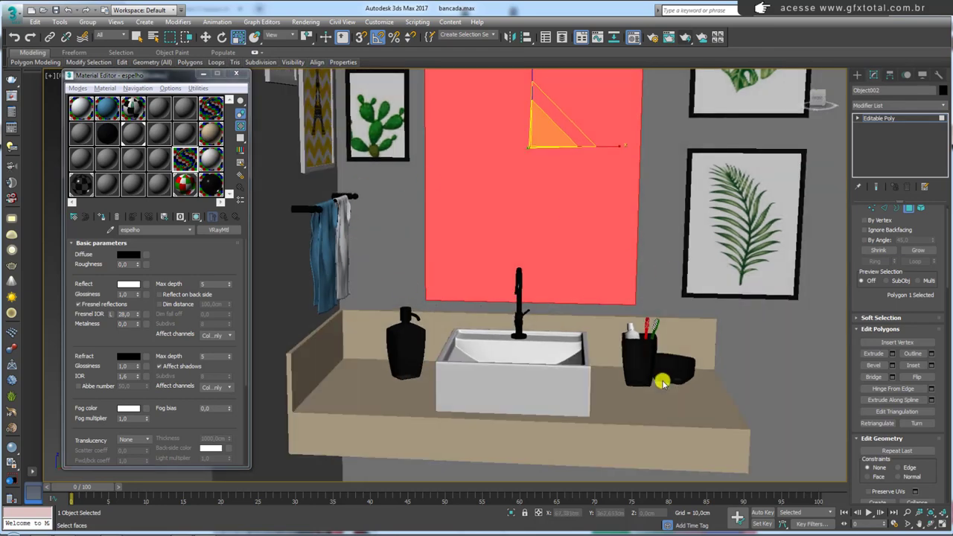
left_click_drag(947, 474, 941, 229)
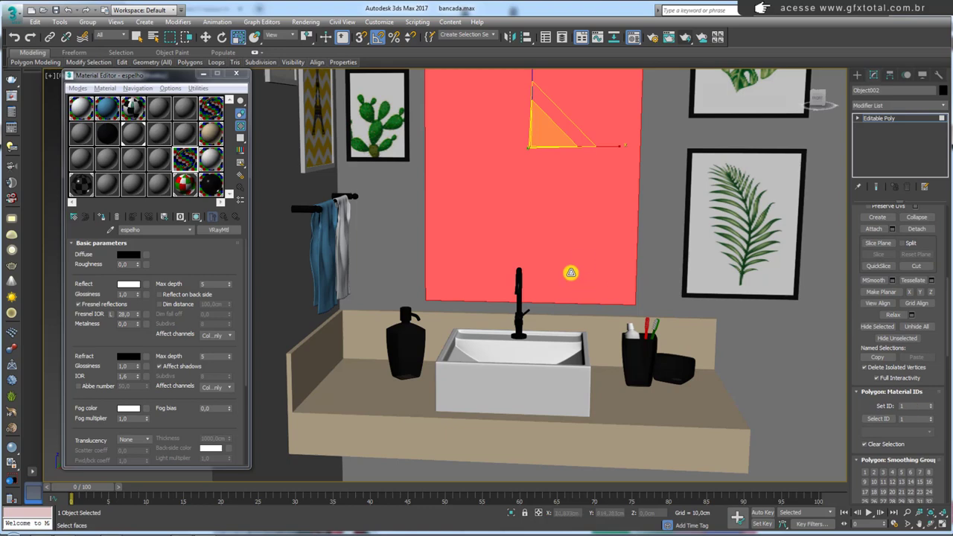
Give the selected frame faces material ID 2 and return to whole-object level.
key("F2")
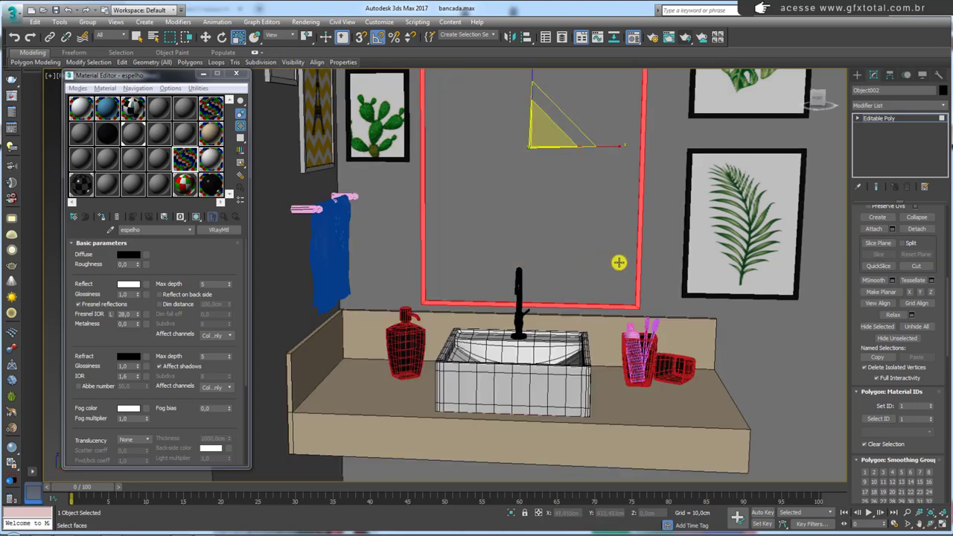
middle_click_drag(693, 283, 671, 288, "alt")
key("F2")
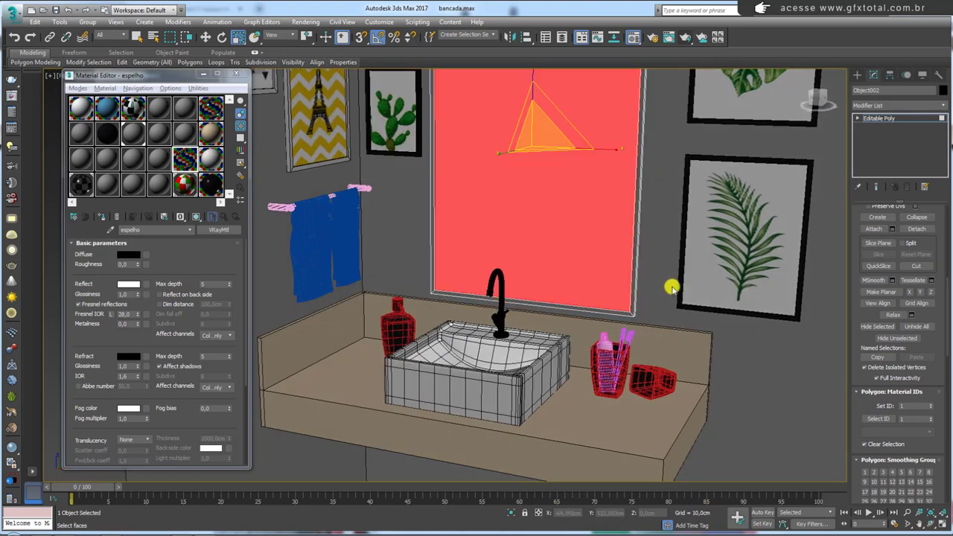
key("F2")
type("2")
key("Return")
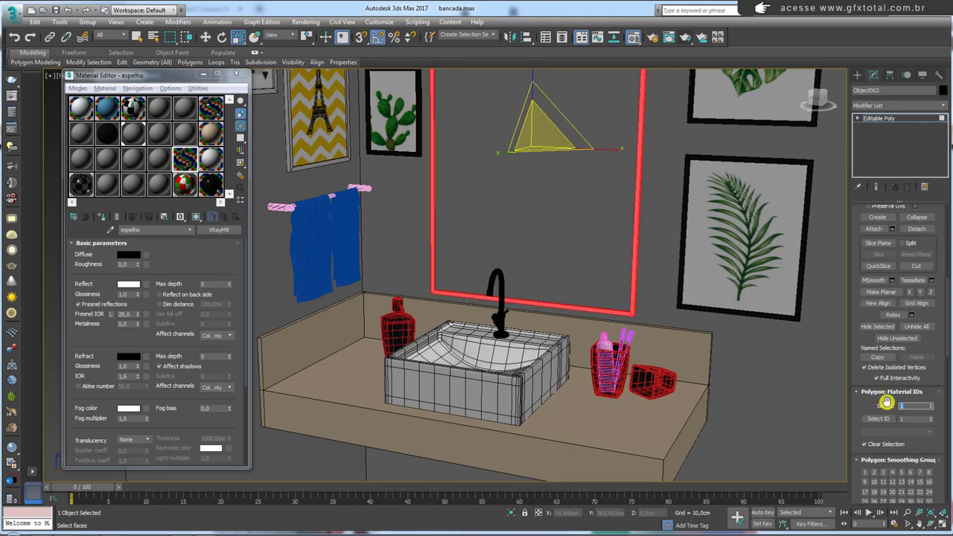
left_click(886, 118)
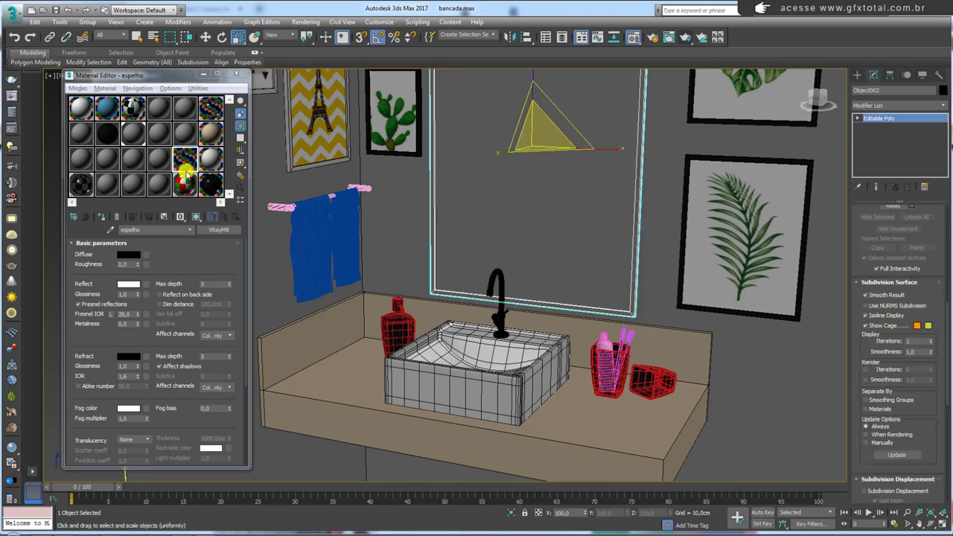
left_click(218, 229)
scroll(376, 223, "up", 2)
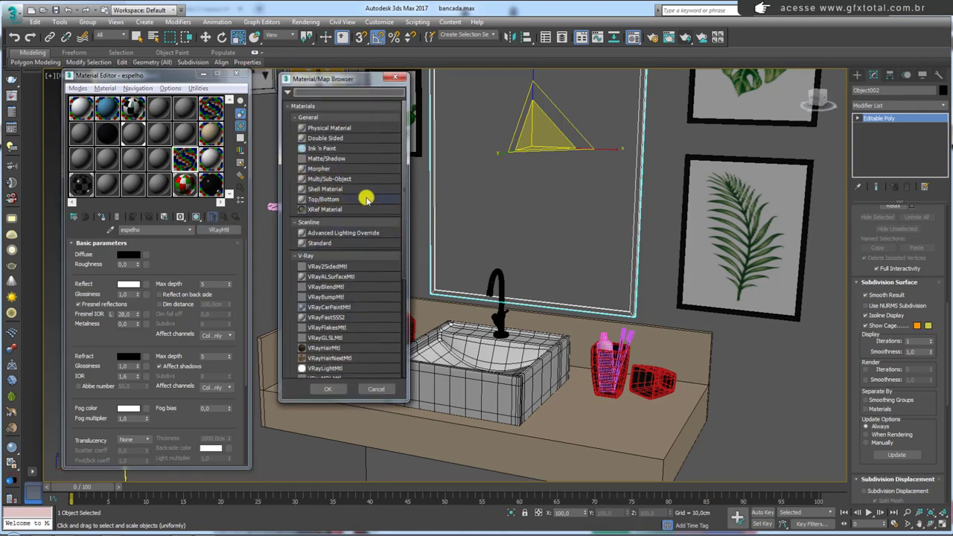
Convert espelho to Multi/Sub-Object keeping the old material, trimmed to two slots.
double_click(332, 179)
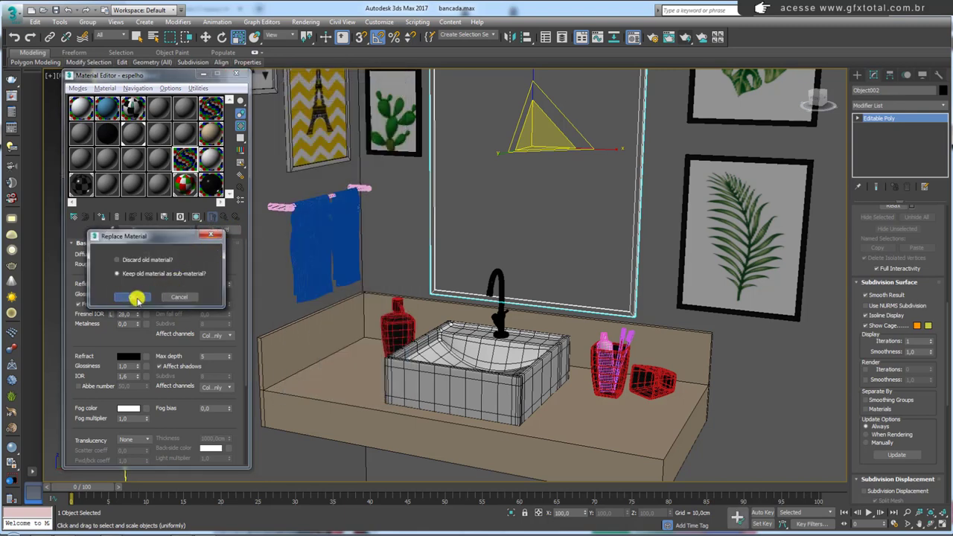
left_click(135, 298)
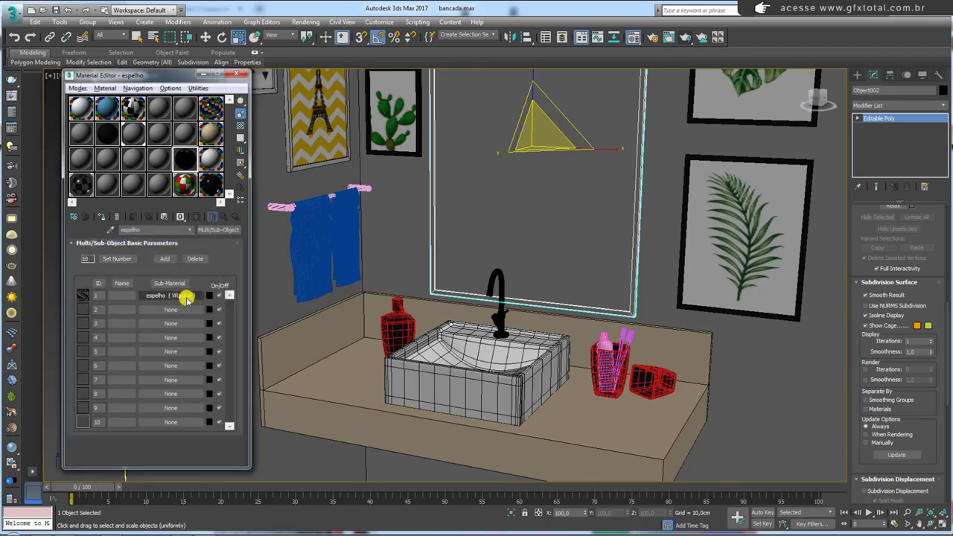
triple_click(196, 259)
triple_click(196, 259)
double_click(197, 258)
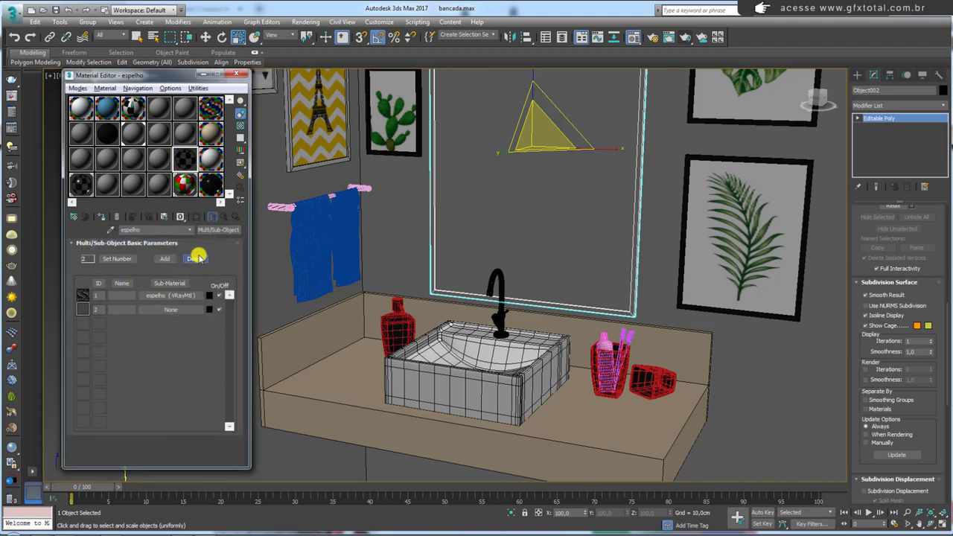
left_click(196, 258)
left_click(168, 258)
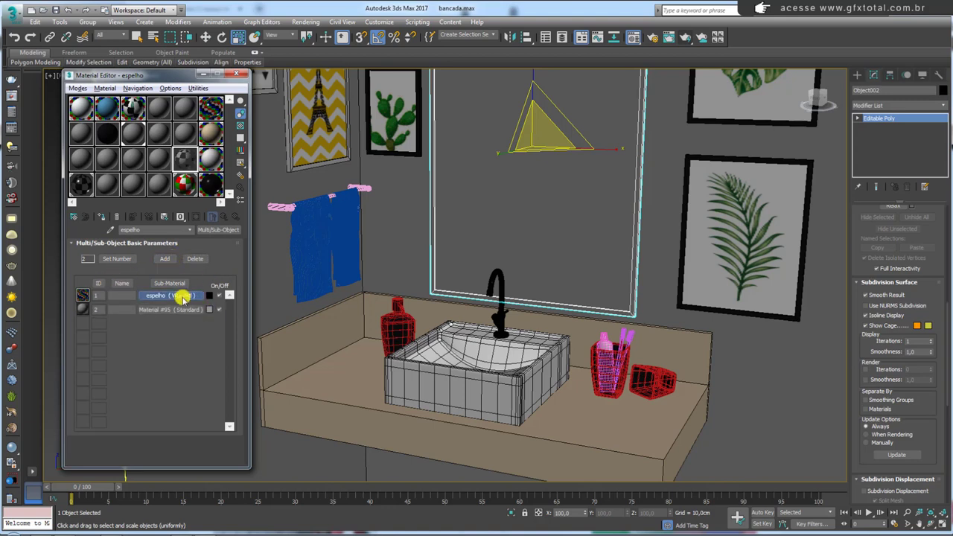
Copy the espelho sub-material into slot 2 and open that copy.
left_click_drag(169, 295, 175, 309)
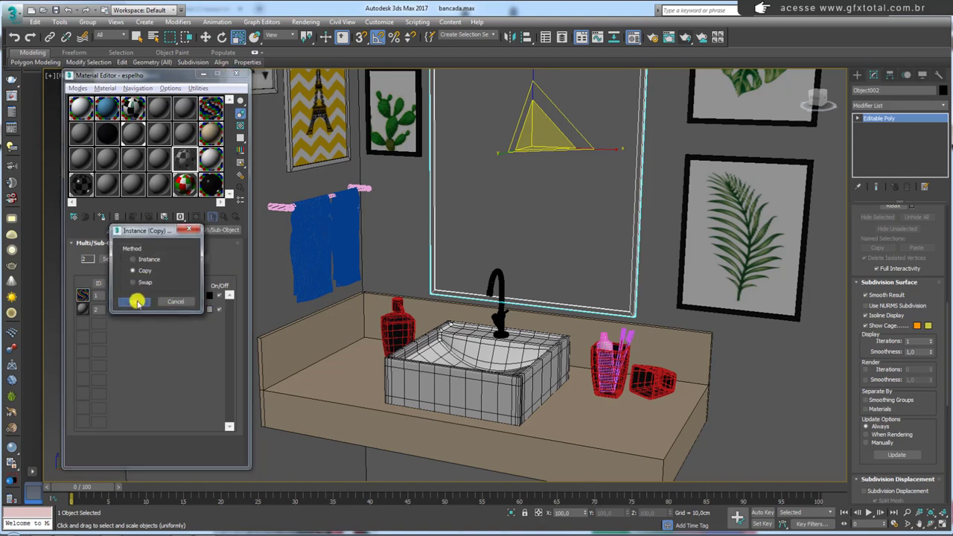
left_click(141, 300)
left_click(170, 311)
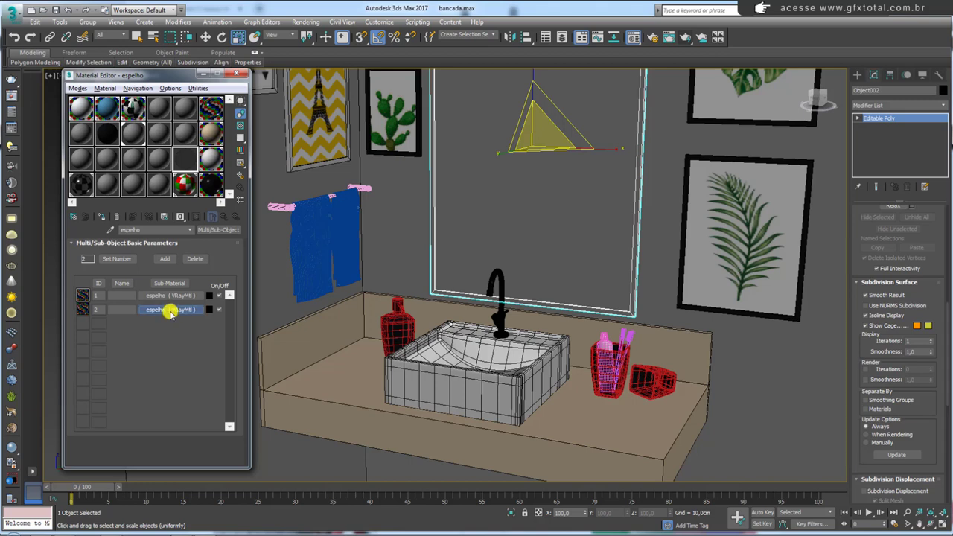
left_click(166, 310)
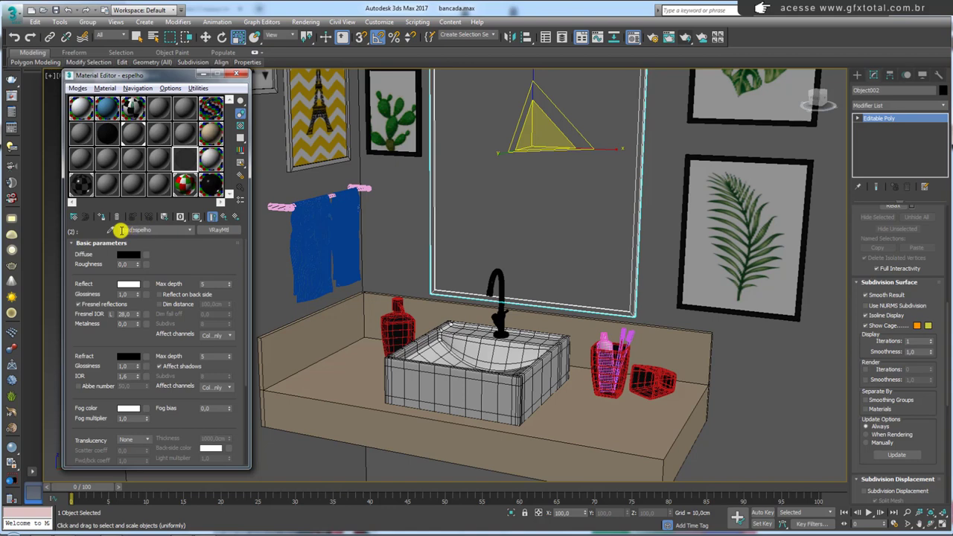
Name the sub-material 'borda espelho' and set its Reflect colour to black.
key("Return")
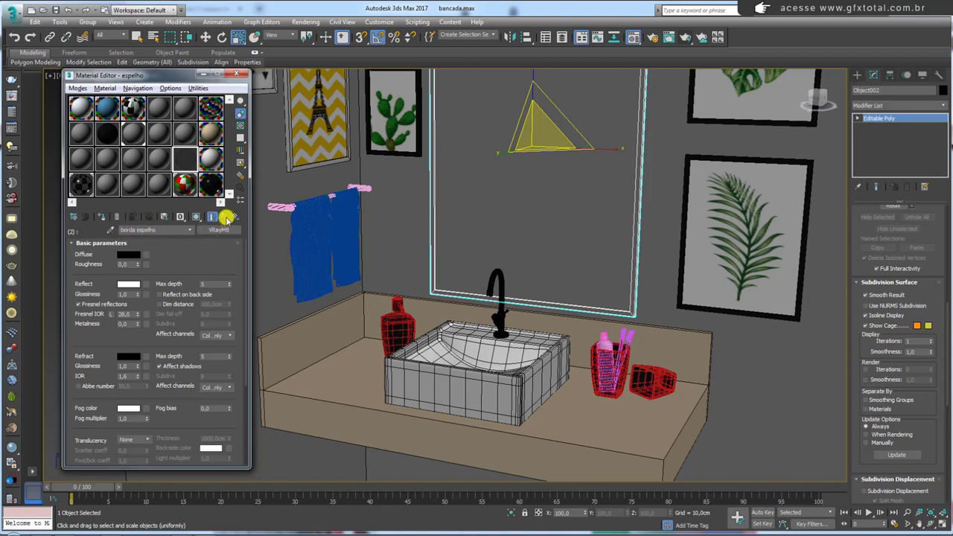
left_click(128, 284)
left_click_drag(298, 118, 298, 143)
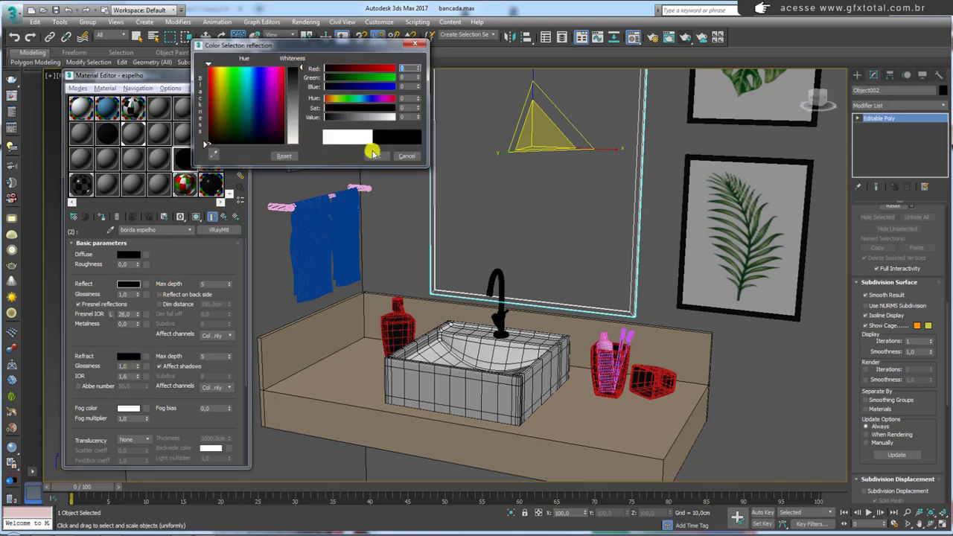
left_click(376, 156)
Leave Refract unchanged and lock Fresnel IOR to the refraction IOR of 1,6.
left_click(129, 356)
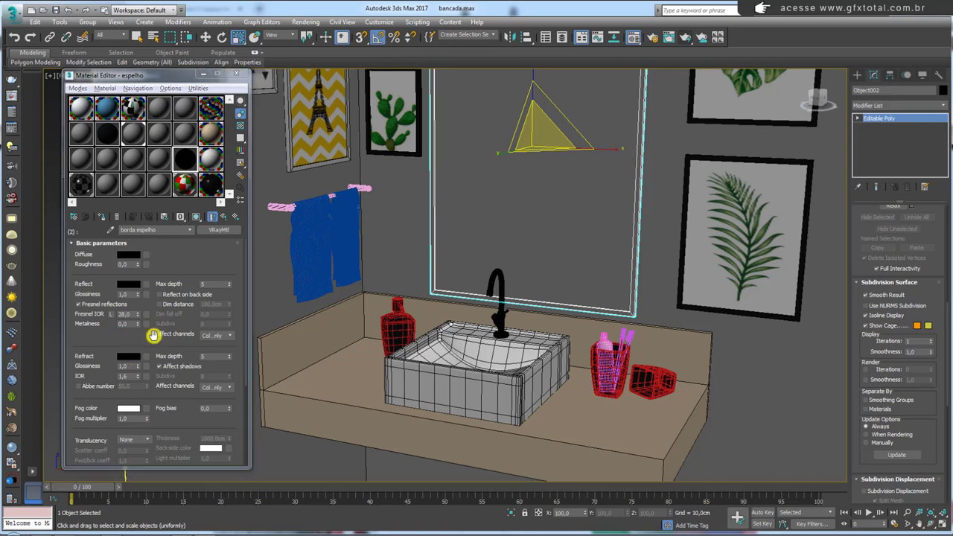
left_click(403, 157)
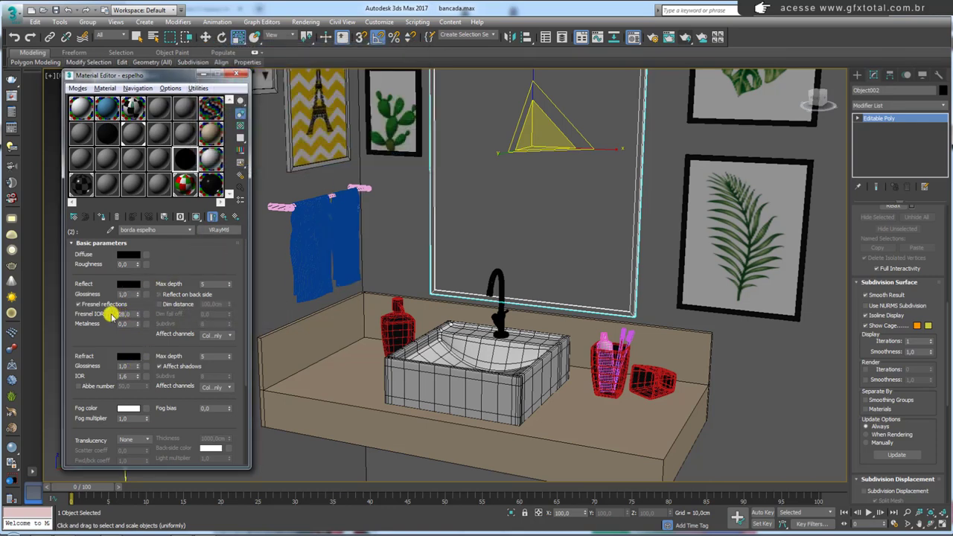
left_click(122, 315)
left_click(115, 309)
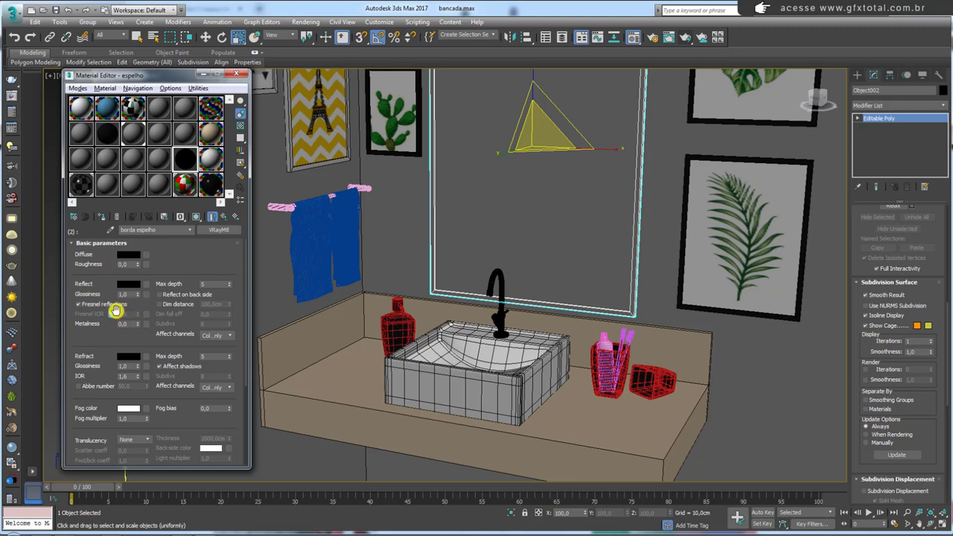
left_click(236, 74)
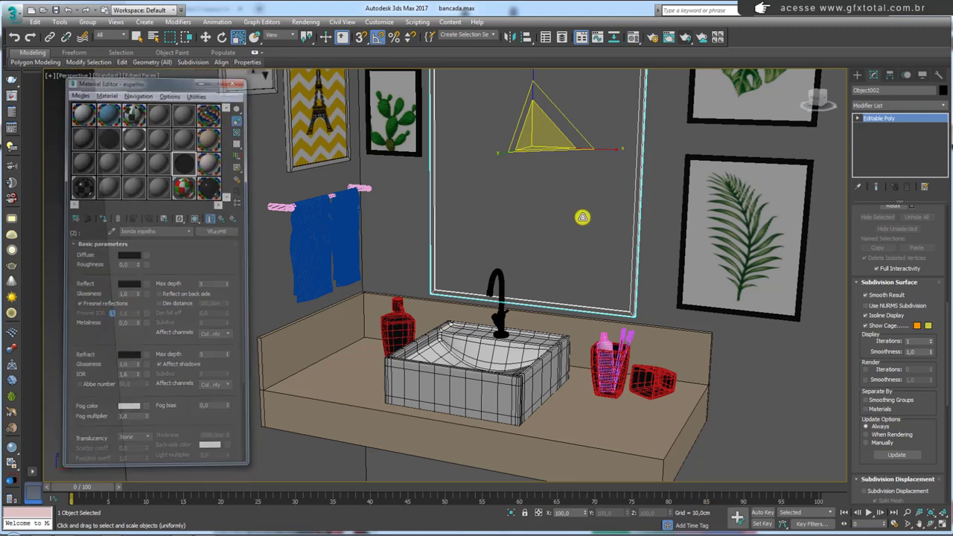
middle_click_drag(557, 273, 557, 273, "alt")
left_click(633, 36)
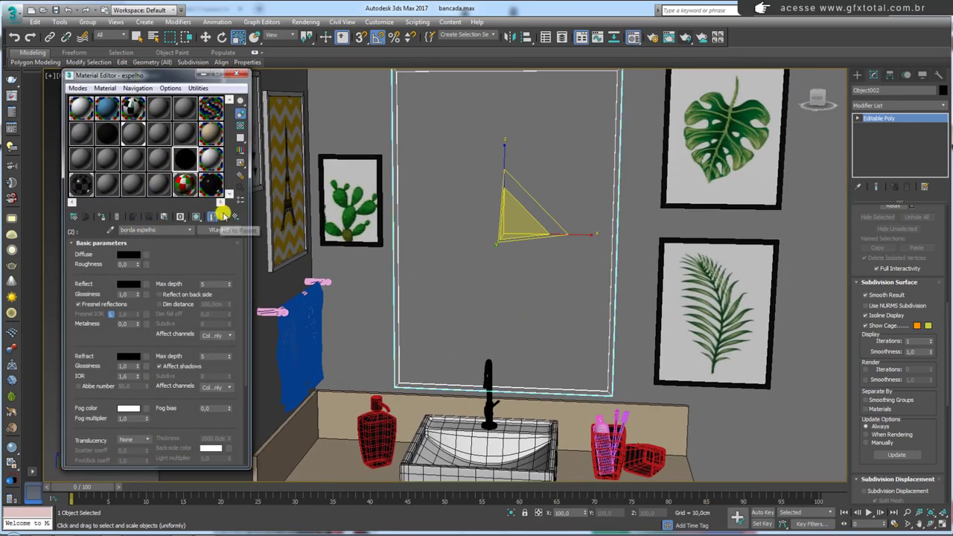
Apply the espelho multi-material to the mirror and return to its parent level.
left_click_drag(204, 158, 508, 232)
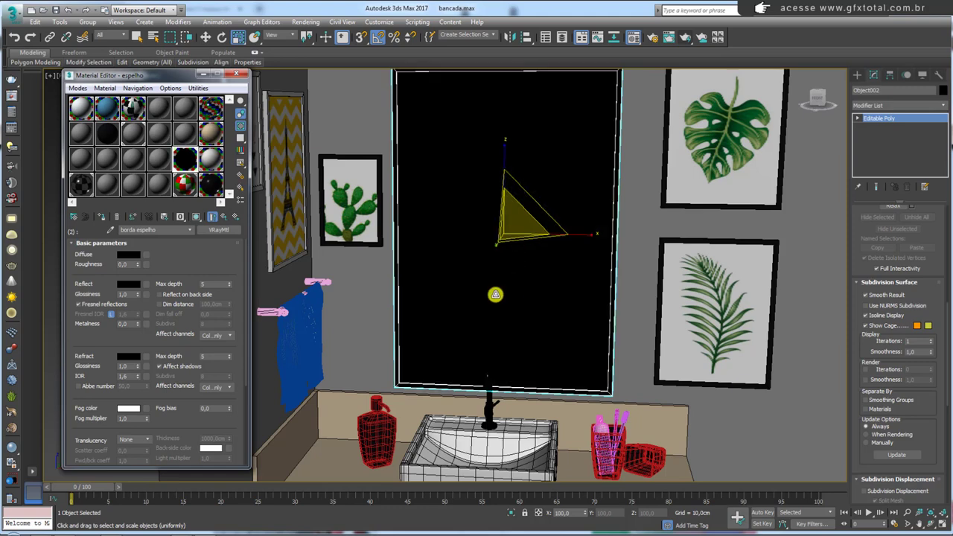
left_click(225, 218)
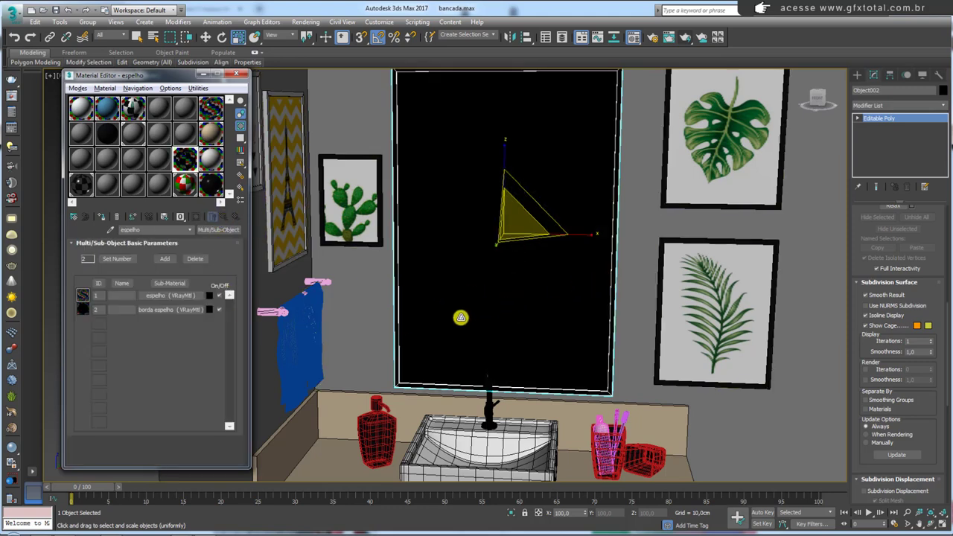
middle_click_drag(459, 319, 452, 302, "alt")
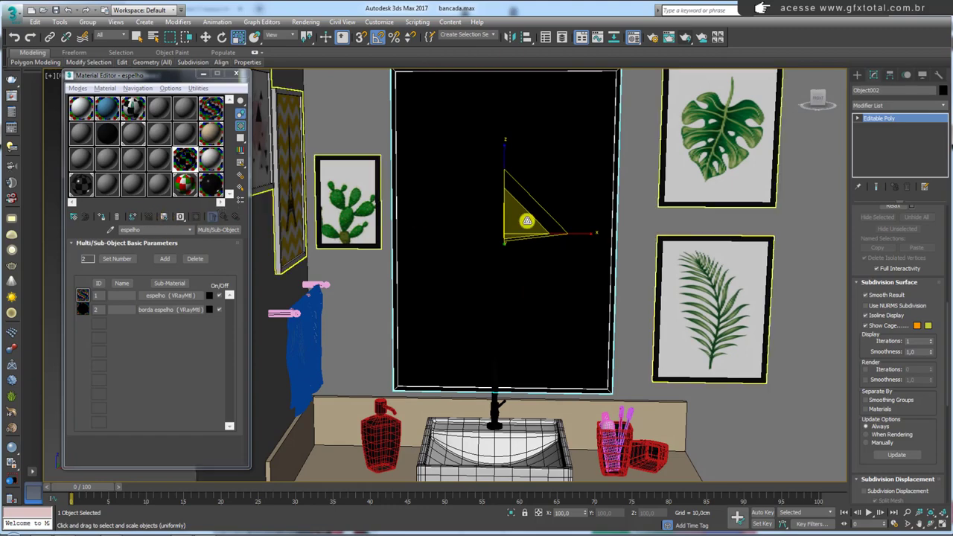
middle_click_drag(517, 214, 558, 256, "alt")
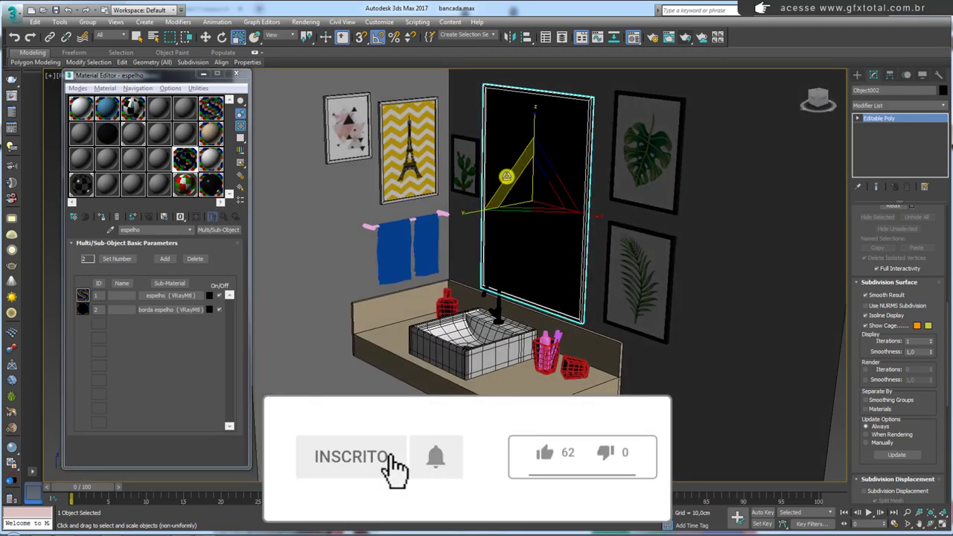
Orbit to a frontal mirror view, then select the hanging towel and zoom to it.
mouse_move(617, 289)
middle_mouse_down("alt")
mouse_move(544, 260)
mouse_move(549, 219)
mouse_move(589, 246)
middle_mouse_up("alt")
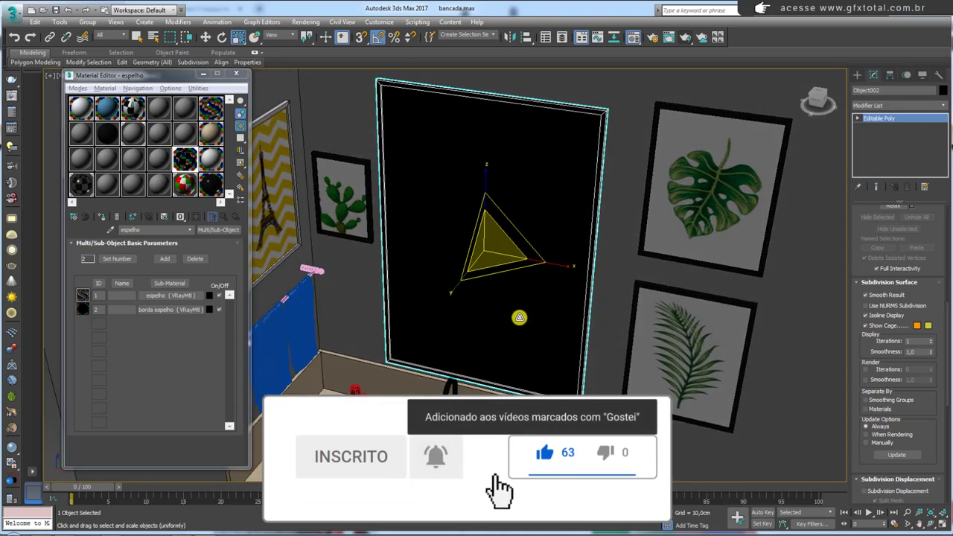
middle_click_drag(519, 318, 489, 213, "alt")
scroll(487, 211, "up", 5)
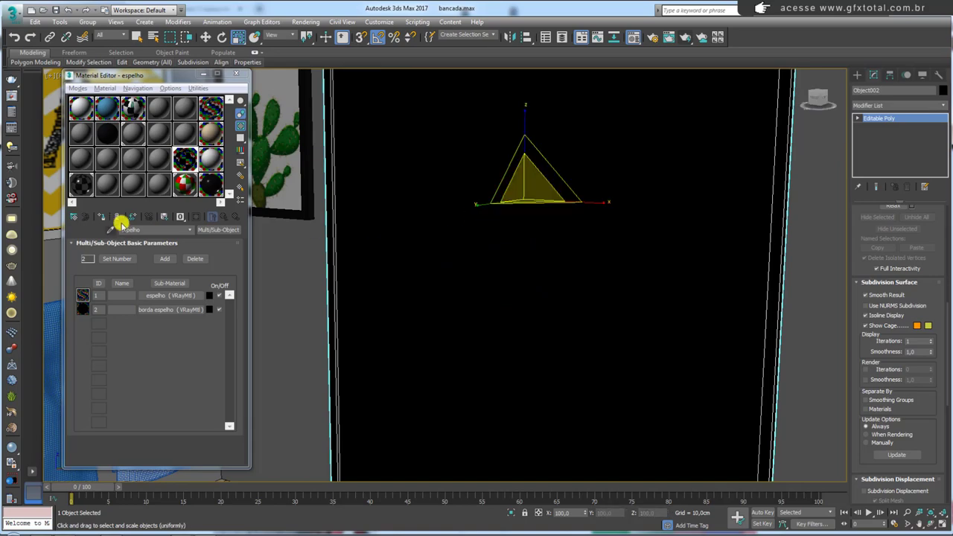
scroll(473, 203, "down", 2)
scroll(485, 213, "down", 4)
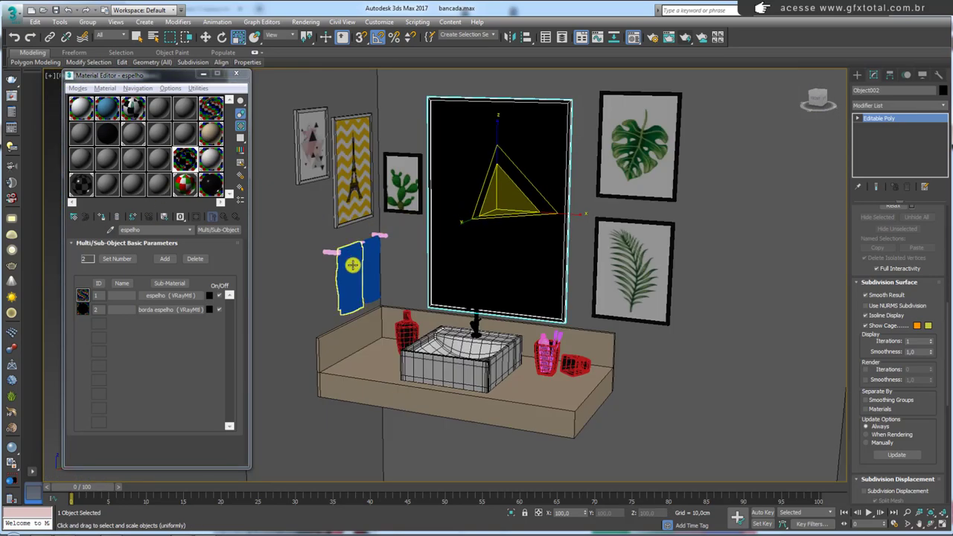
left_click(352, 265)
key("z")
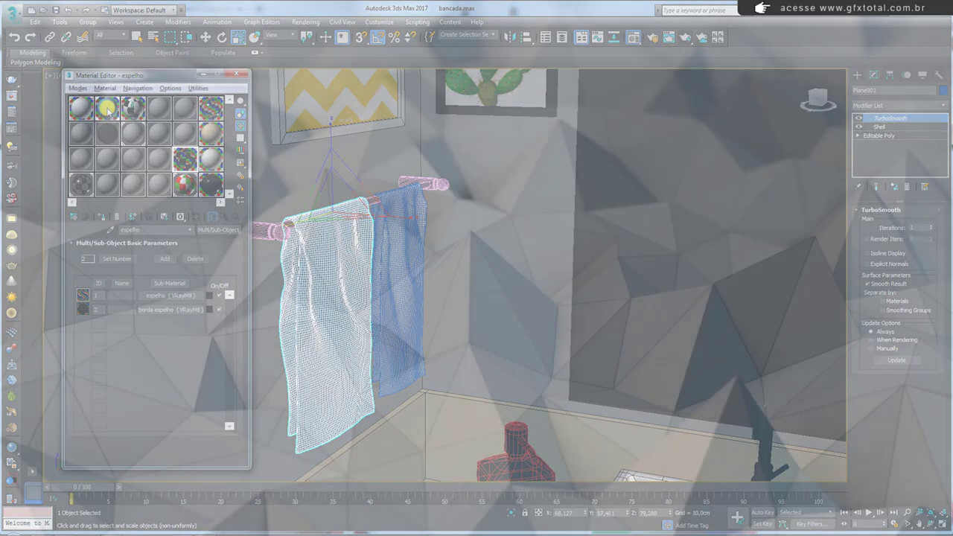